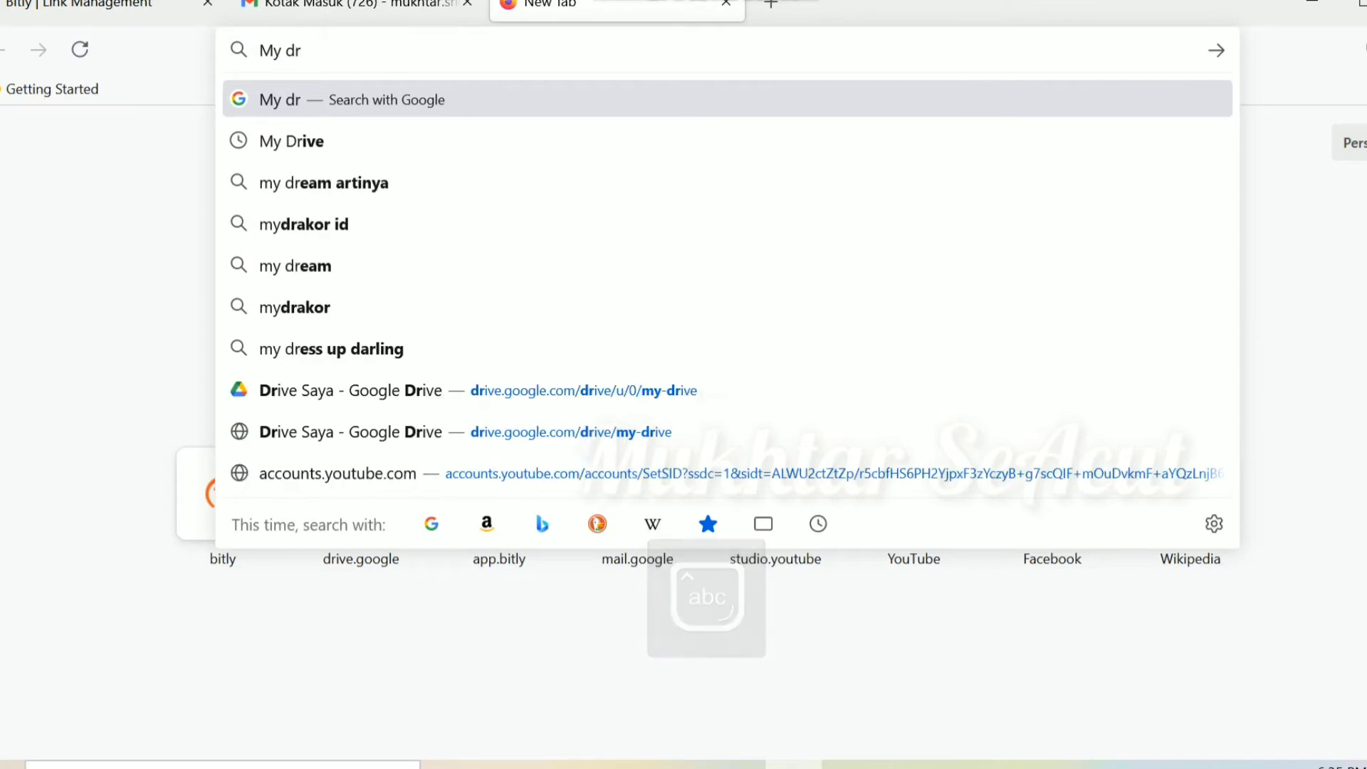
Step: Search the web for 'drive' and open the Google Drive sign-in result to reach My Drive
type("i")
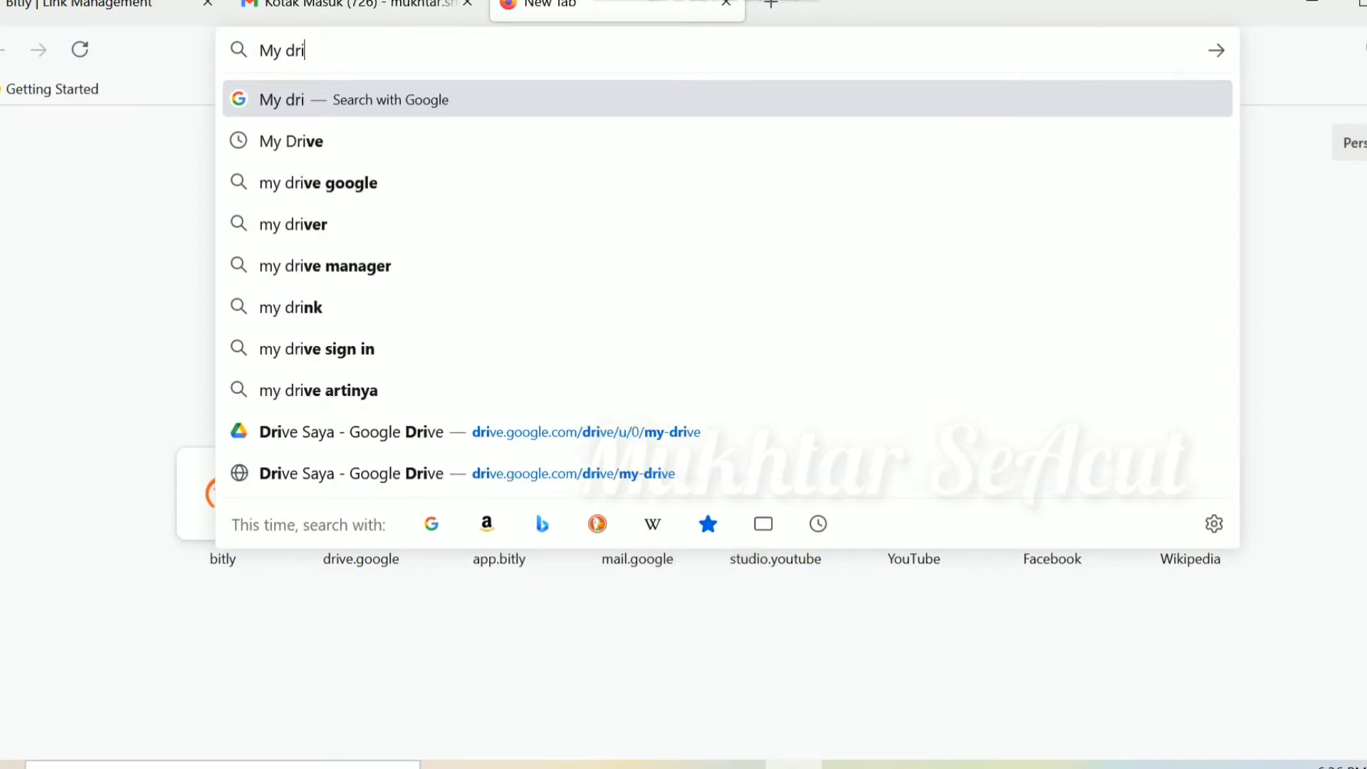
type("ve")
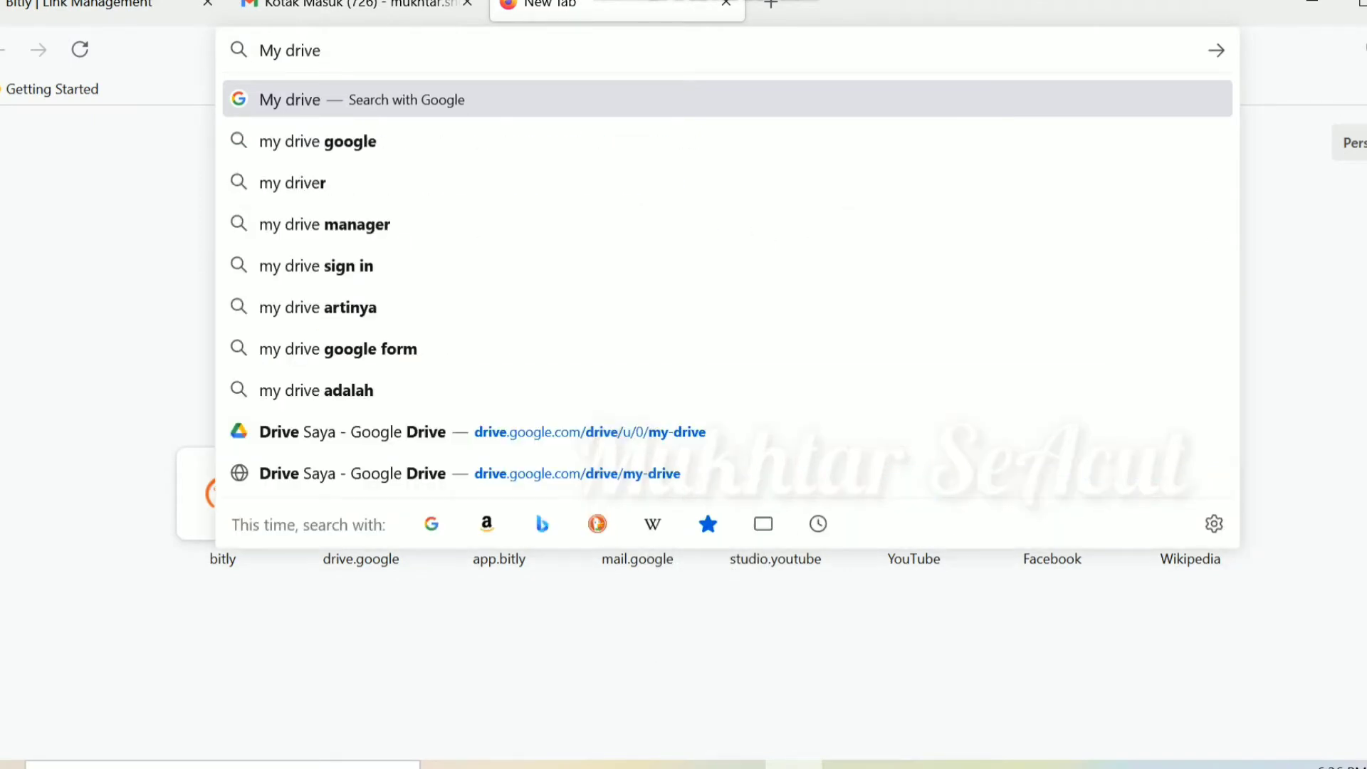
key("Return")
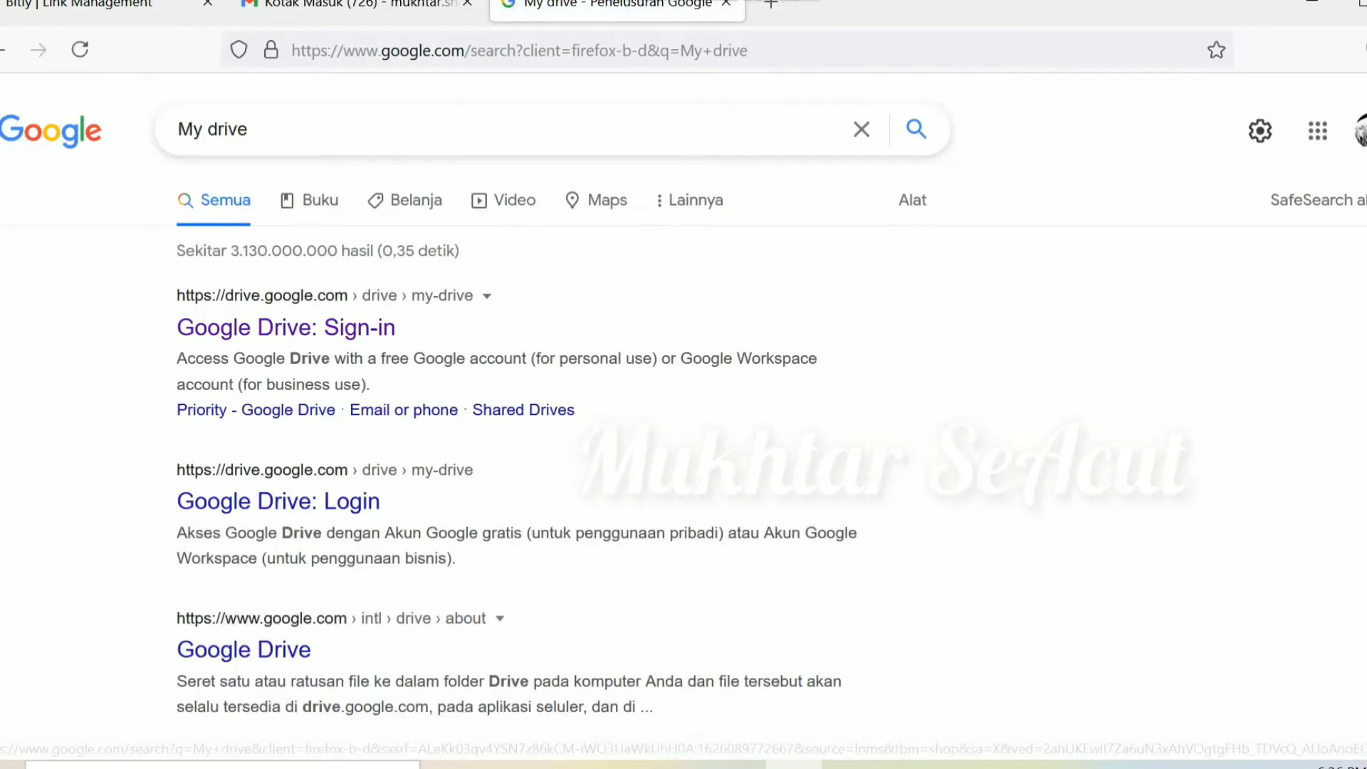
left_click(285, 327)
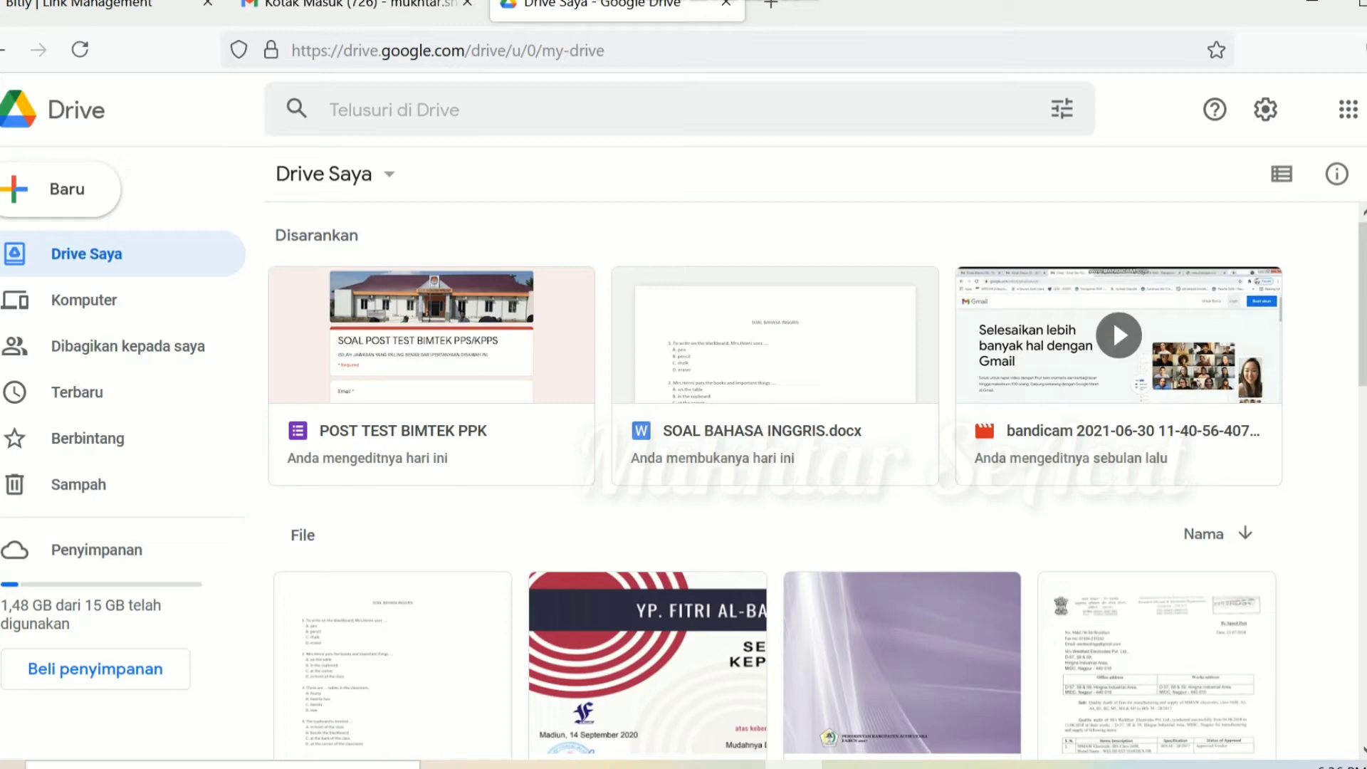
Step: Copy the POST TEST BIMTEK PPK form's link via Bagikan > Salin link, then launch Microsoft Word
right_click(481, 427)
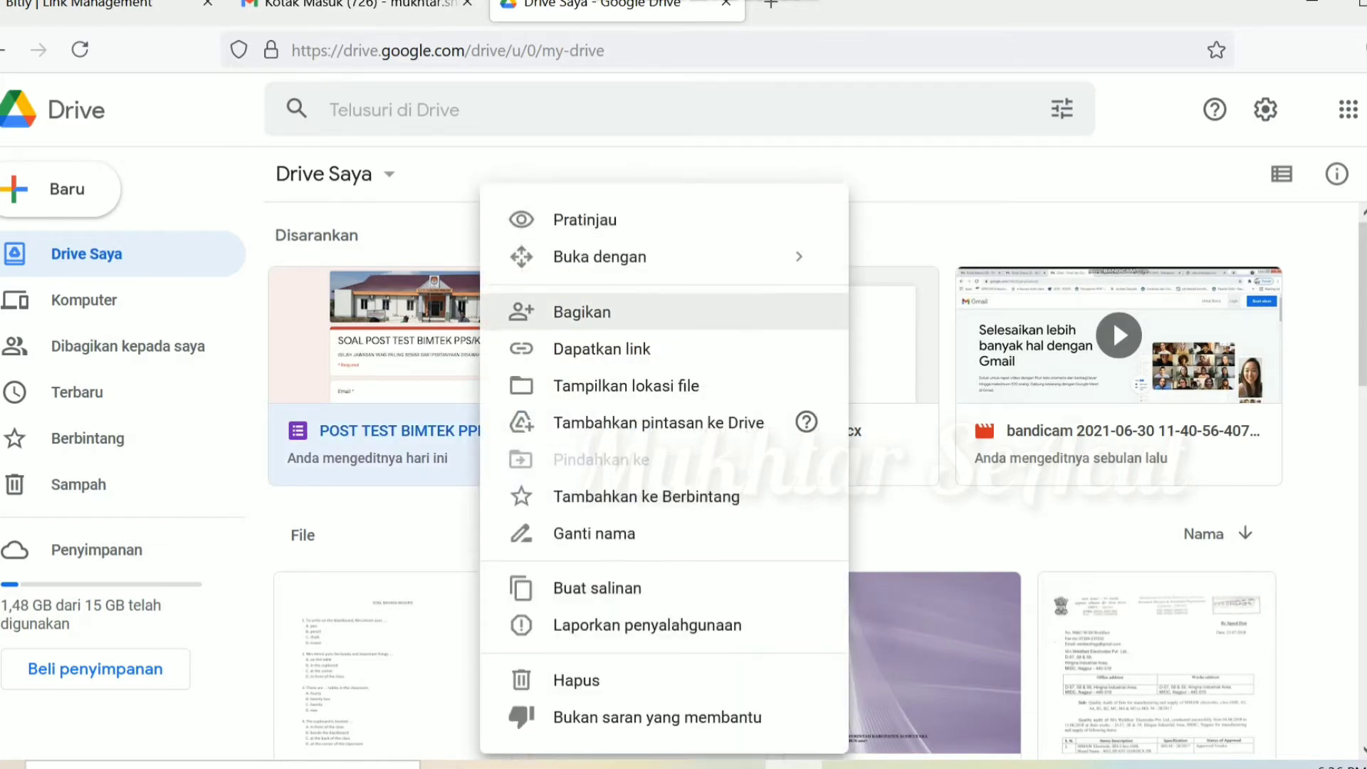
left_click(583, 312)
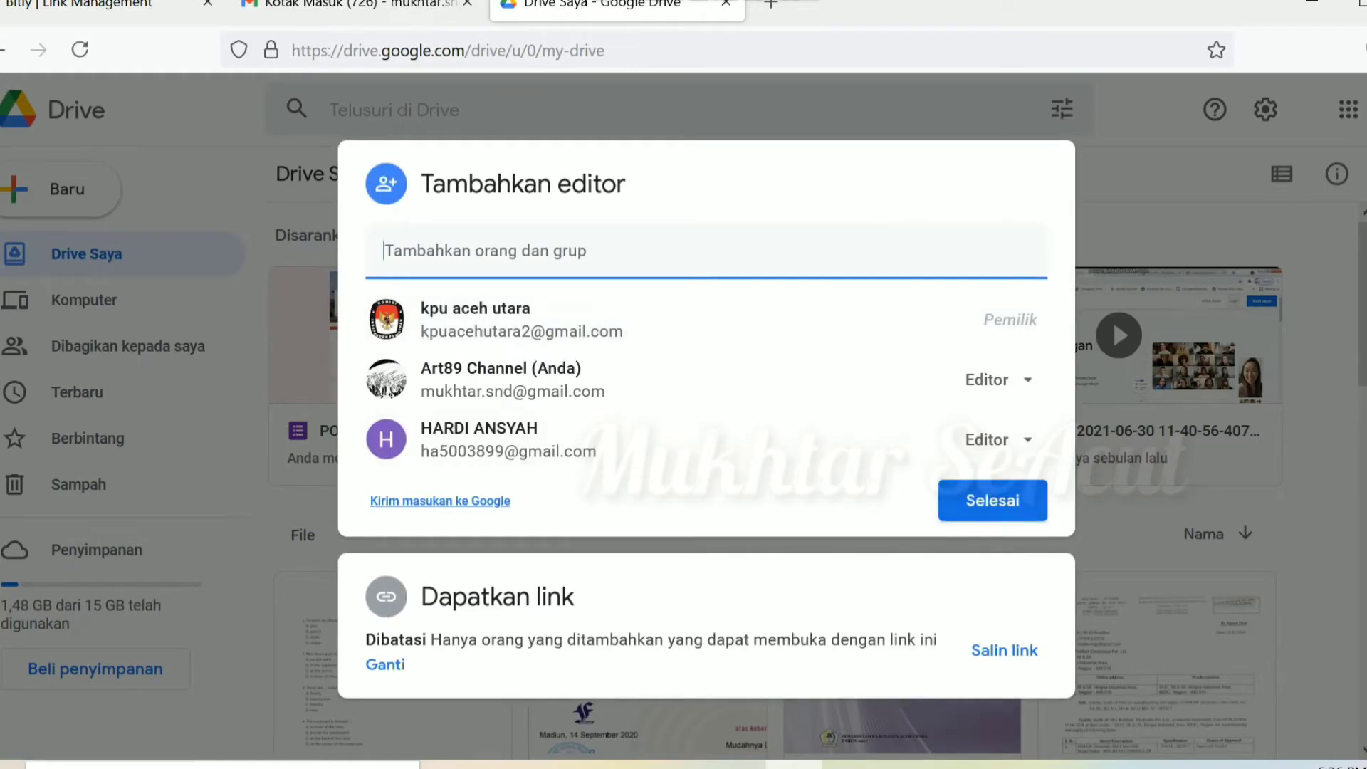
left_click(1003, 650)
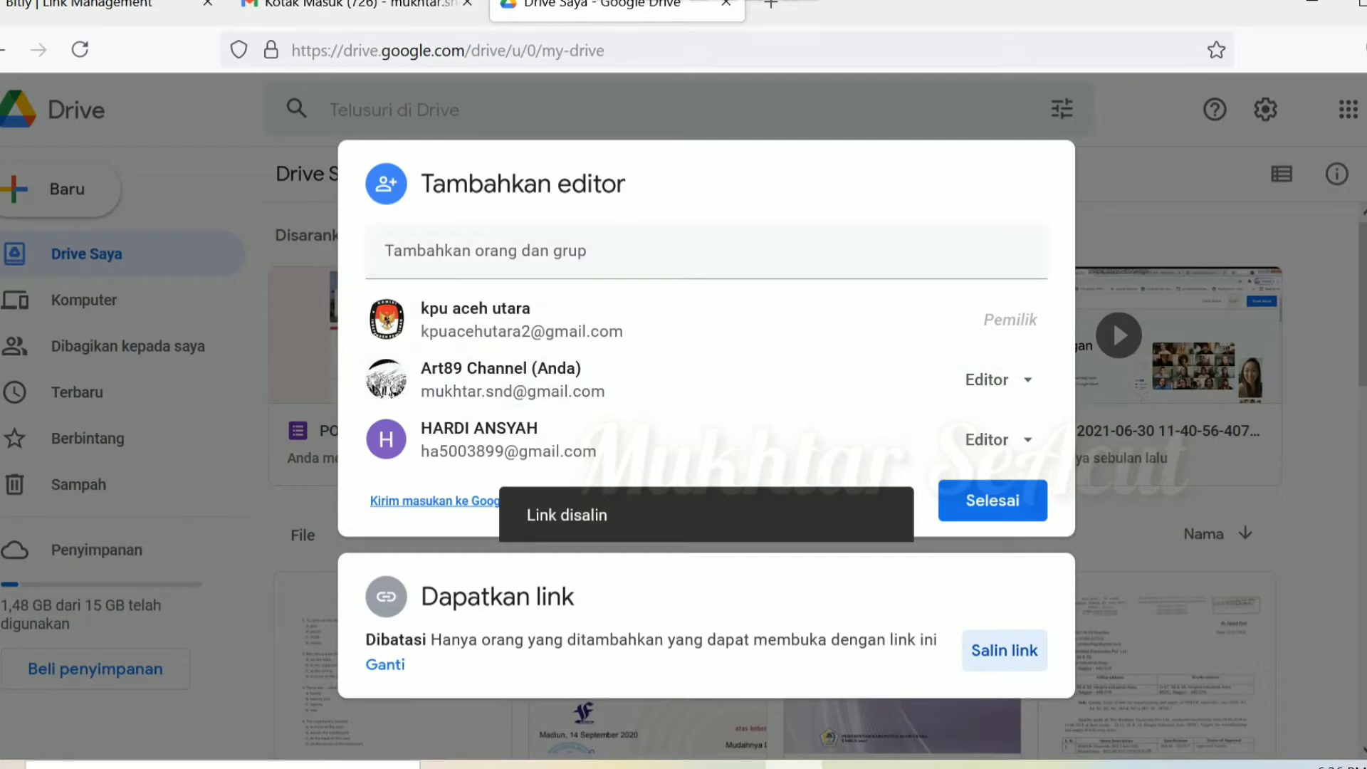
left_click(992, 501)
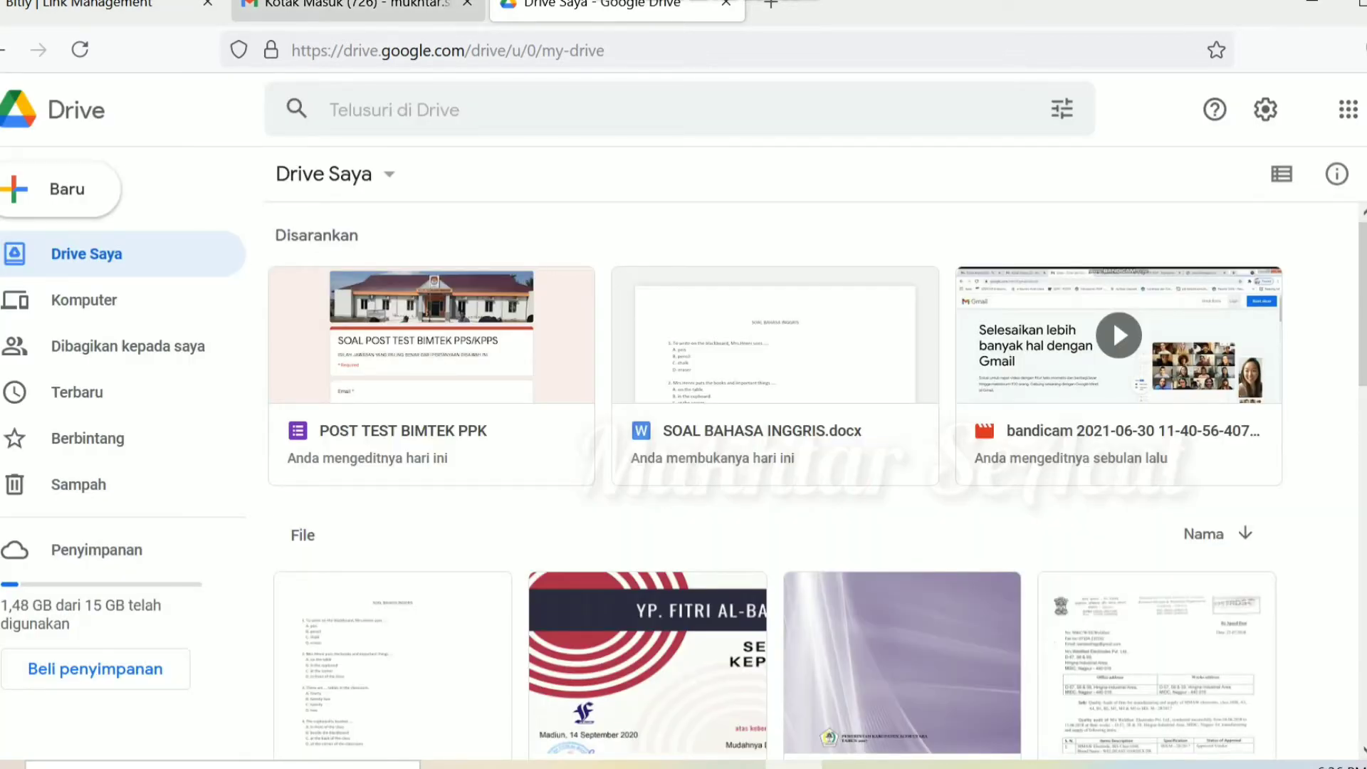
left_click(678, 765)
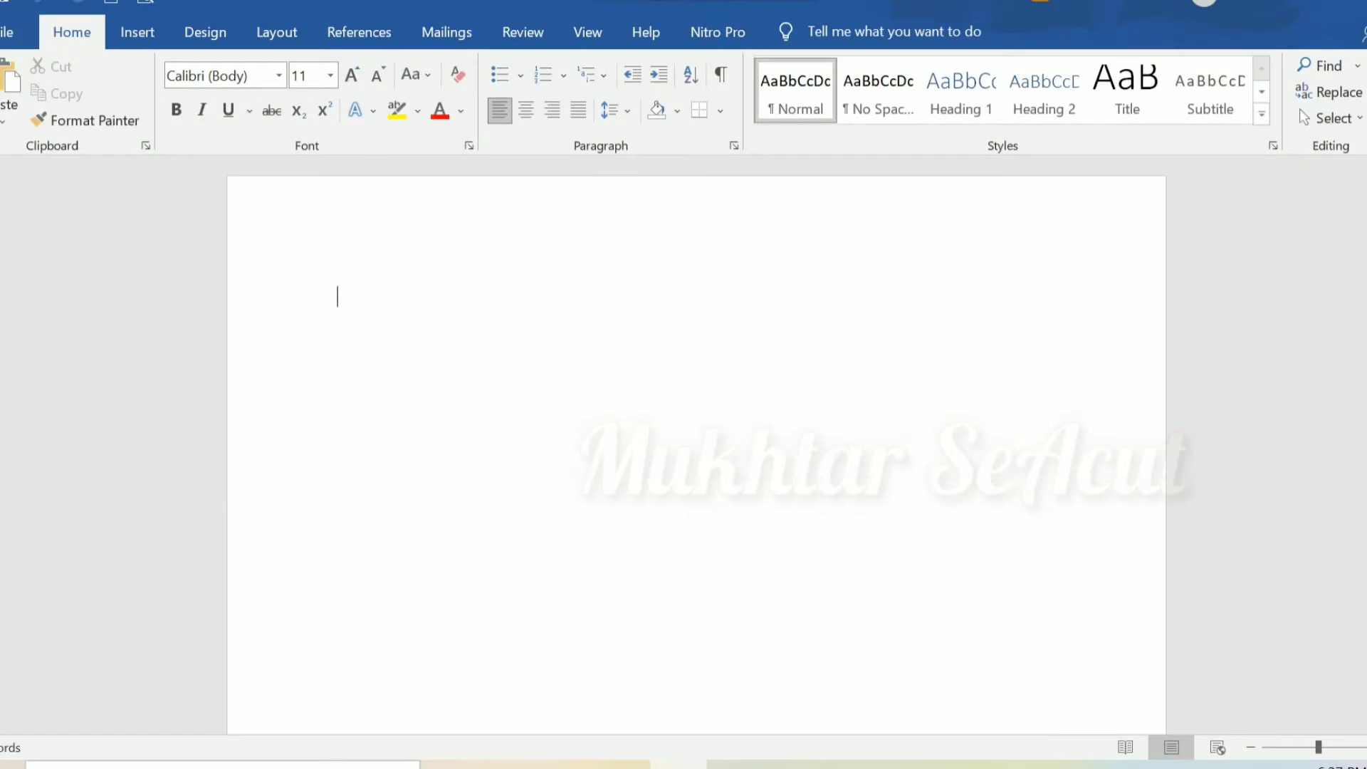
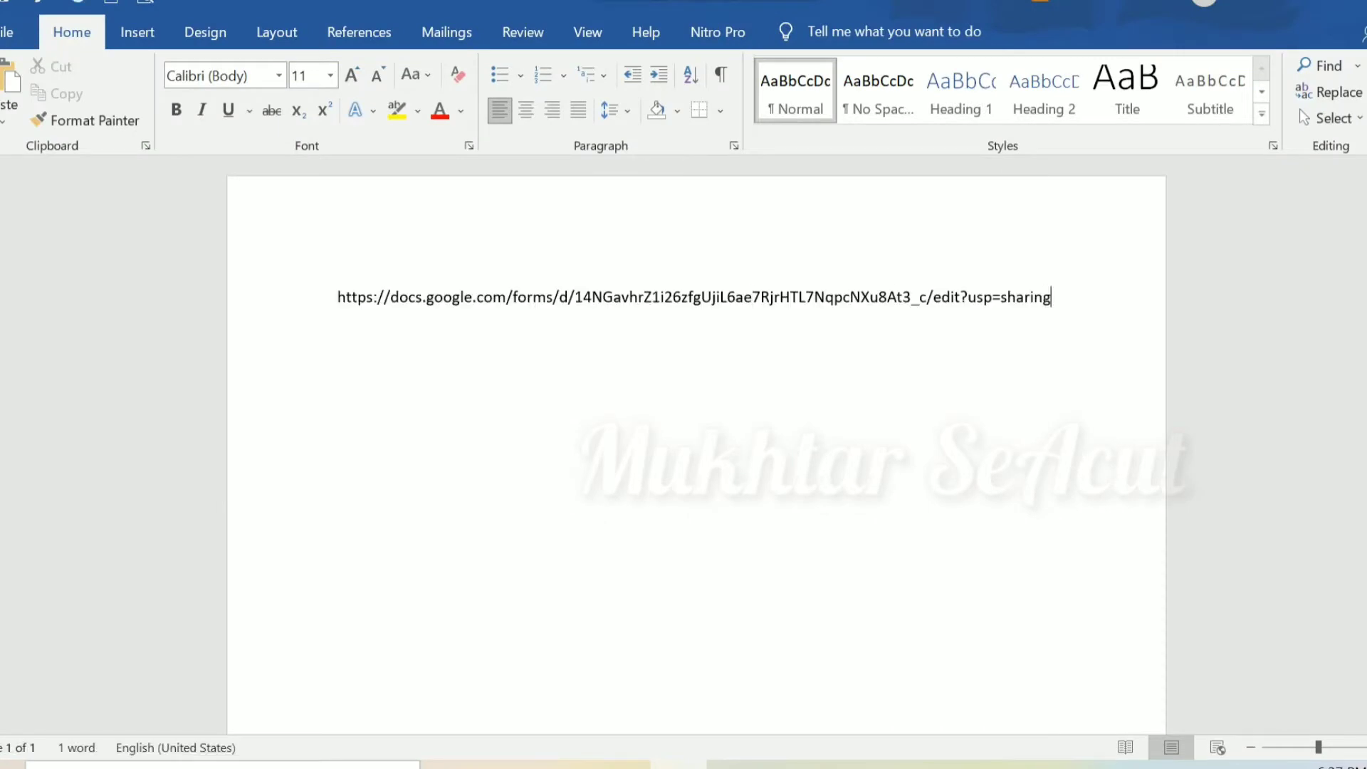
Step: Paste the Google Forms link into the blank document and make it bold at 21 pt
key("ctrl+a")
key("ctrl+b")
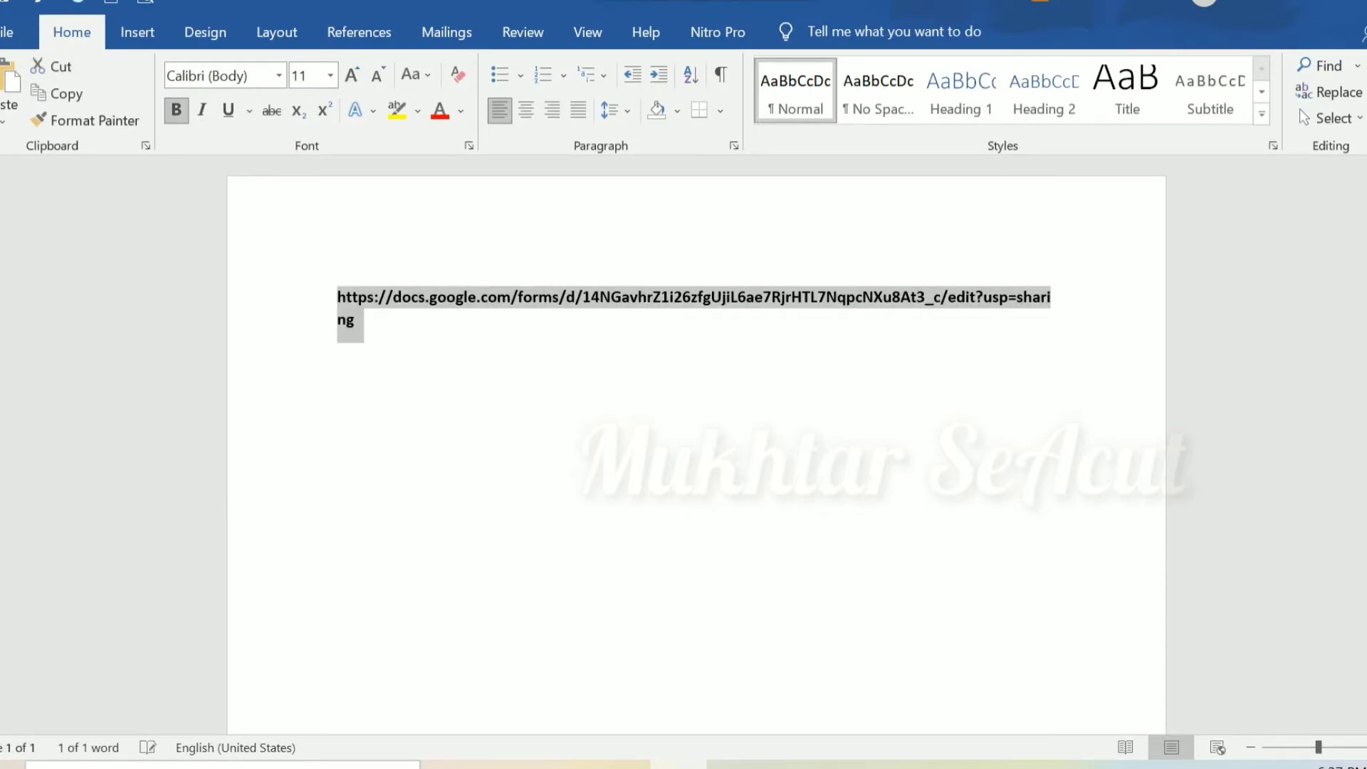
key("ctrl+shift+period")
key("ctrl+shift+period")
key("ctrl+shift+period")
key("ctrl+shift+period")
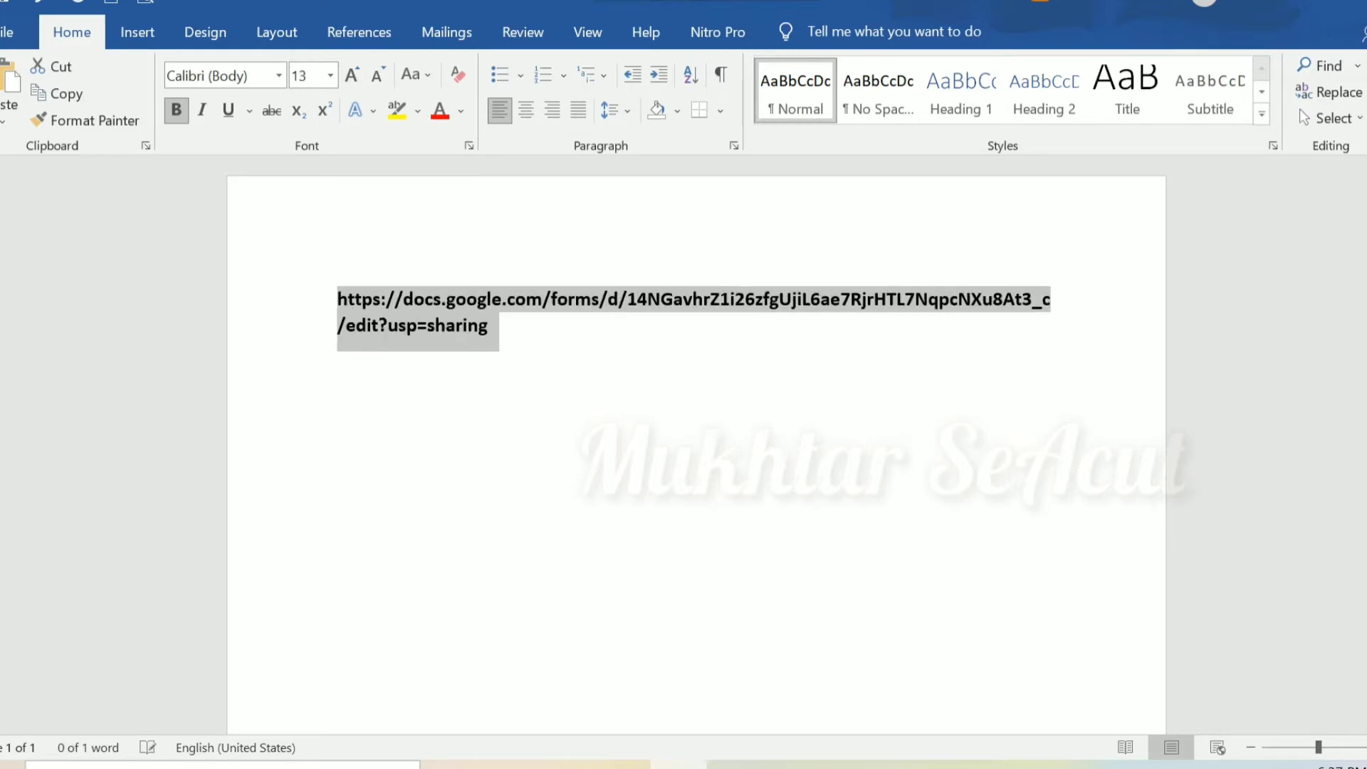
key("ctrl+bracketright")
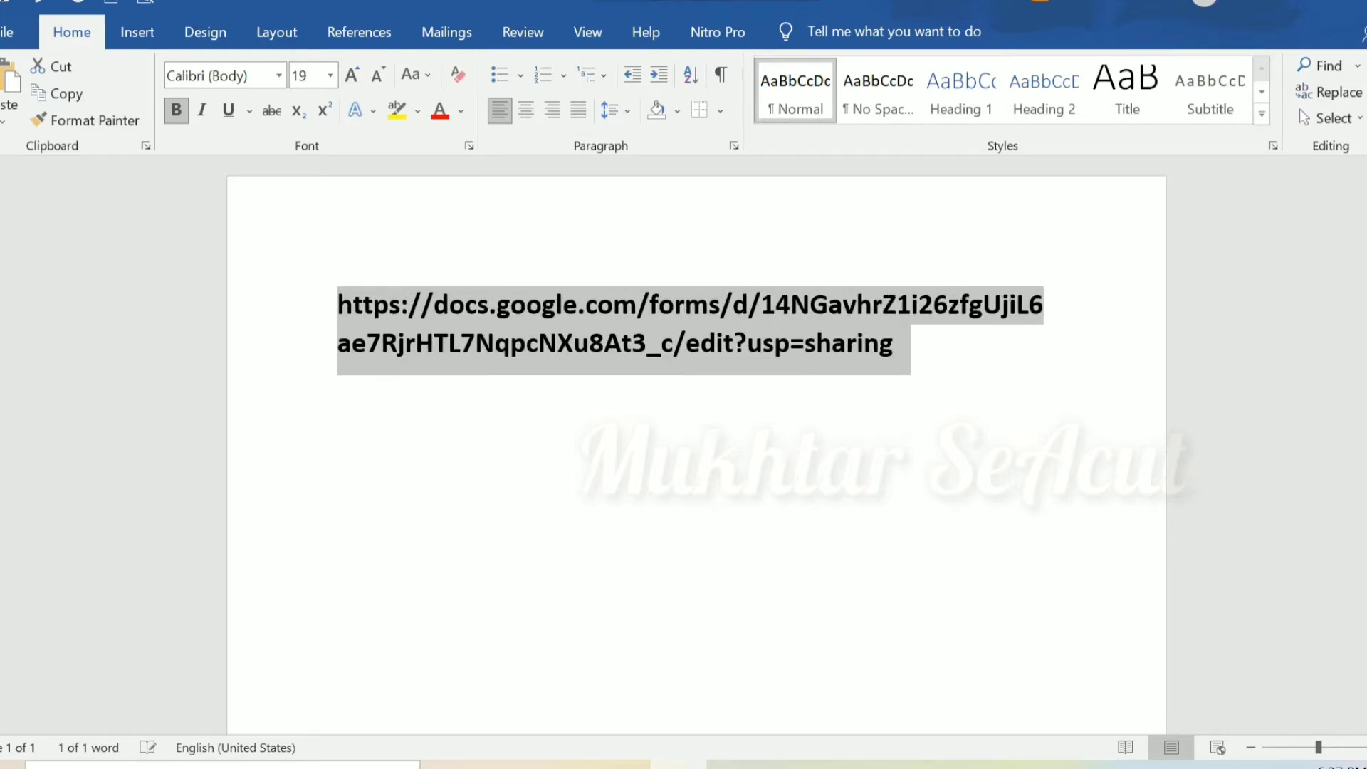
key("ctrl+bracketright")
key("ctrl+bracketright")
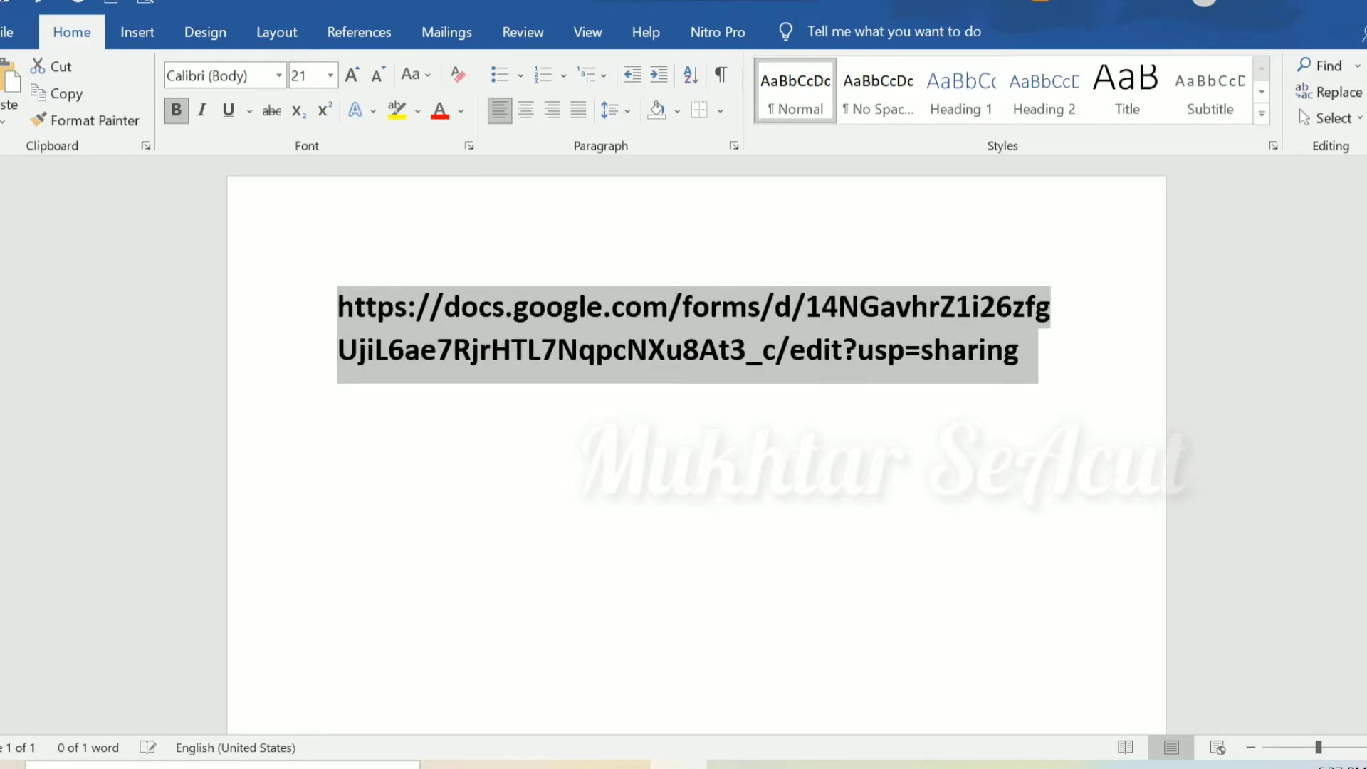
key("Right")
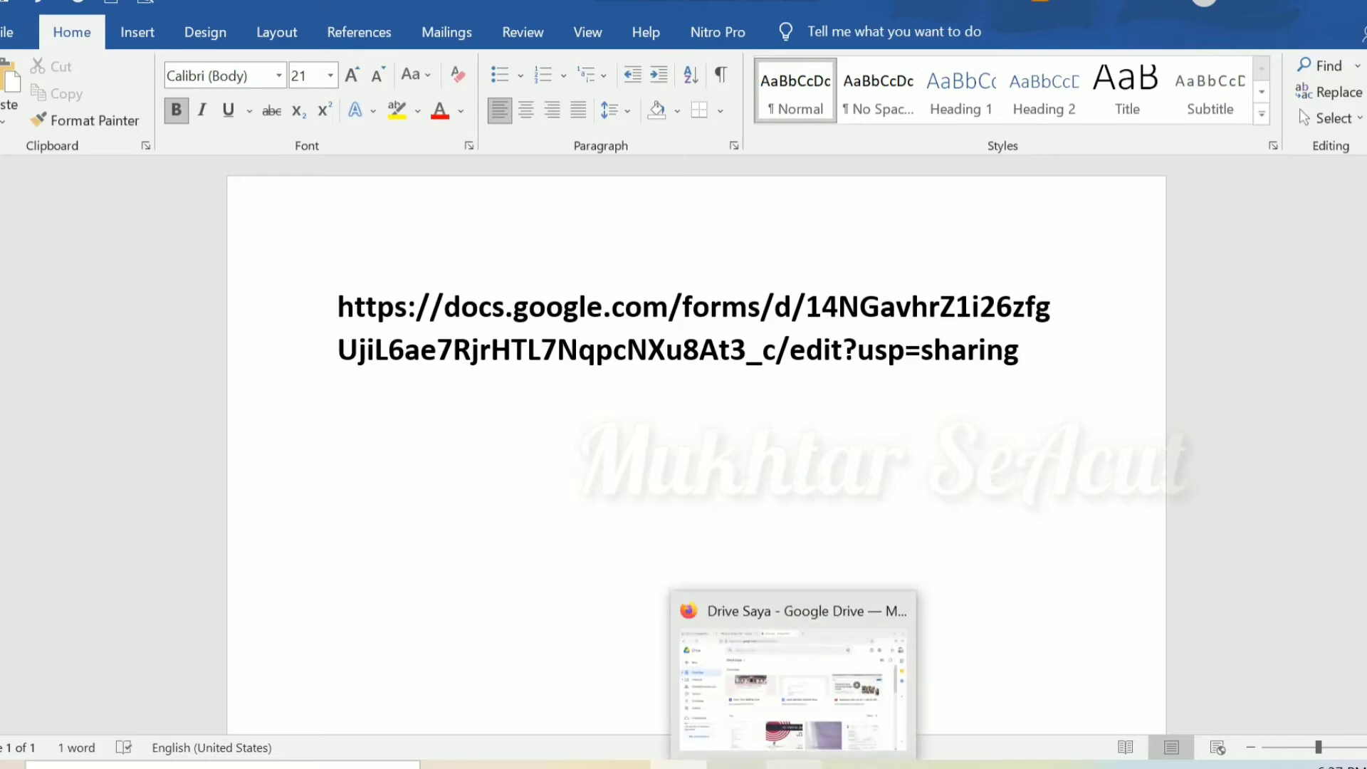
left_click(836, 697)
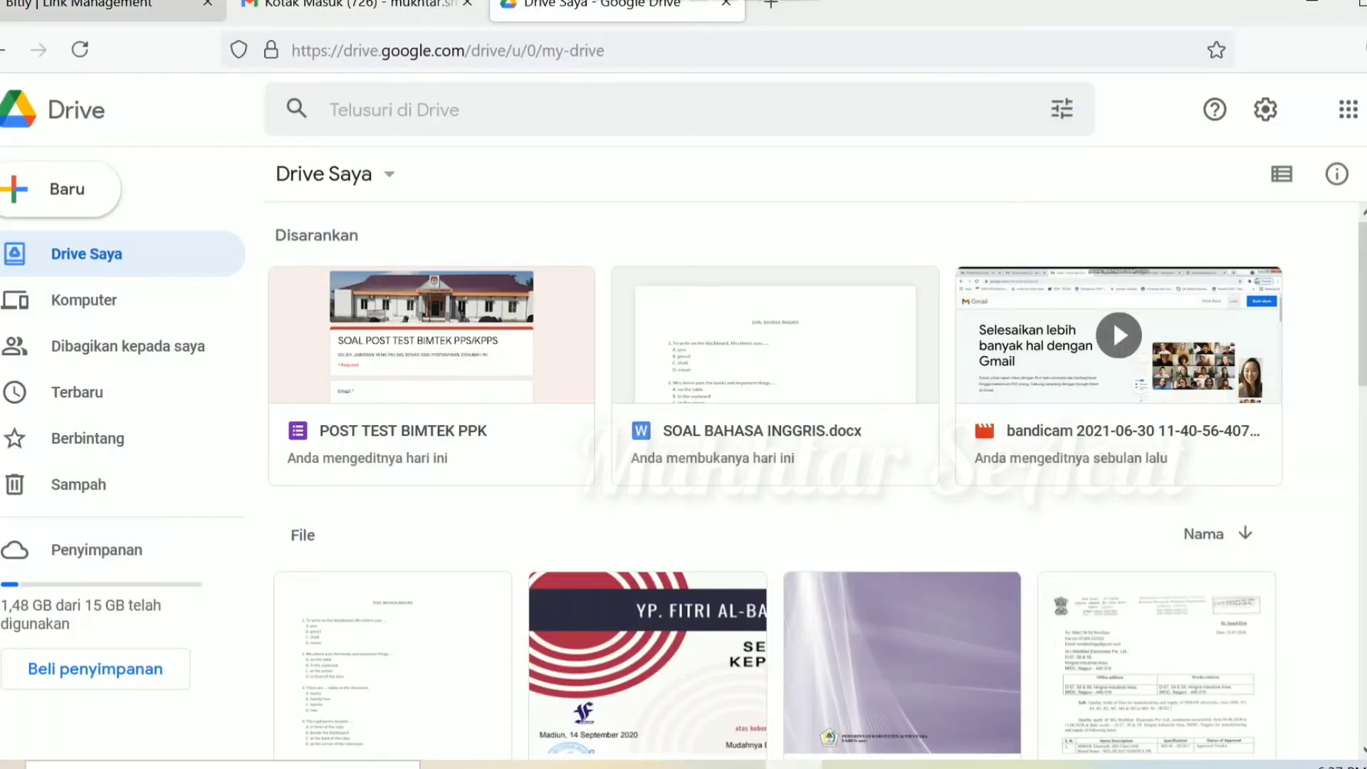
left_click(143, 6)
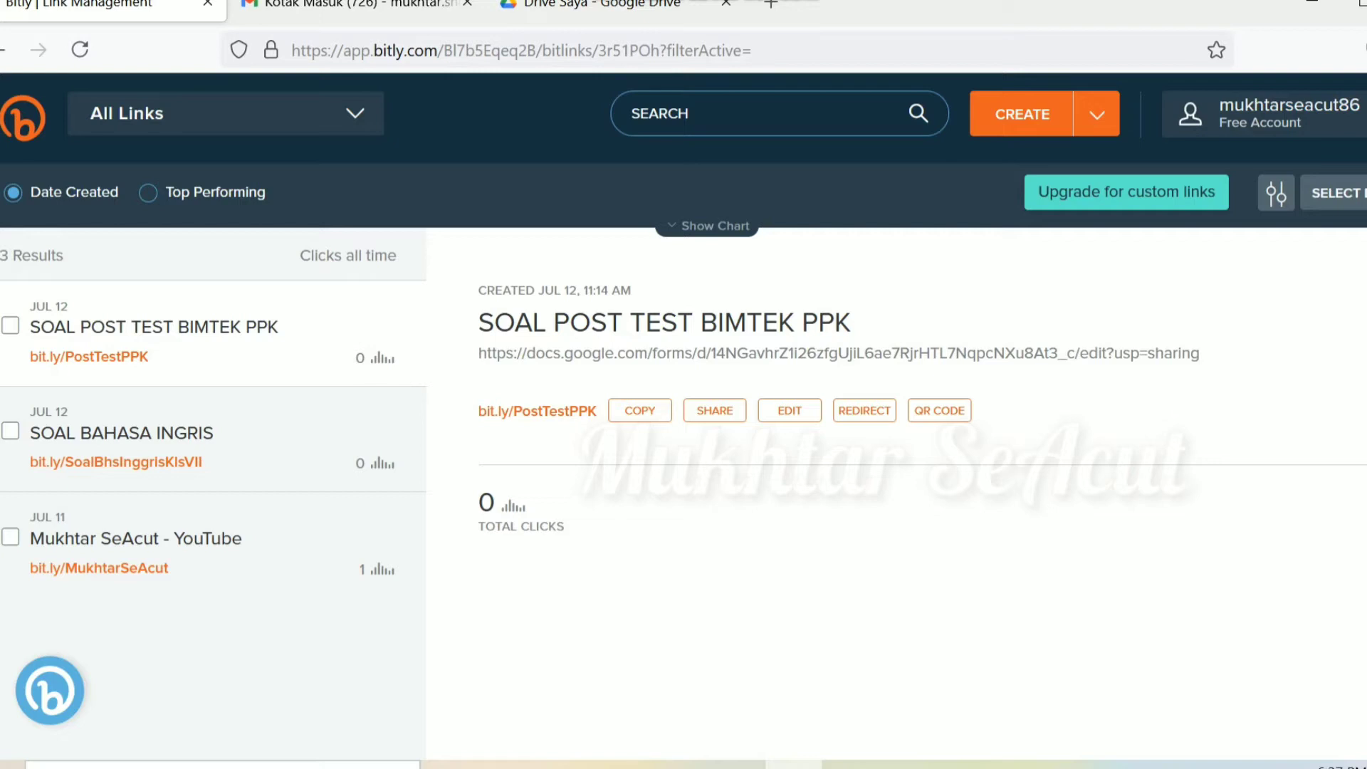
key("super+plus")
key("super+plus")
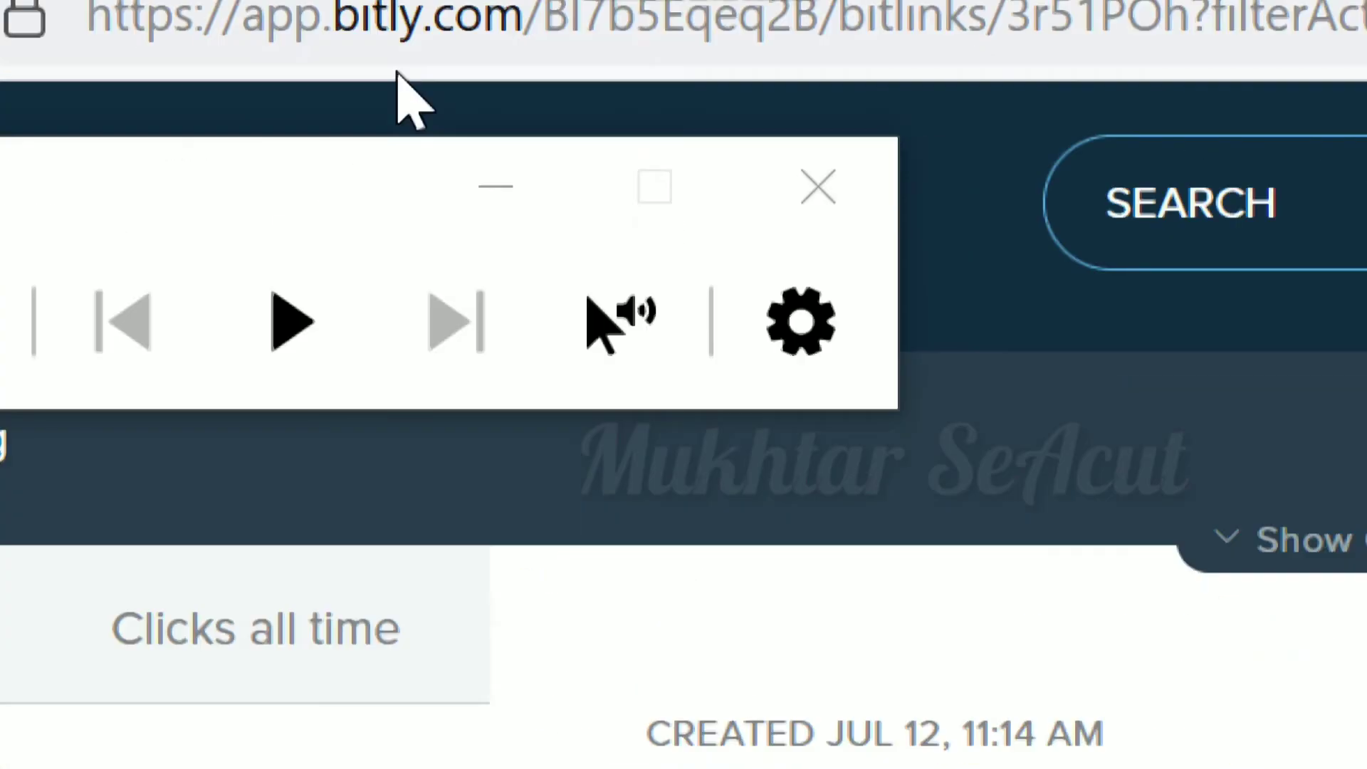
key("super+plus")
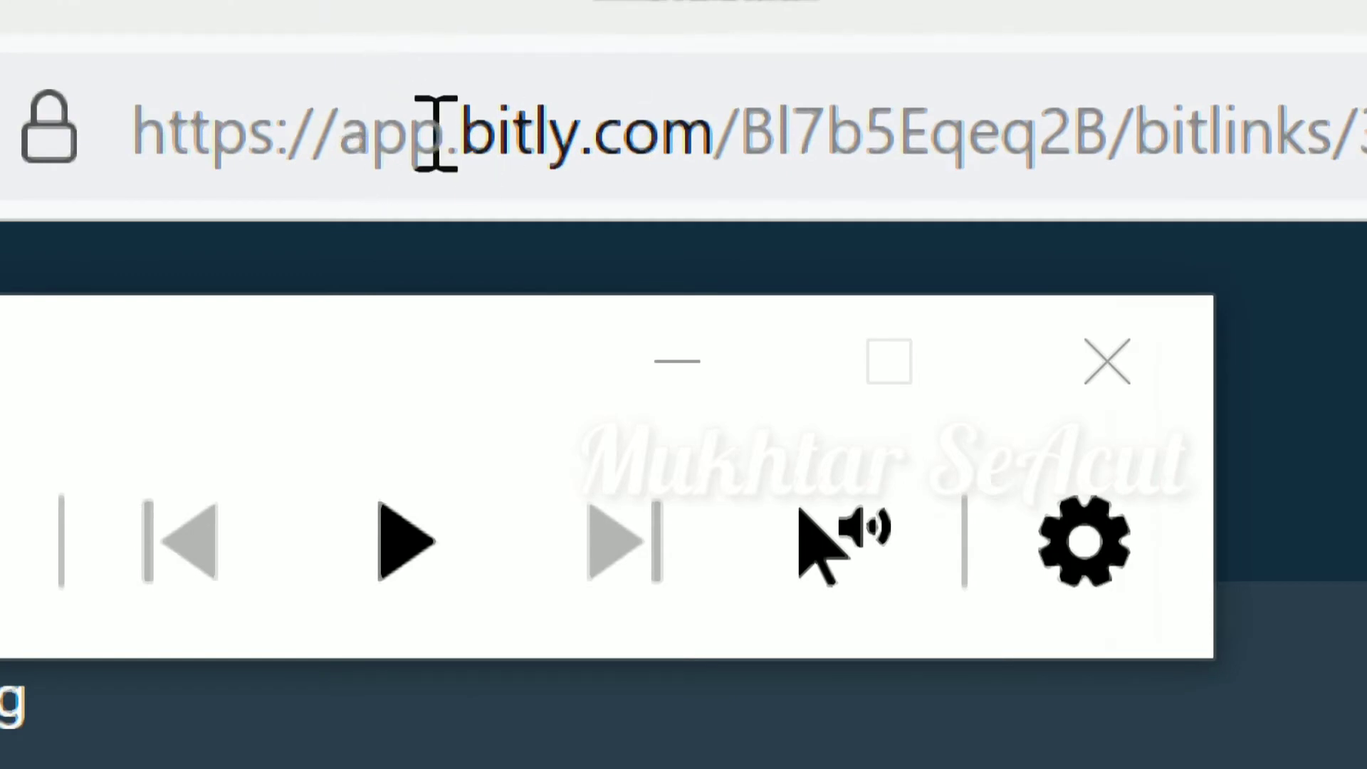
left_click_drag(450, 137, 698, 191)
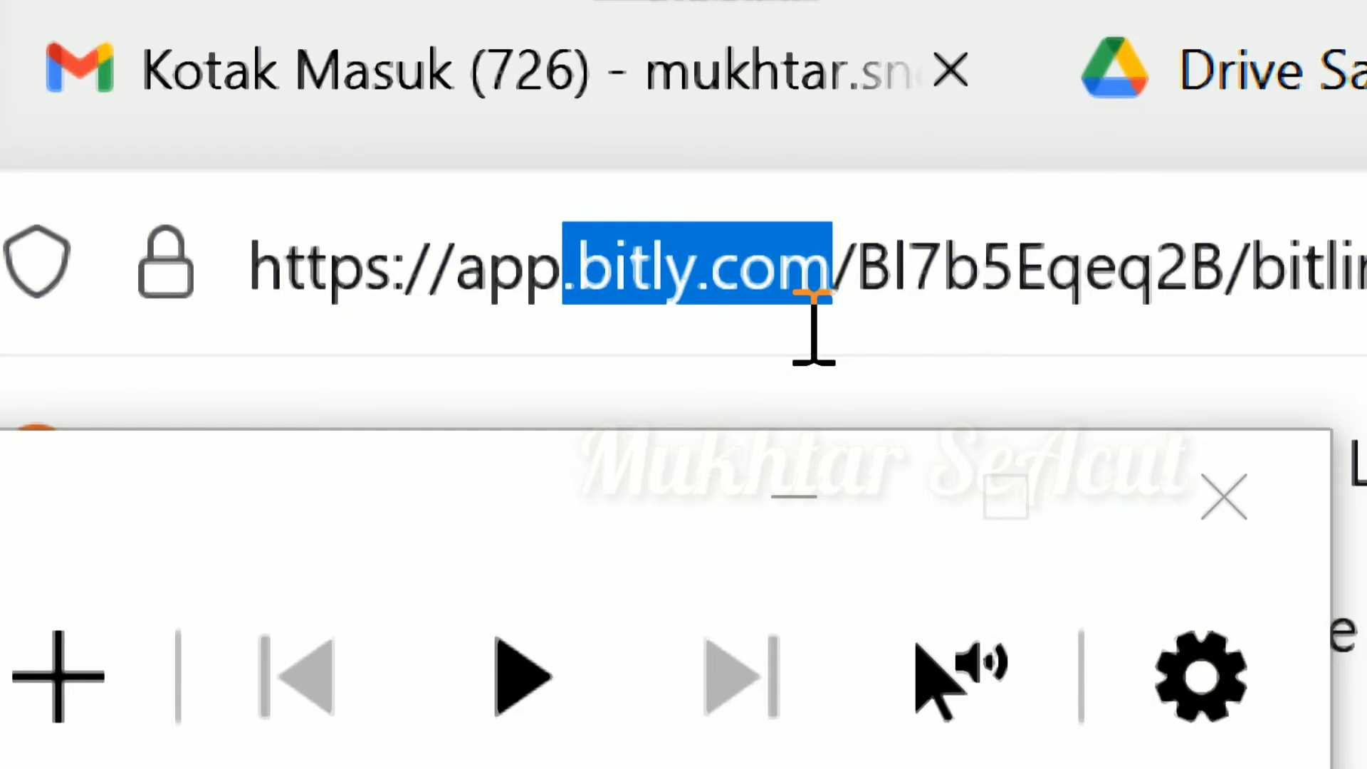
key("super+minus")
key("super+minus")
key("super+minus")
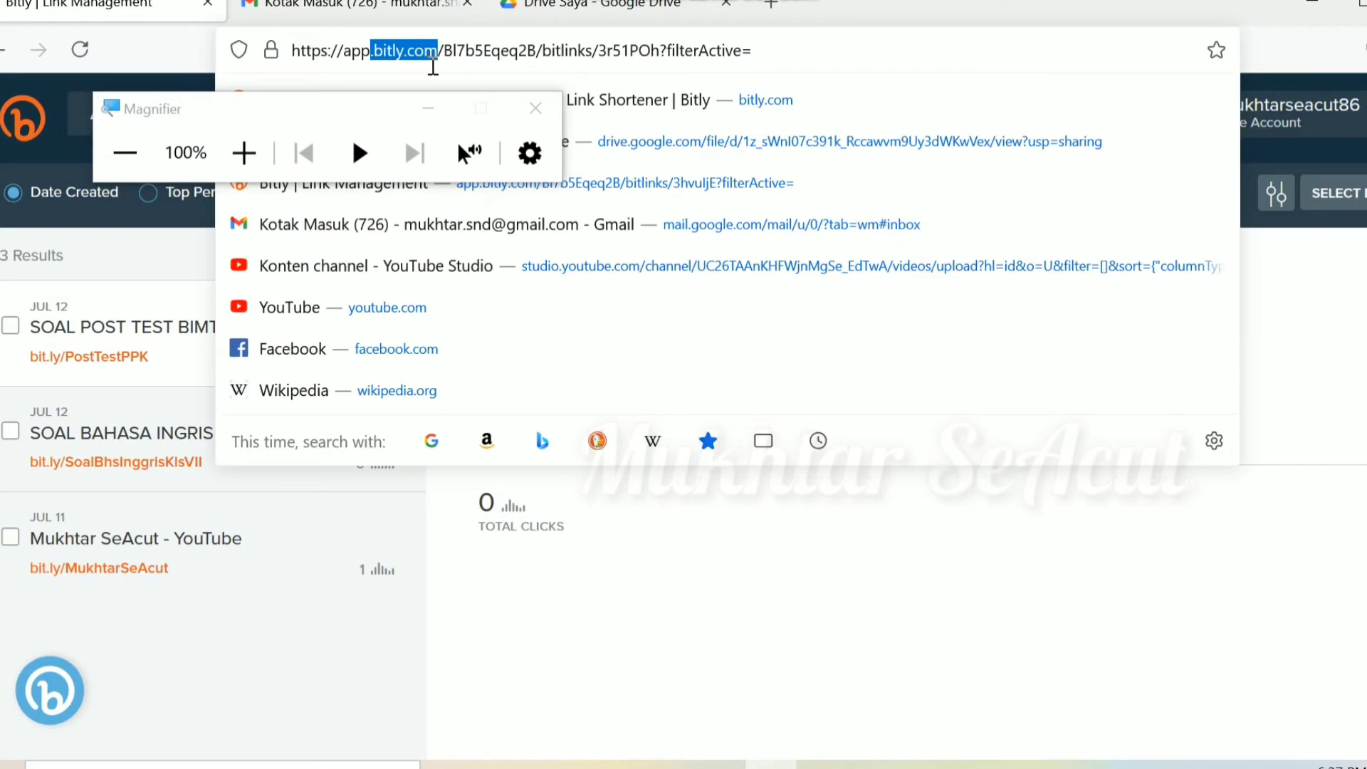
left_click(1295, 392)
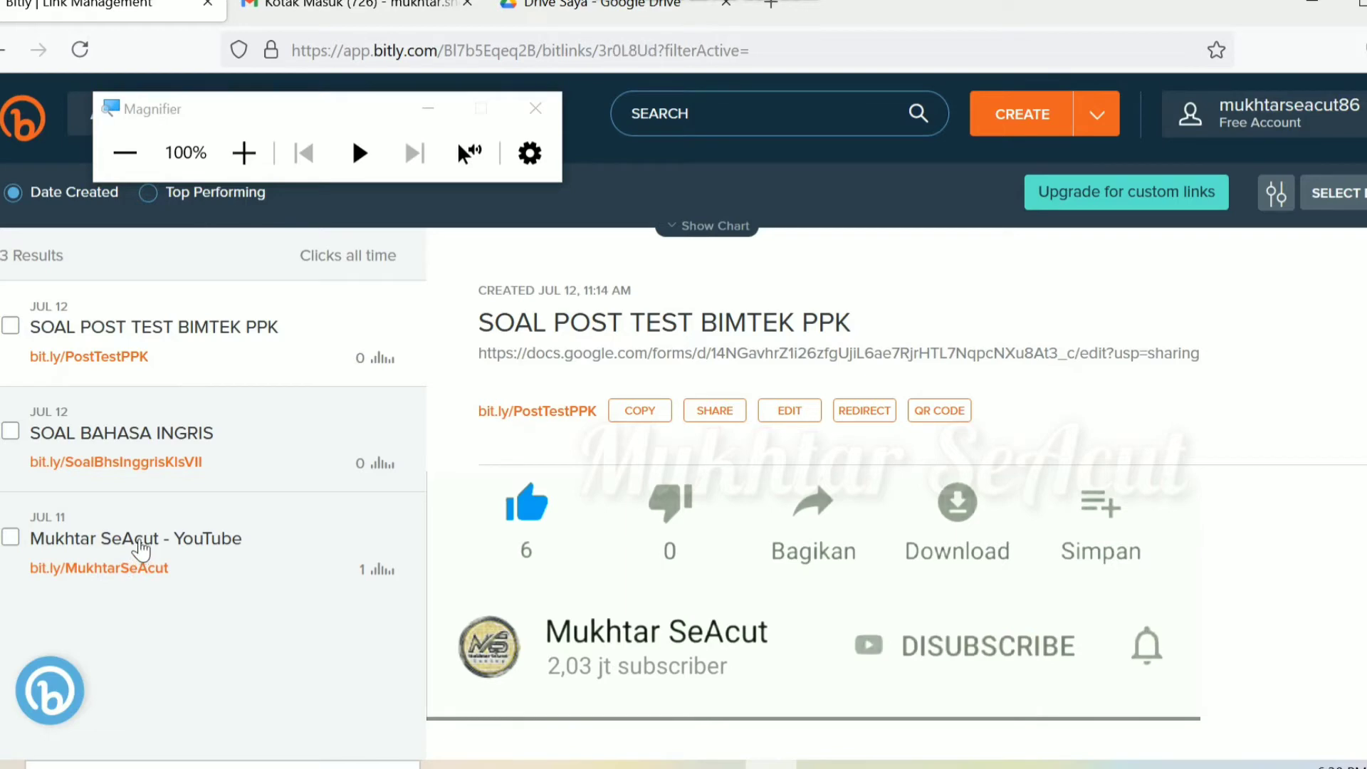
Step: Show the Mukhtar SeAcut - YouTube link's details, highlighting its destination and bit.ly/MukhtarSeAcut address
left_click(140, 548)
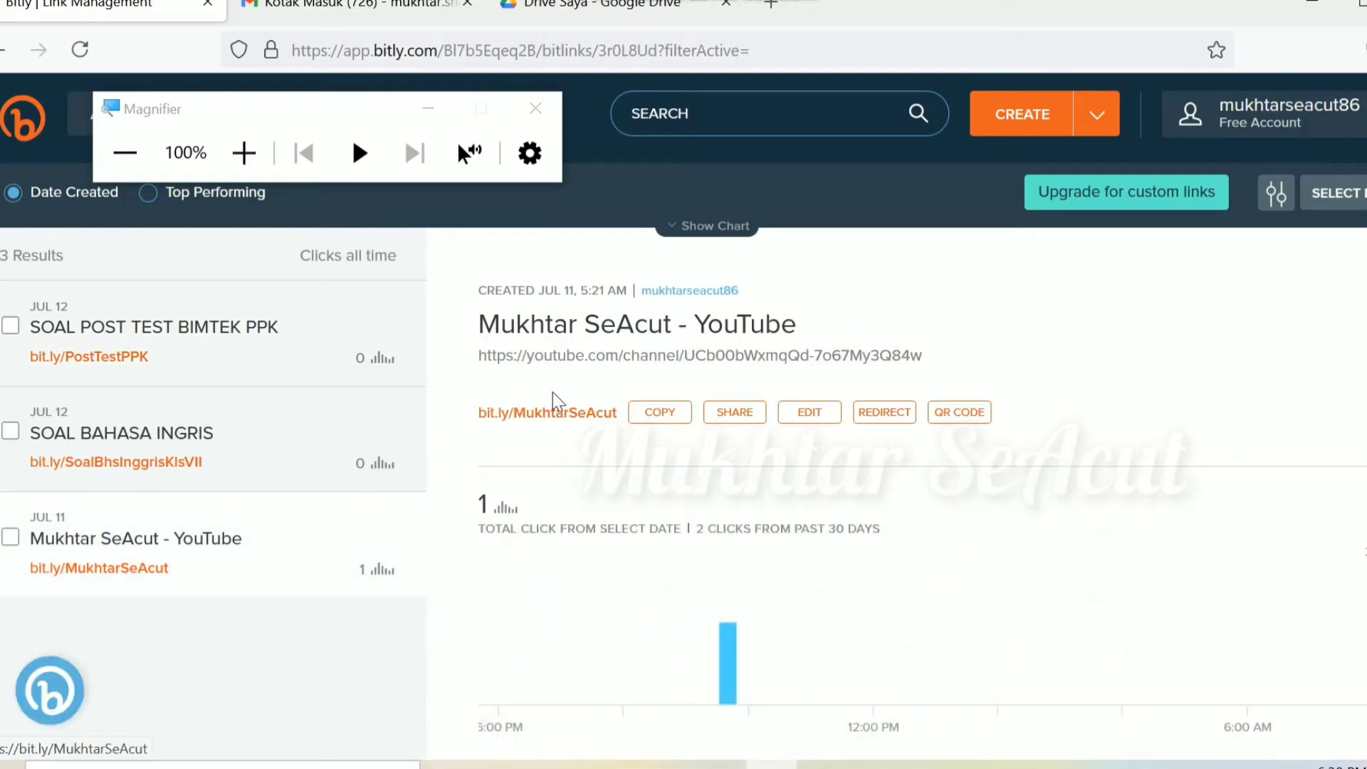
left_click_drag(479, 355, 934, 360)
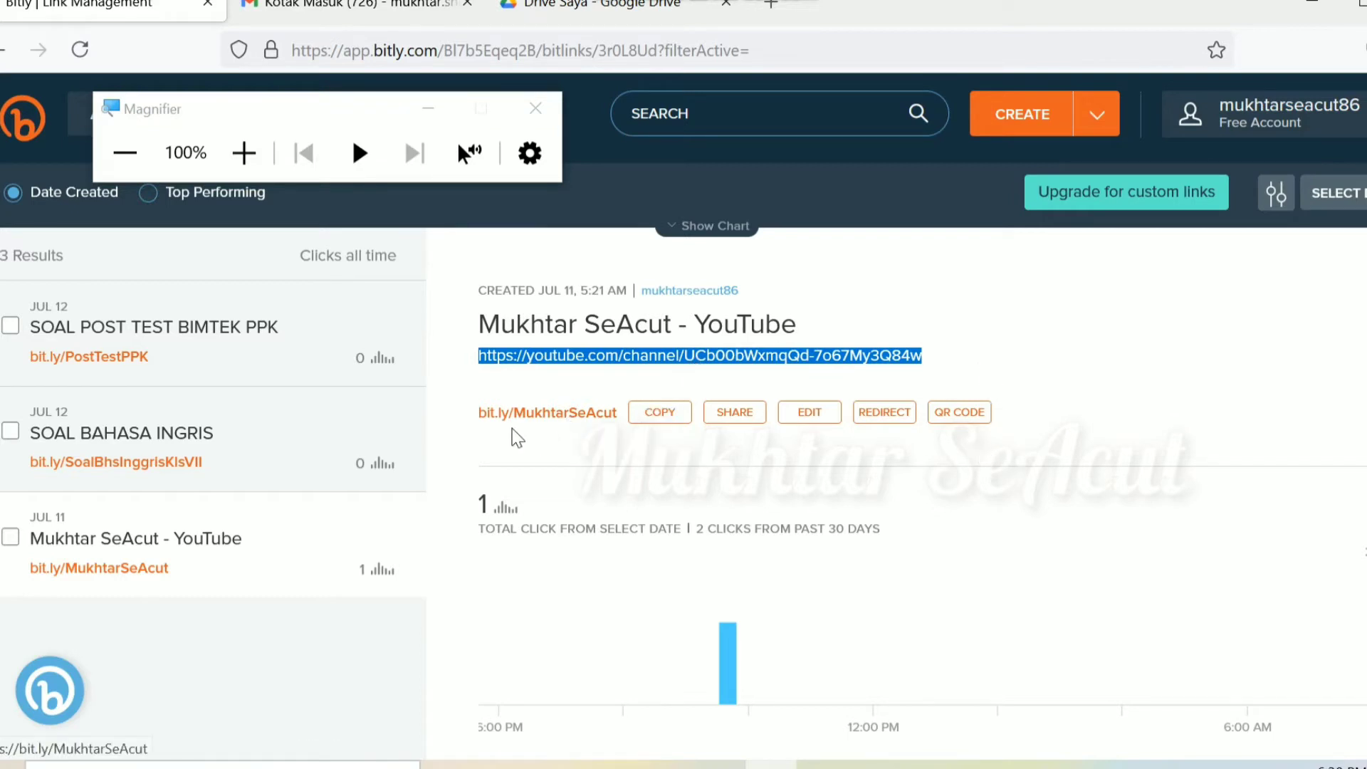
left_click_drag(477, 429, 575, 431)
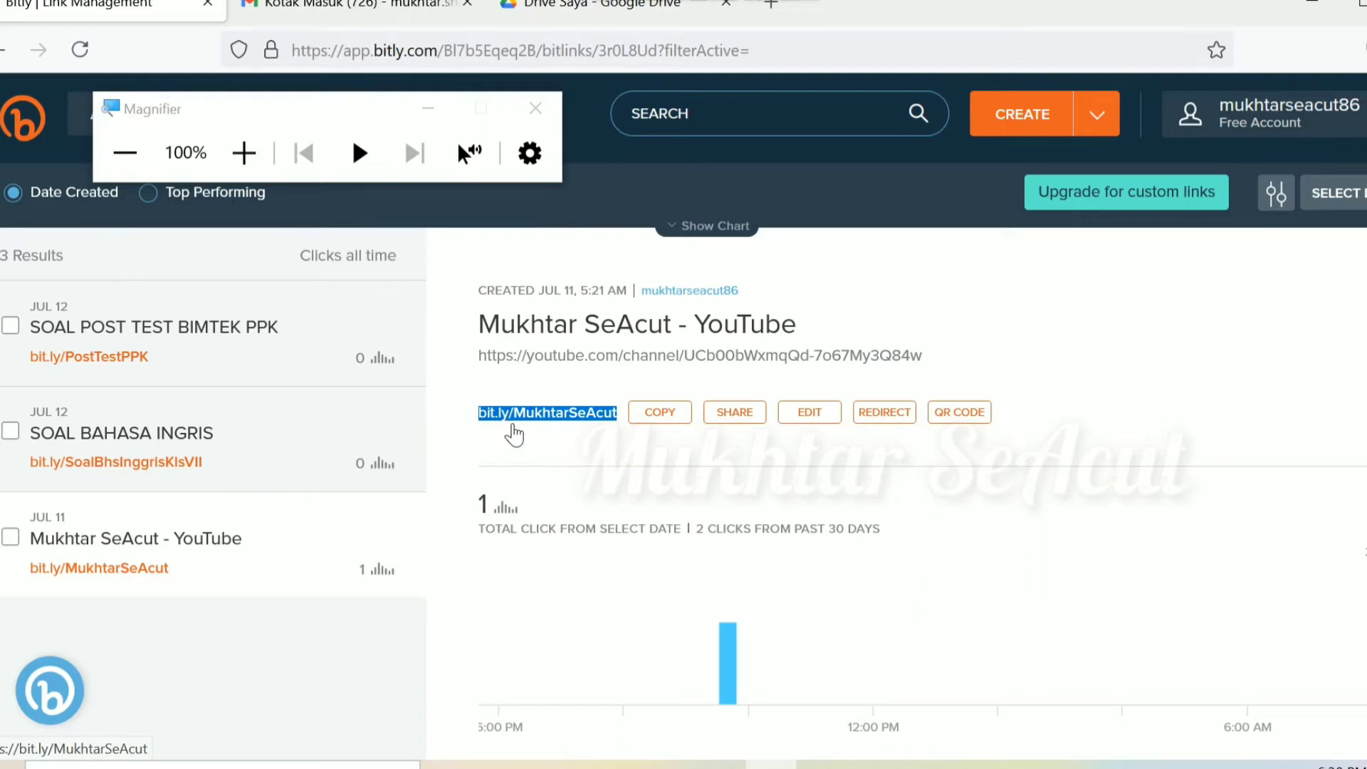
Step: Test bit.ly/MukhtarSeAcut in a new tab, then close it and return to Bitly
left_click(512, 427)
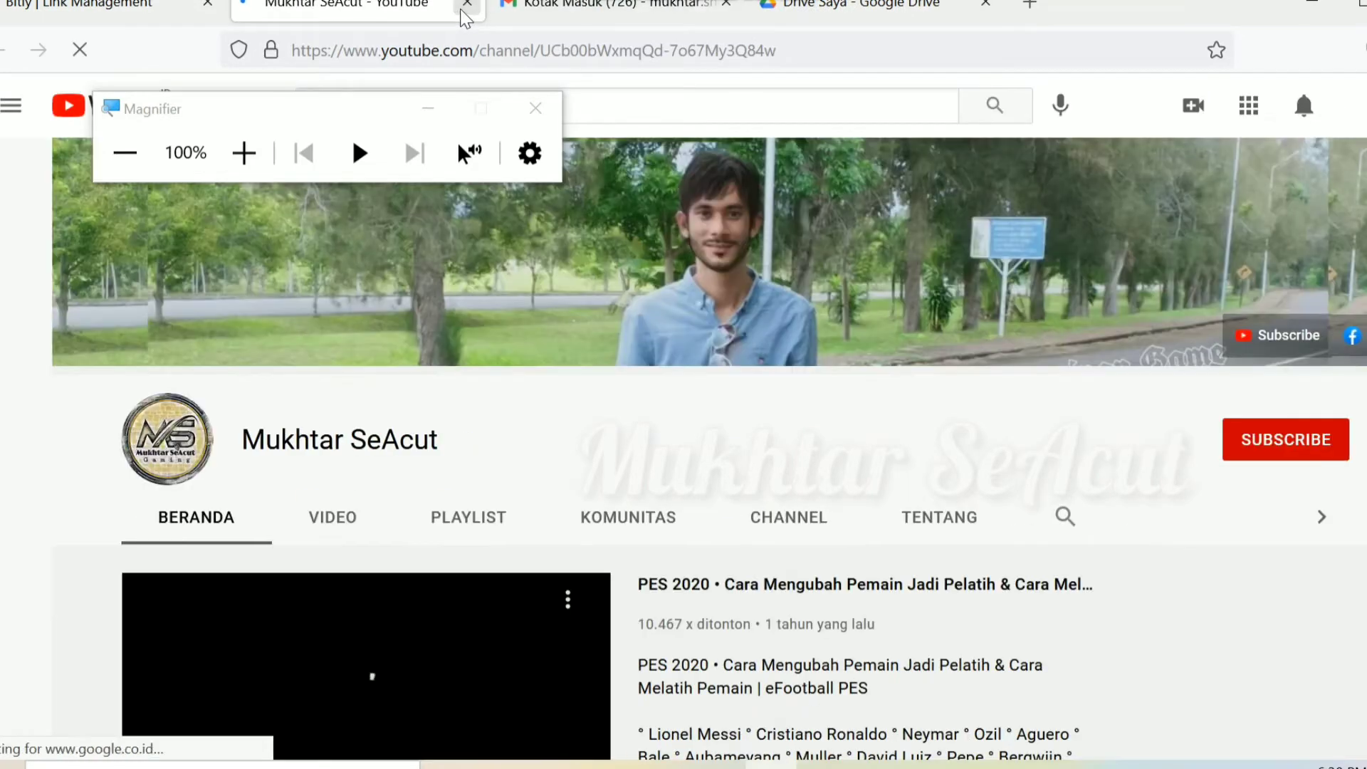
left_click(464, 6)
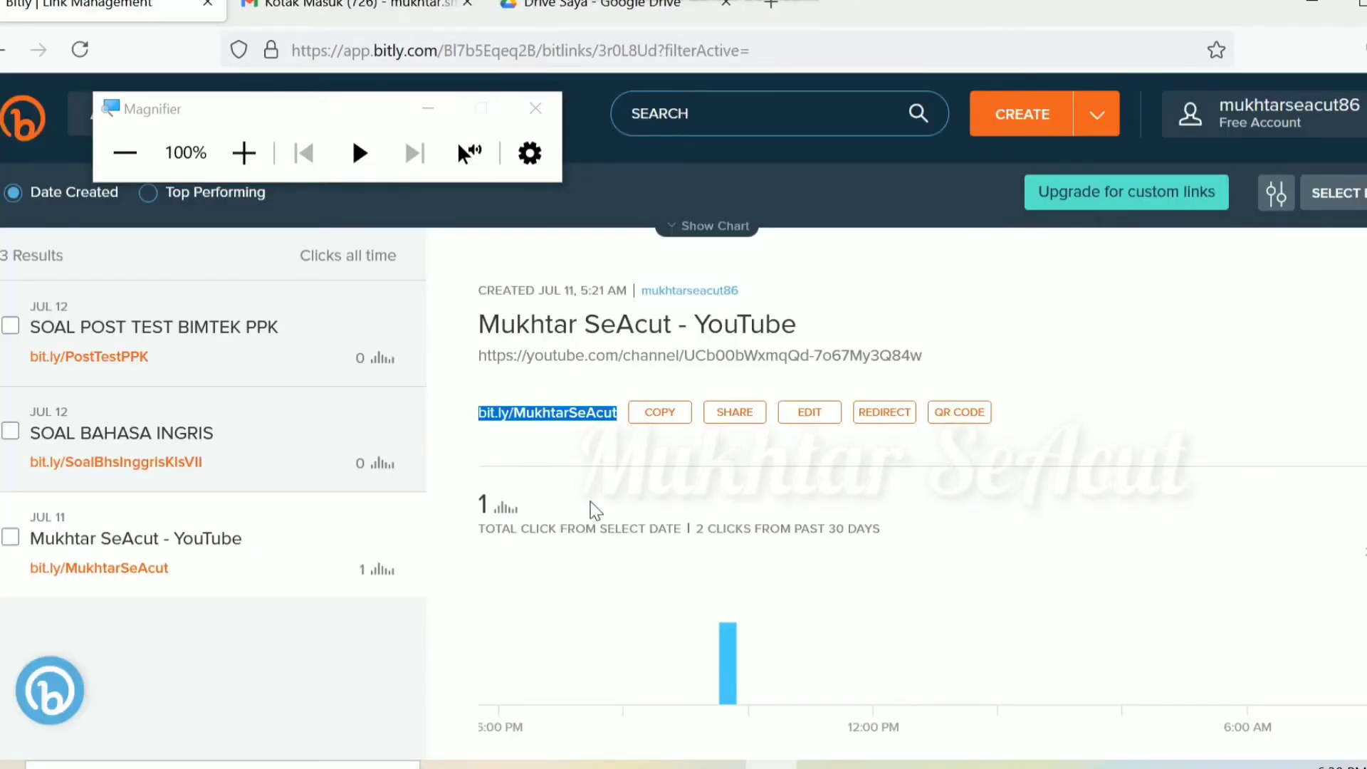
left_click(584, 454)
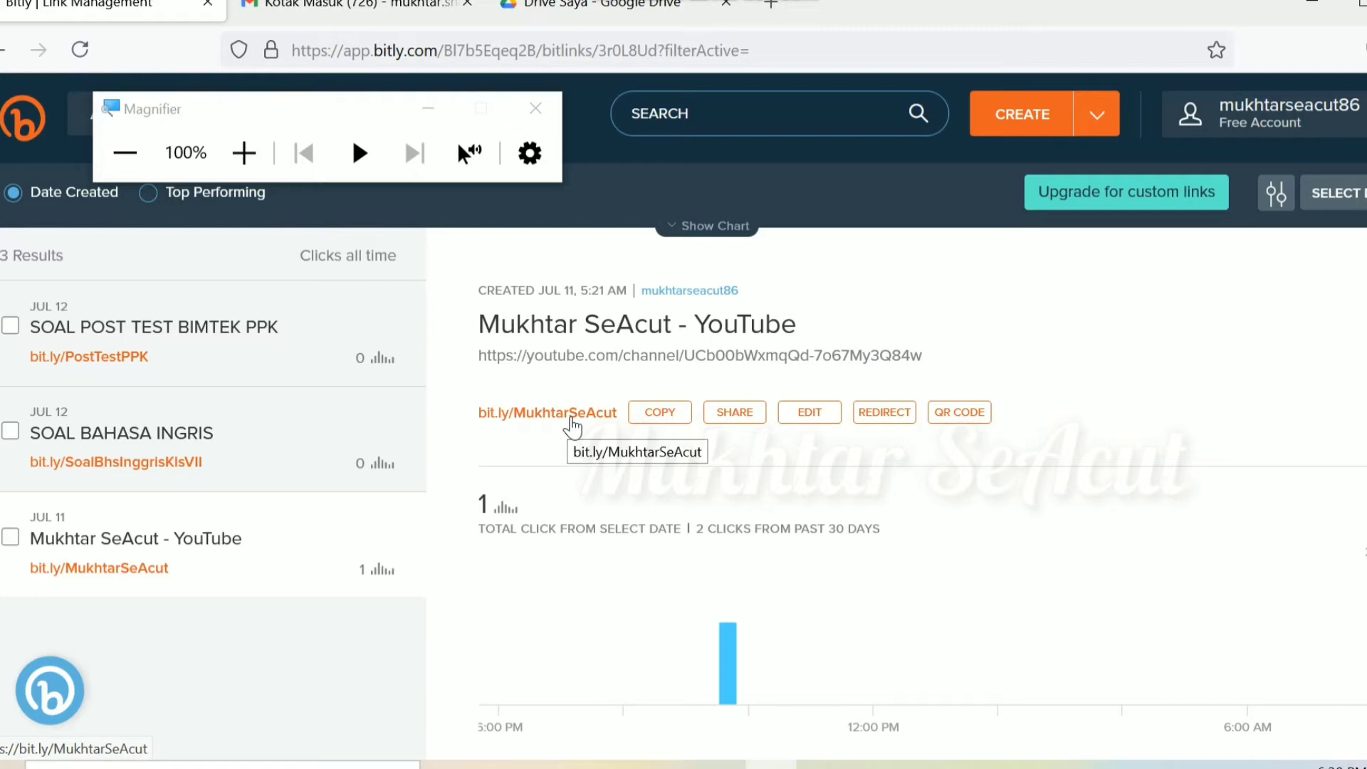
Step: Open bit.ly/MukhtarSeAcut, check the Mukhtar SeAcut channel loads on YouTube, then return to Bitly
left_click(572, 426)
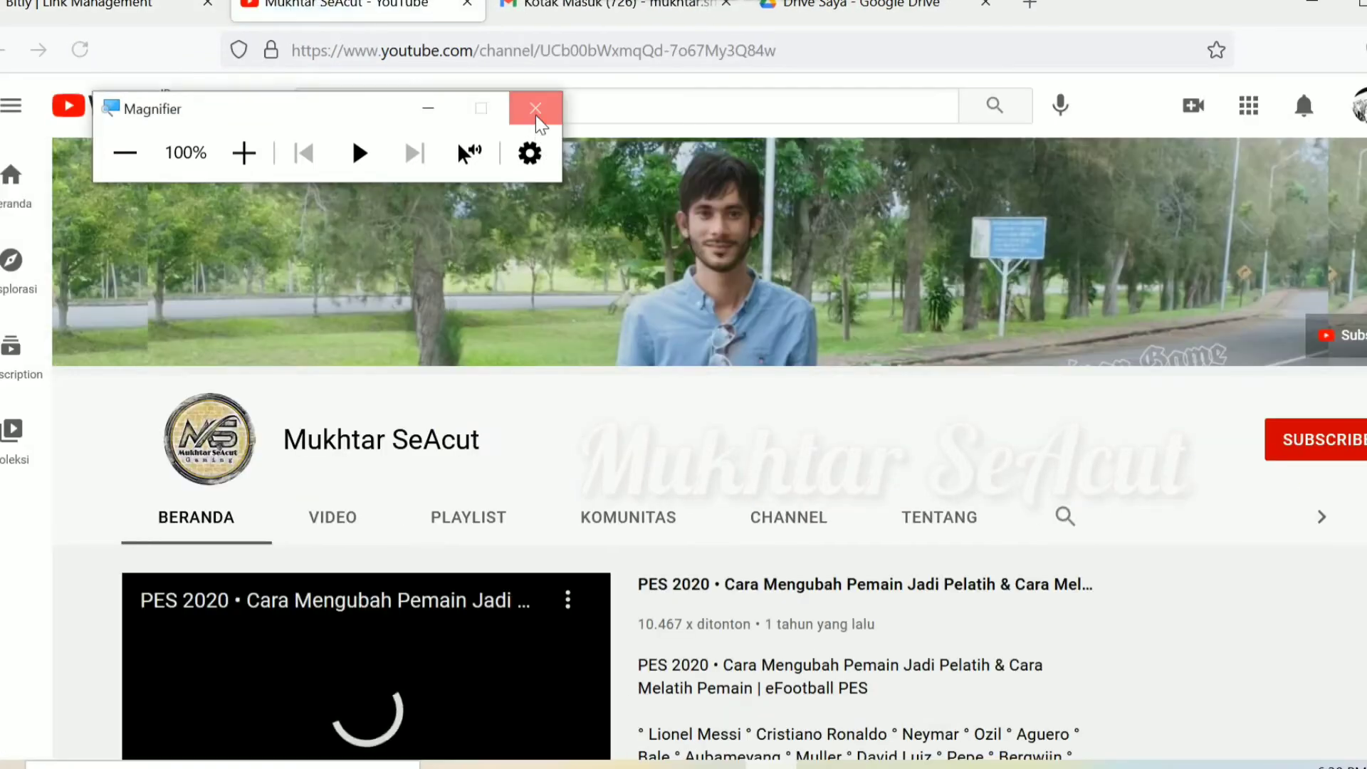
left_click(535, 109)
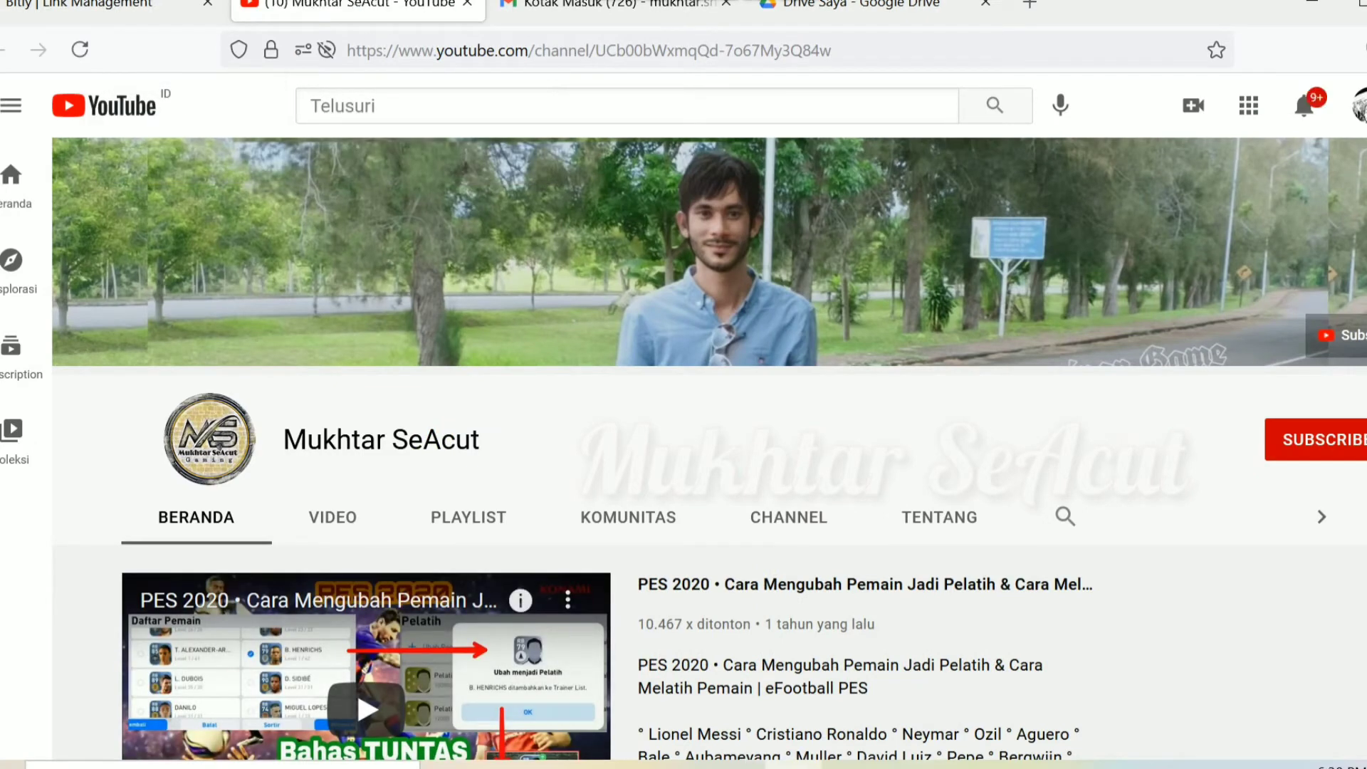
scroll(709, 448, "down", 2)
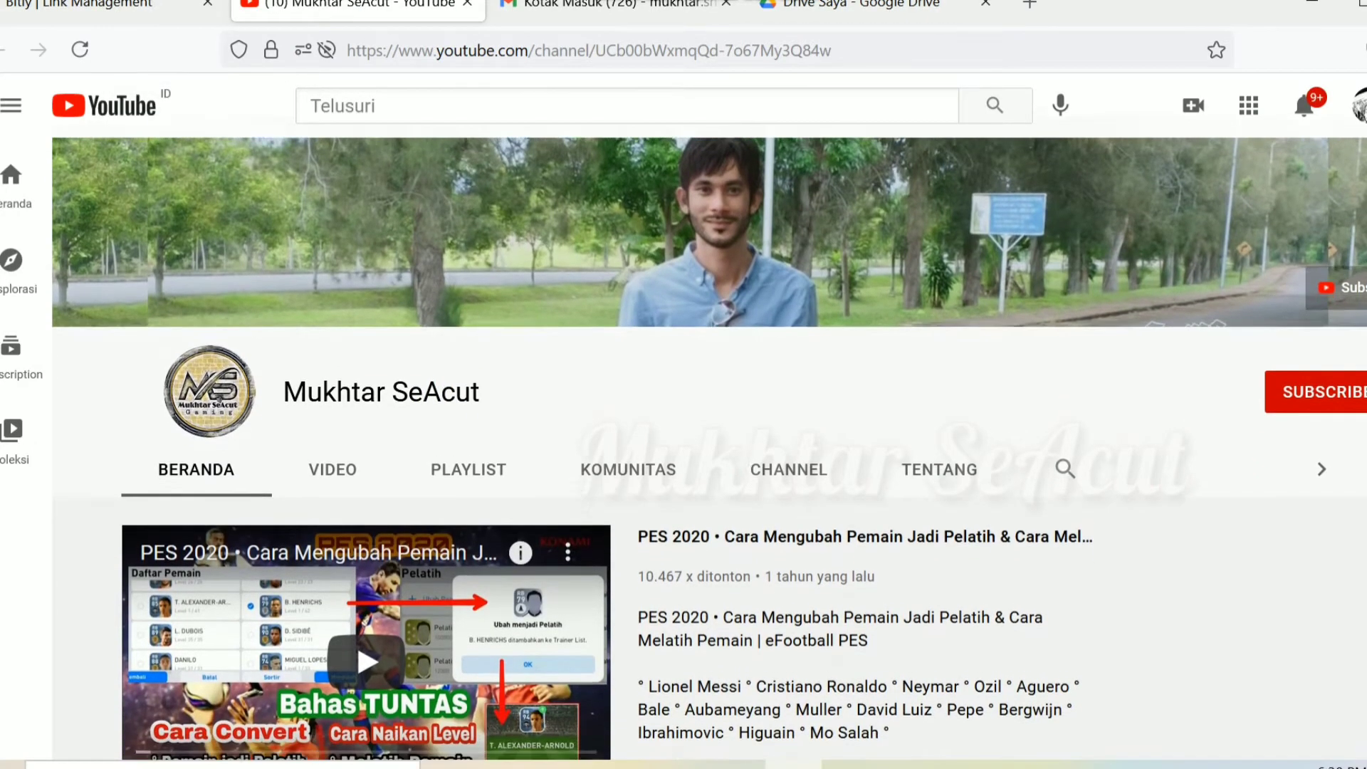
scroll(709, 448, "down", 1)
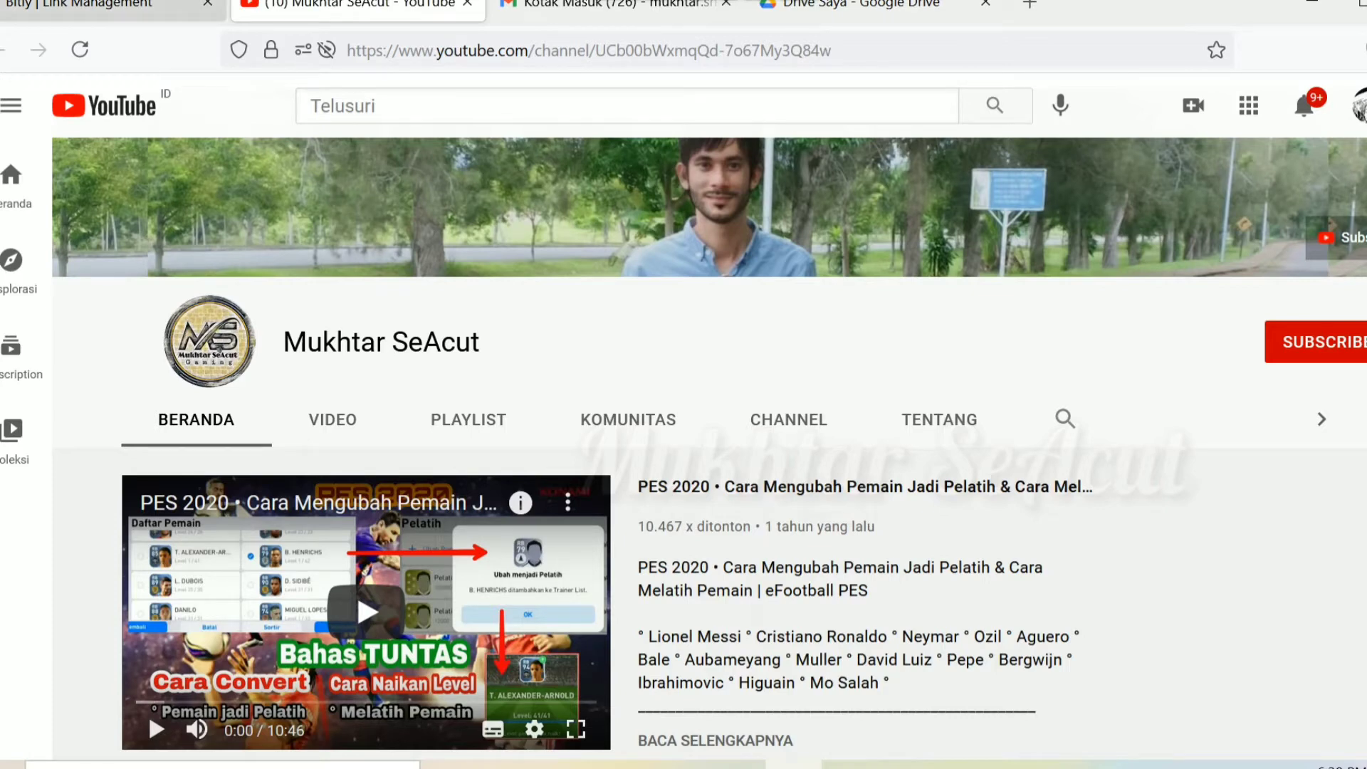
left_click(107, 6)
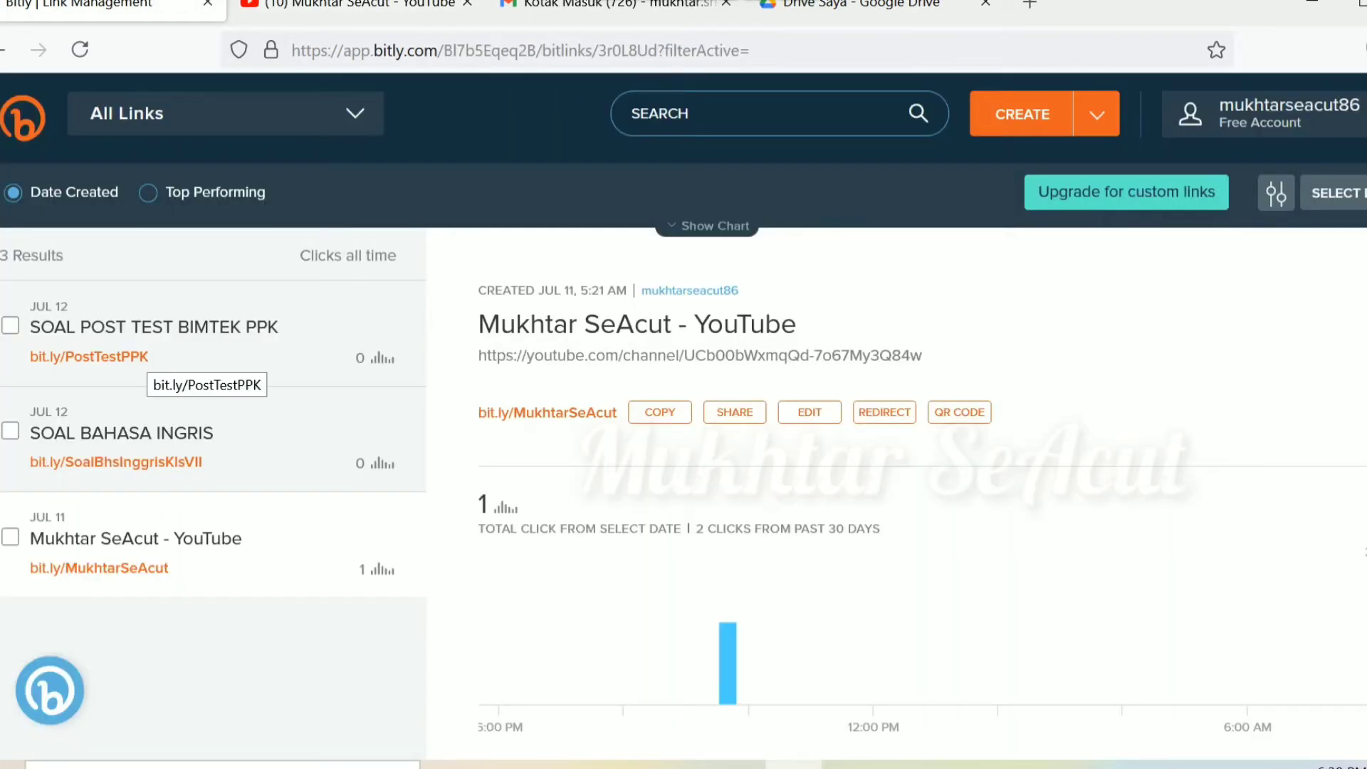
Step: View the SOAL POST TEST BIMTEK PPK link's details, start a new link, and switch to Google Drive
left_click(153, 327)
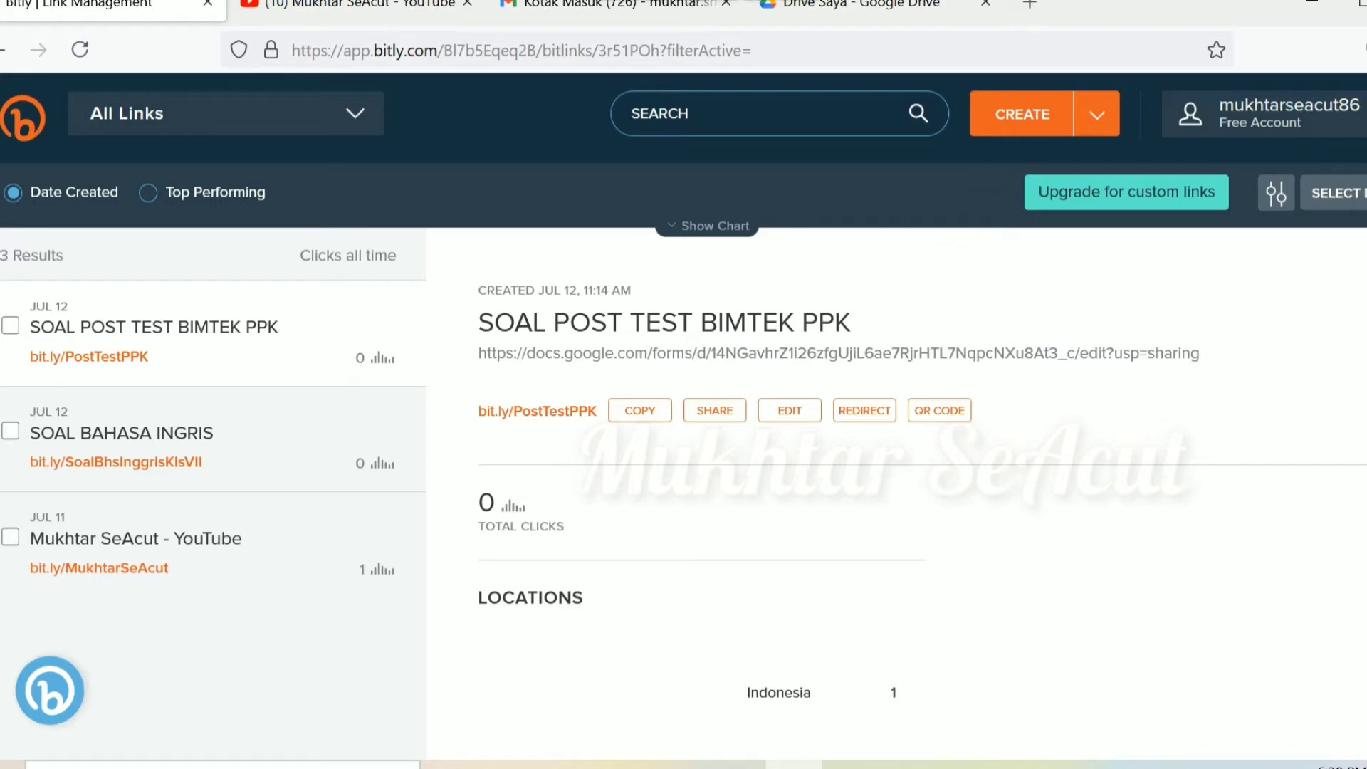
key("b")
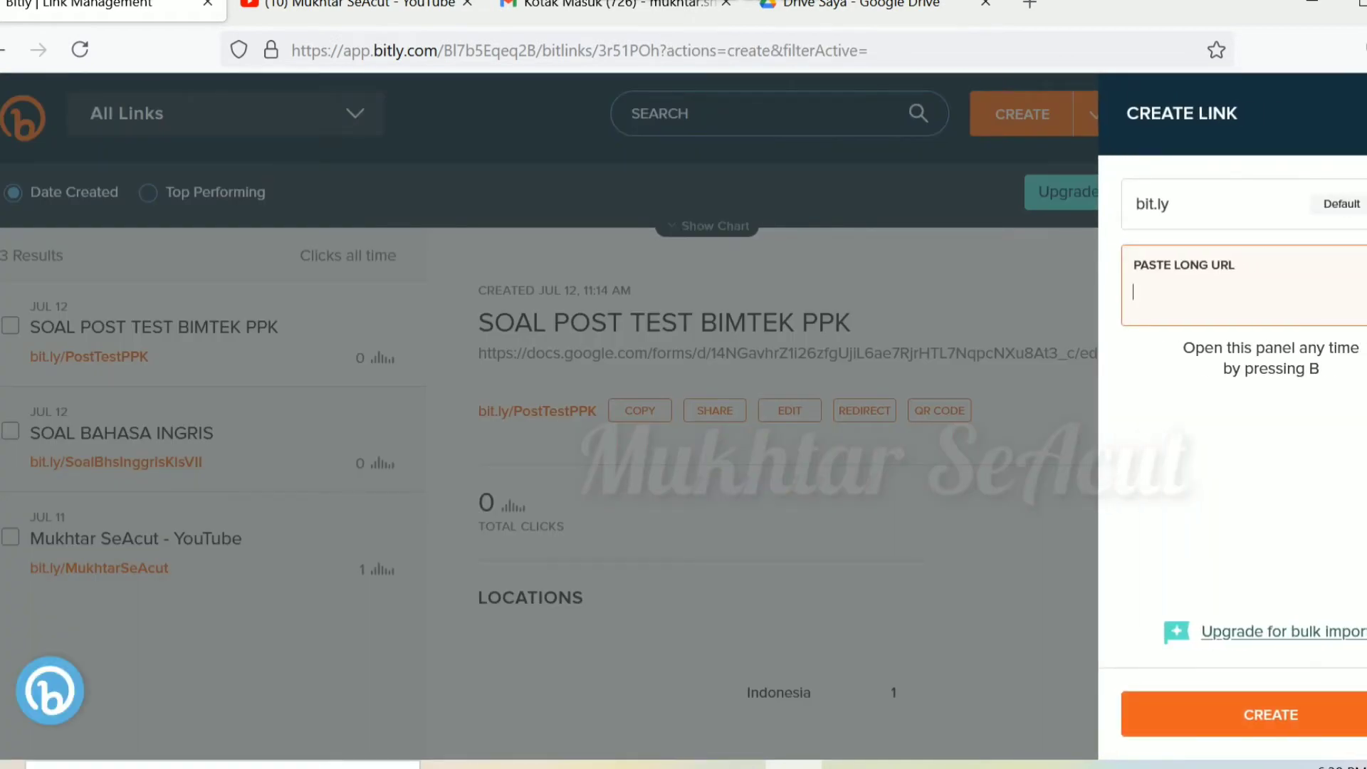
left_click(876, 4)
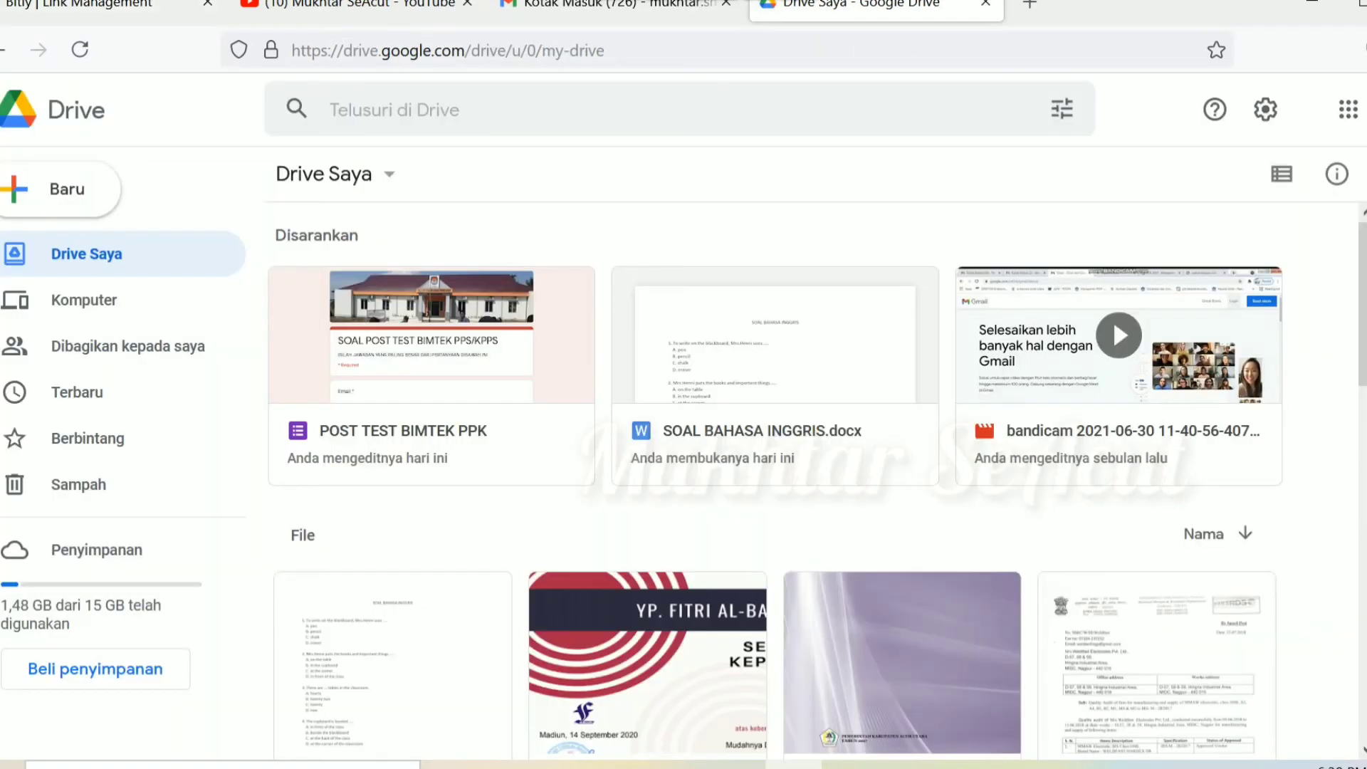
Step: Copy the POST TEST BIMTEK PPK form's sharing link again via Bagikan, then return to Bitly
right_click(459, 335)
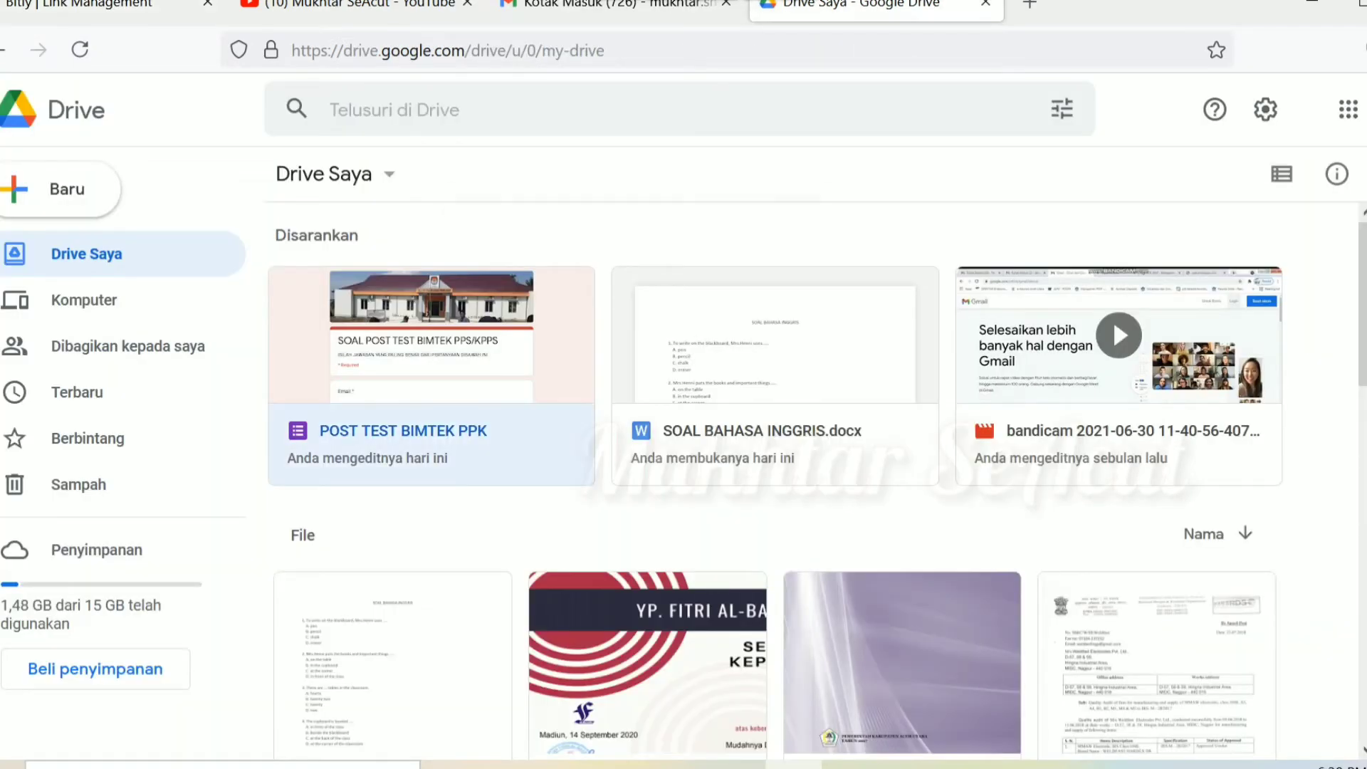
left_click(557, 312)
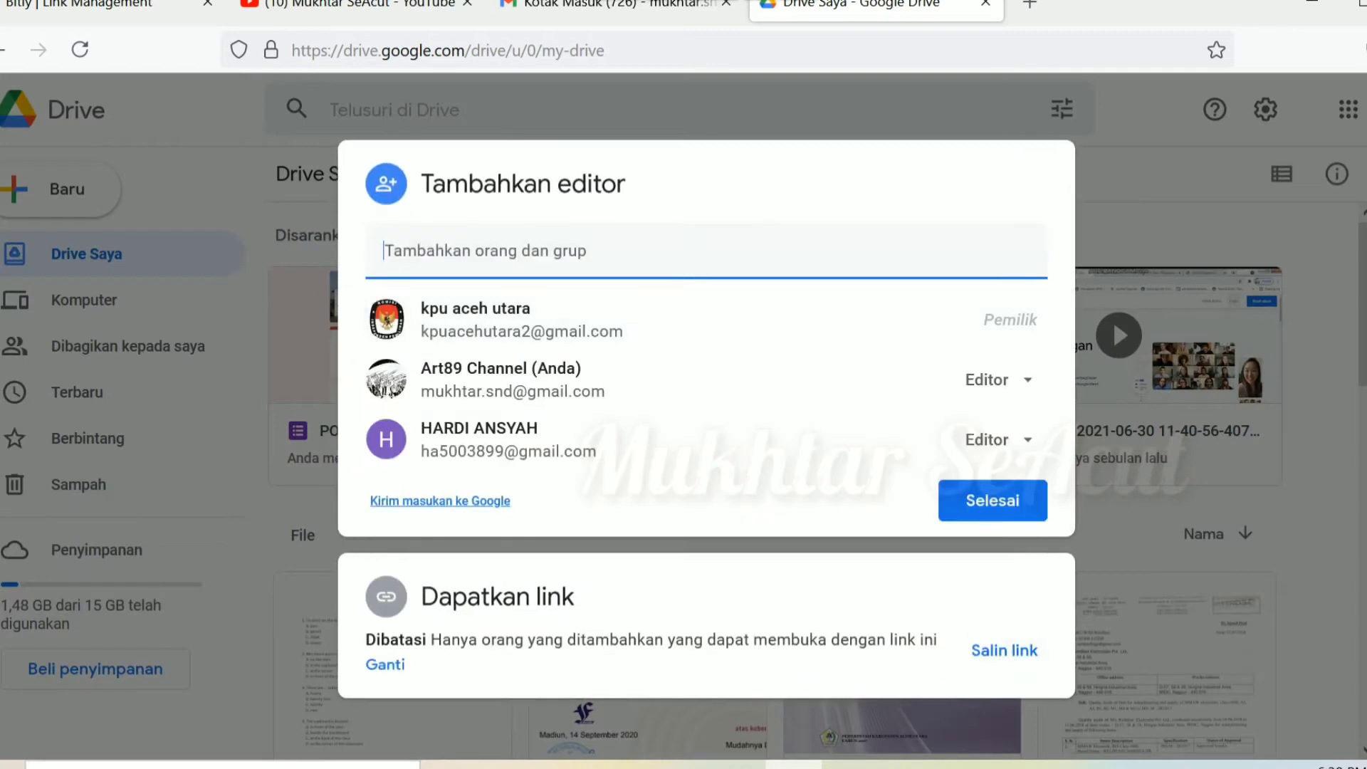
left_click(1004, 650)
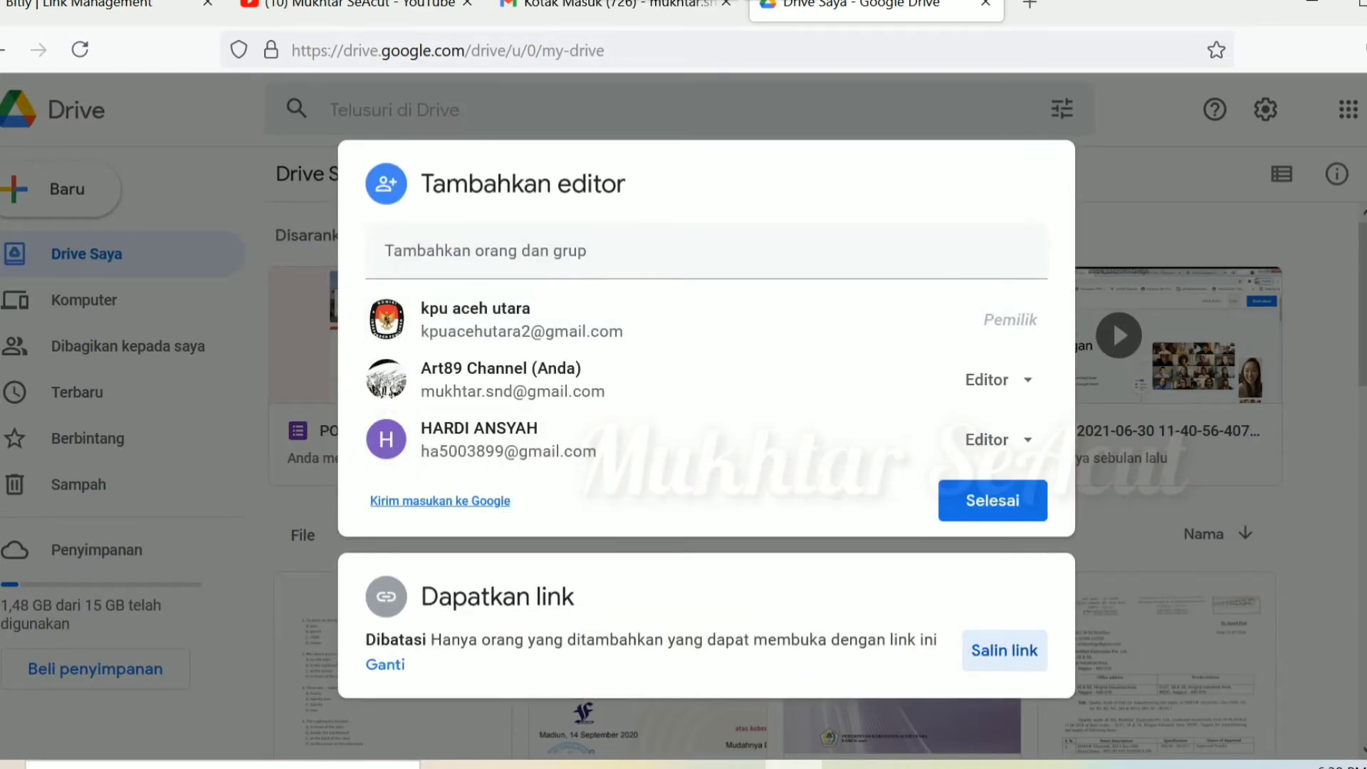
left_click(993, 500)
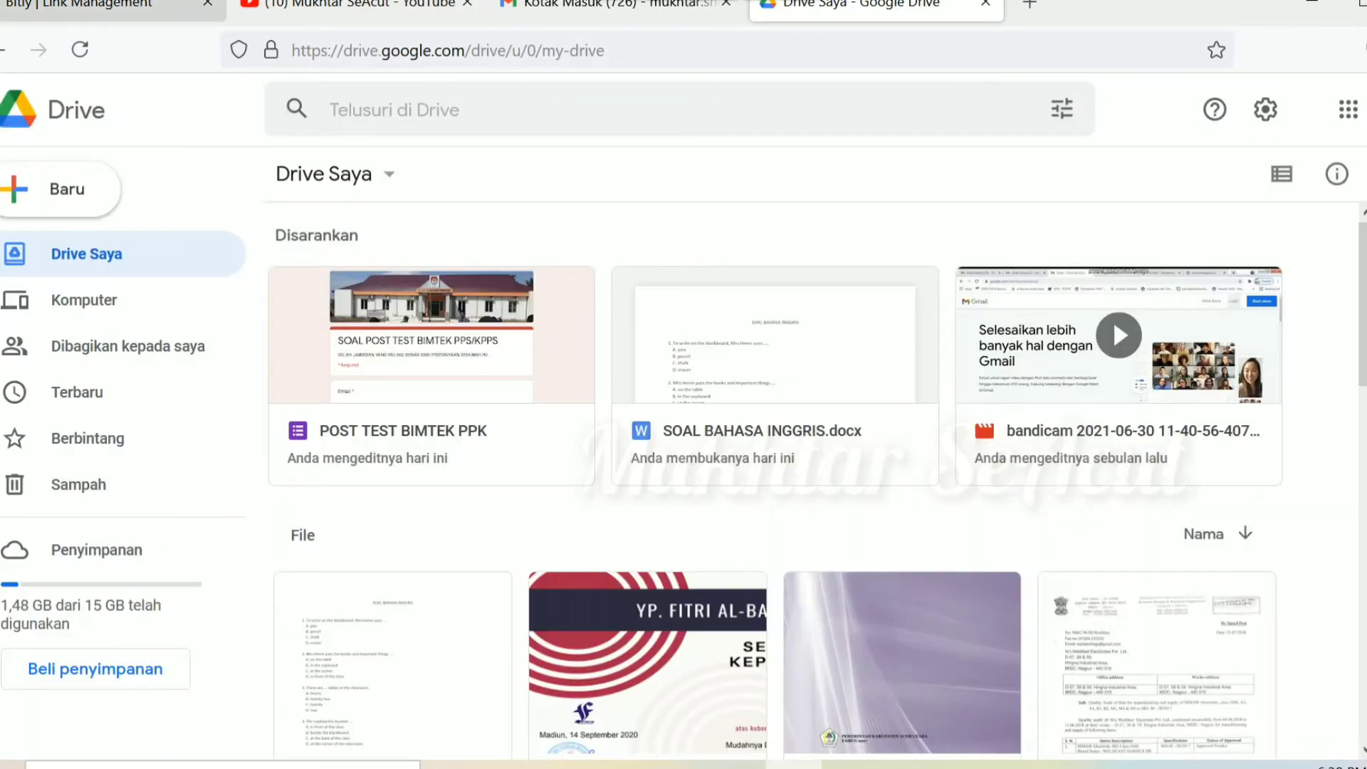
left_click(85, 6)
Step: Reopen Bitly's Create Link panel and submit the copied Google Forms URL to be shortened
key("Escape")
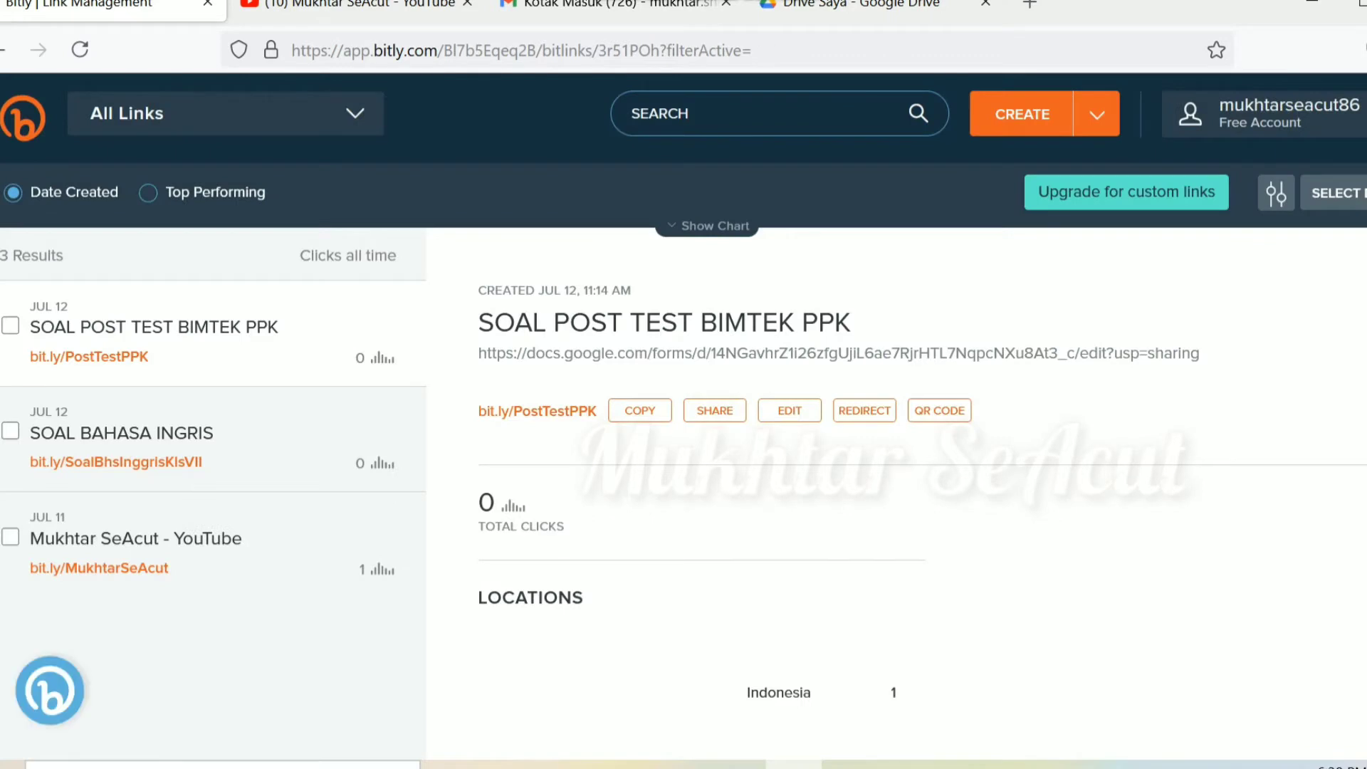
key("b")
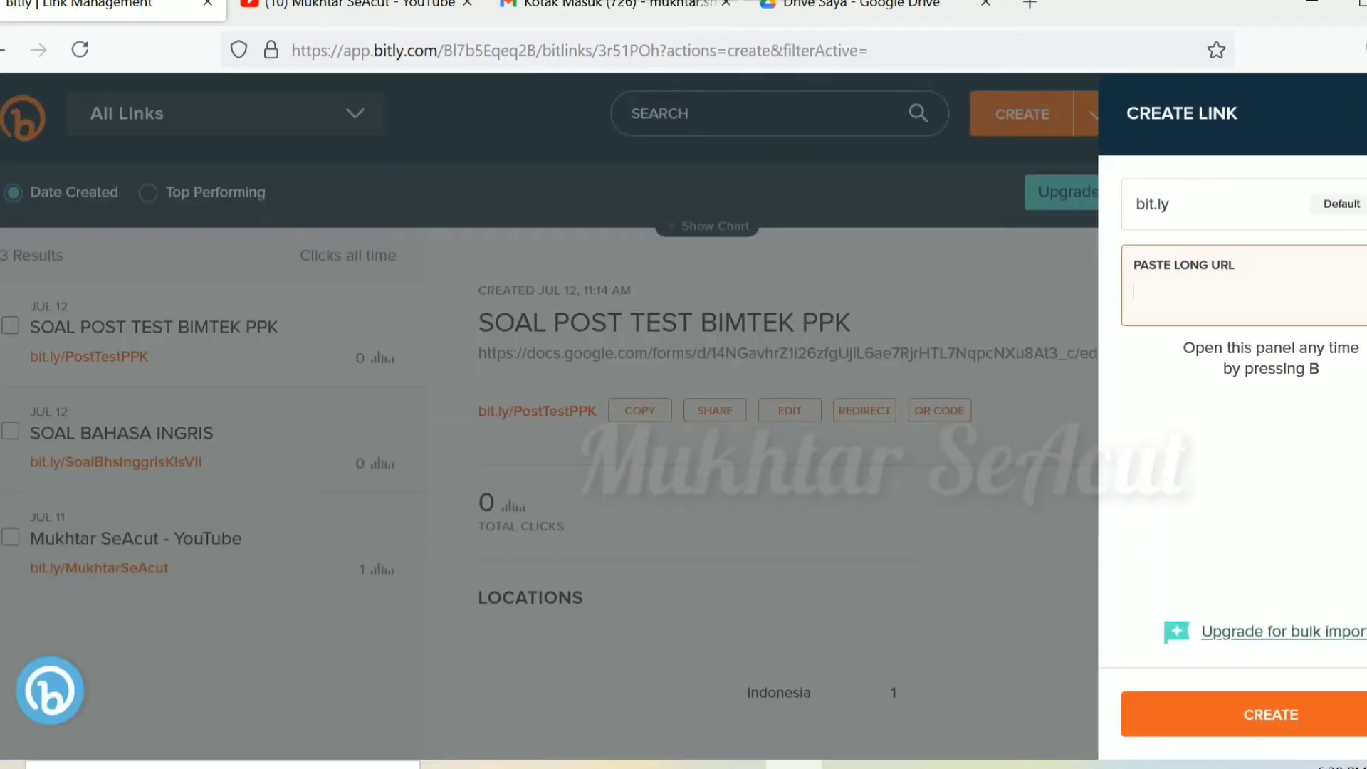
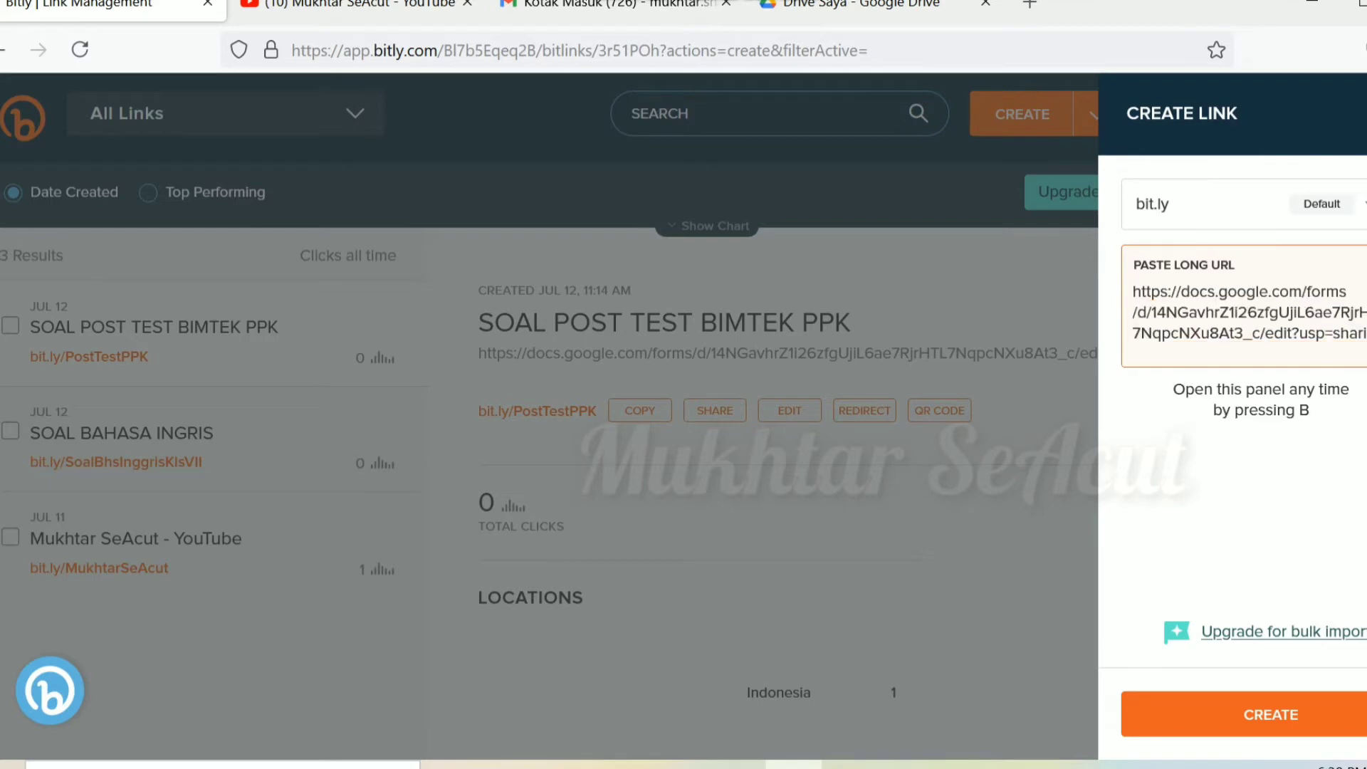
key("Return")
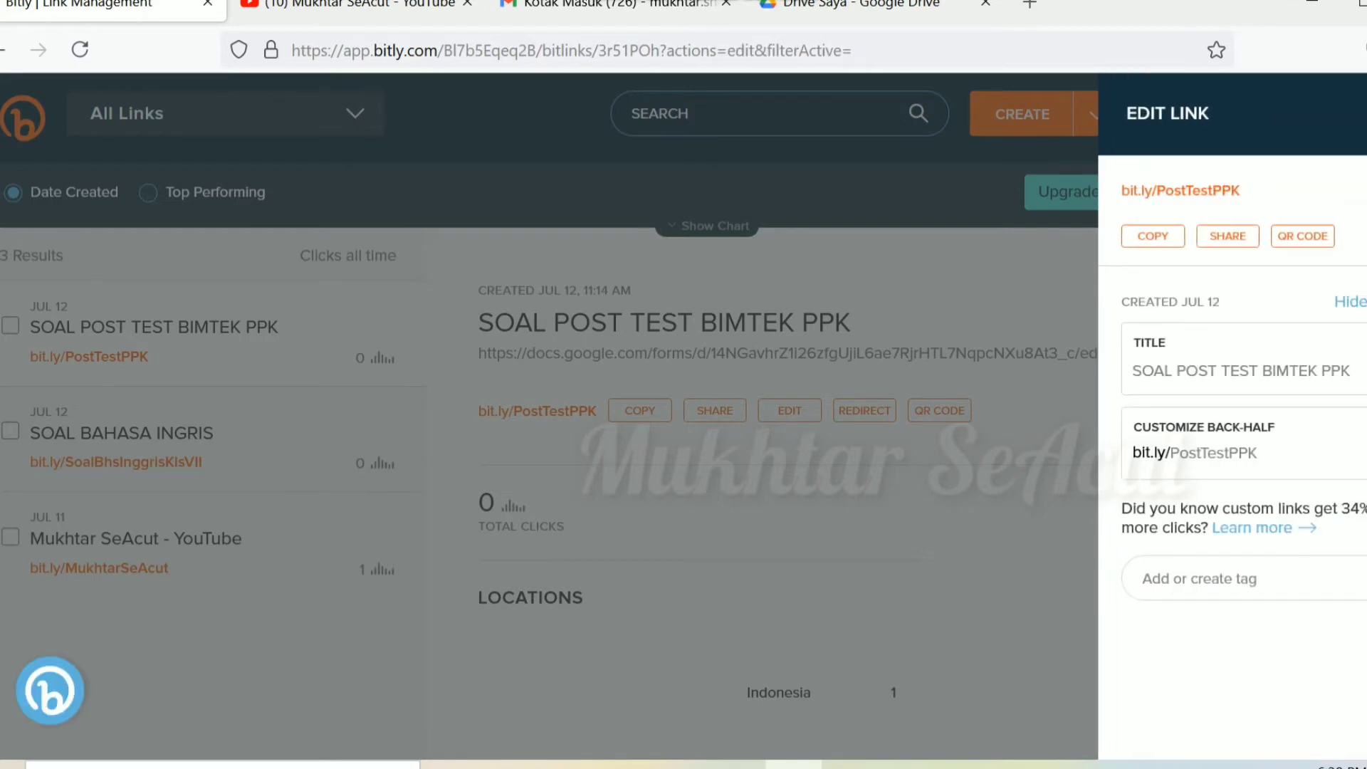
left_click(1258, 453)
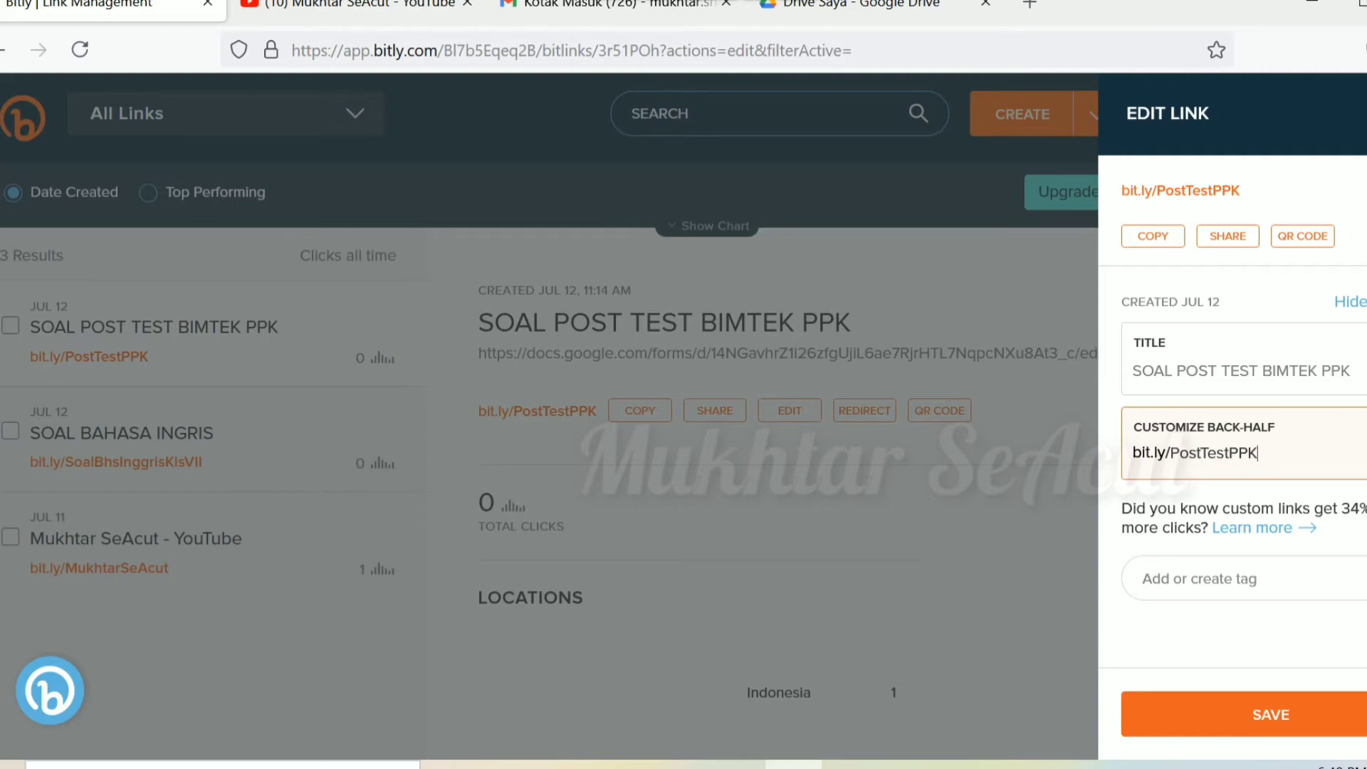
key("shift+Right")
left_click(1258, 452)
key("Return")
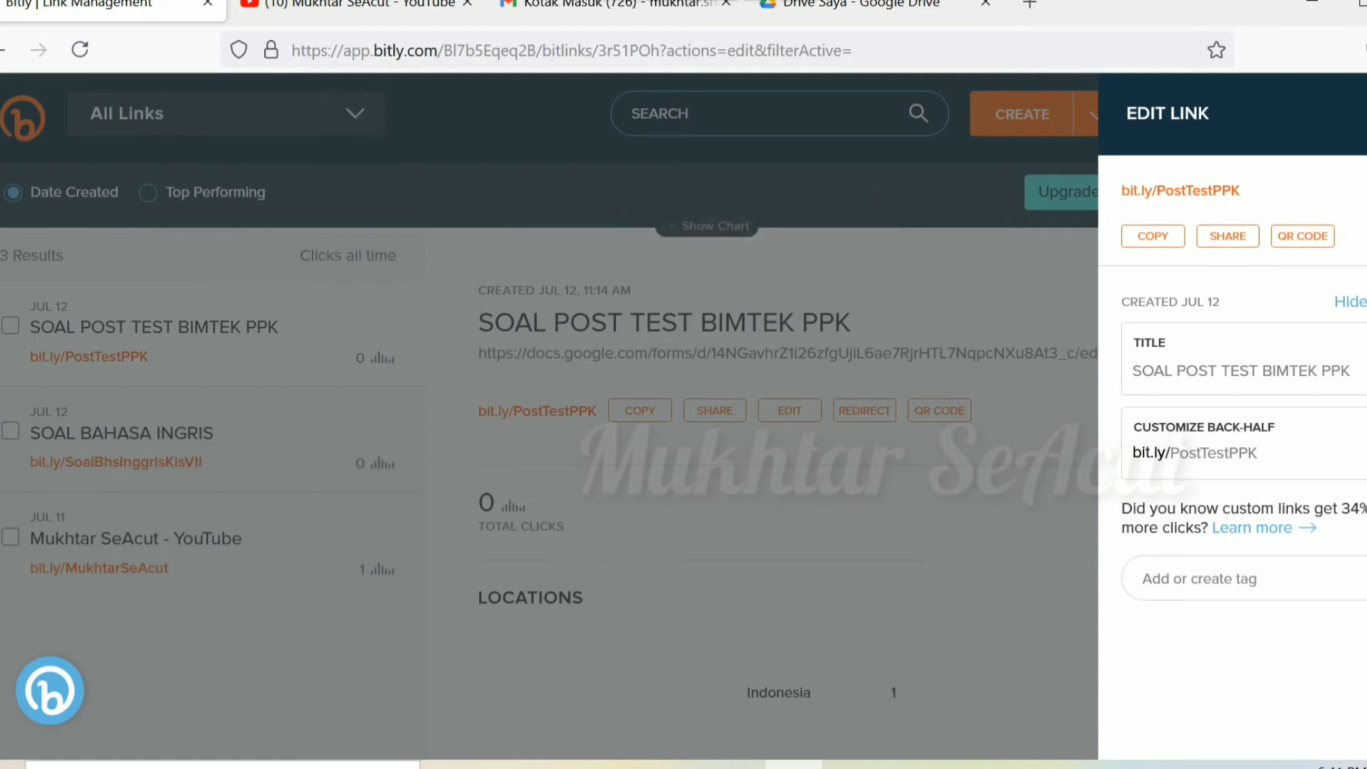
key("Escape")
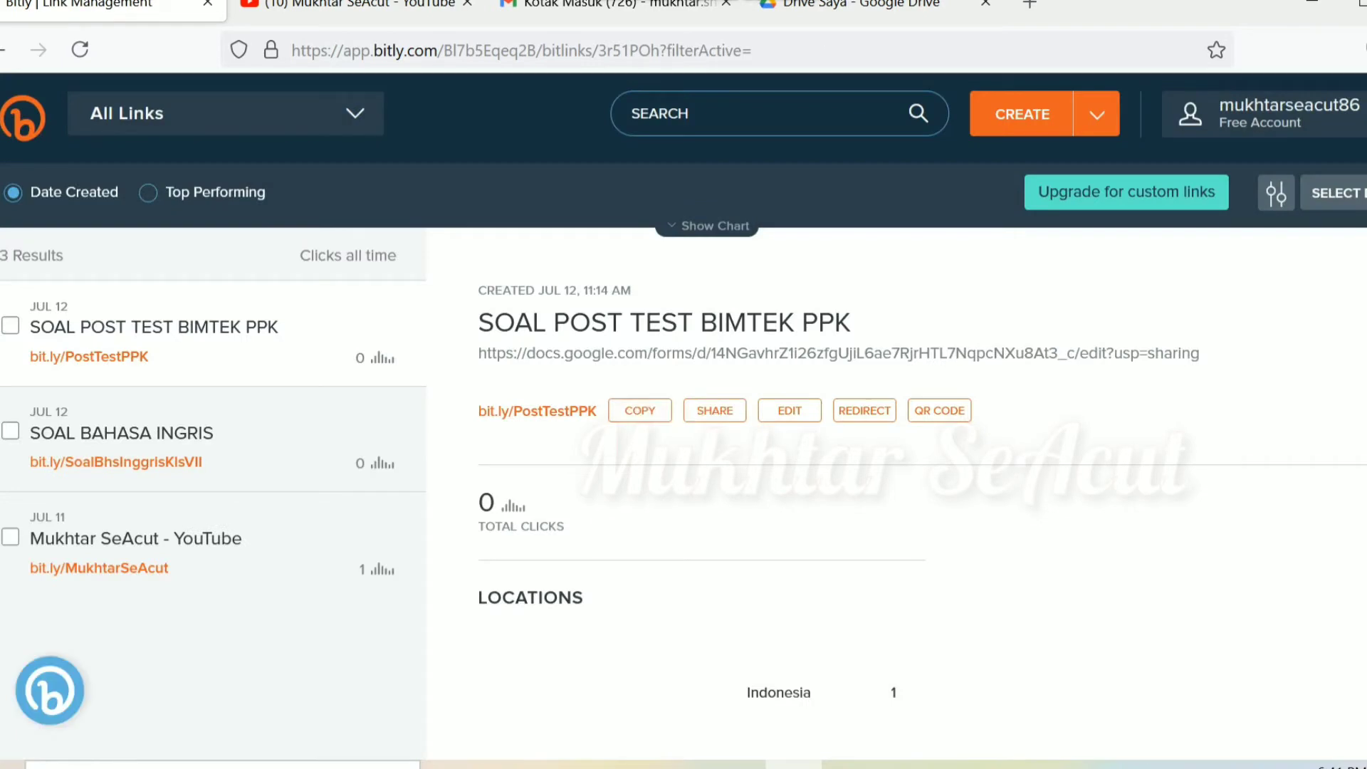
left_click_drag(478, 353, 1200, 353)
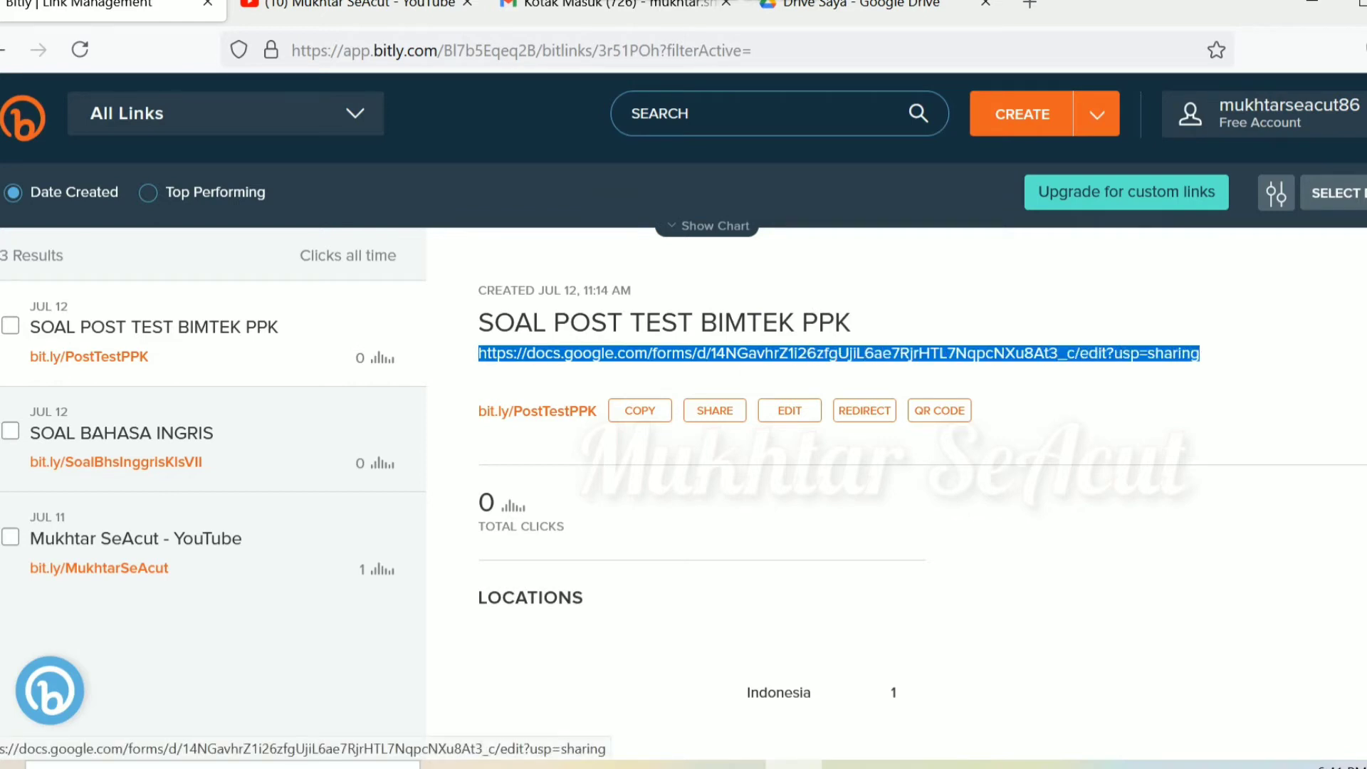
left_click(1201, 377)
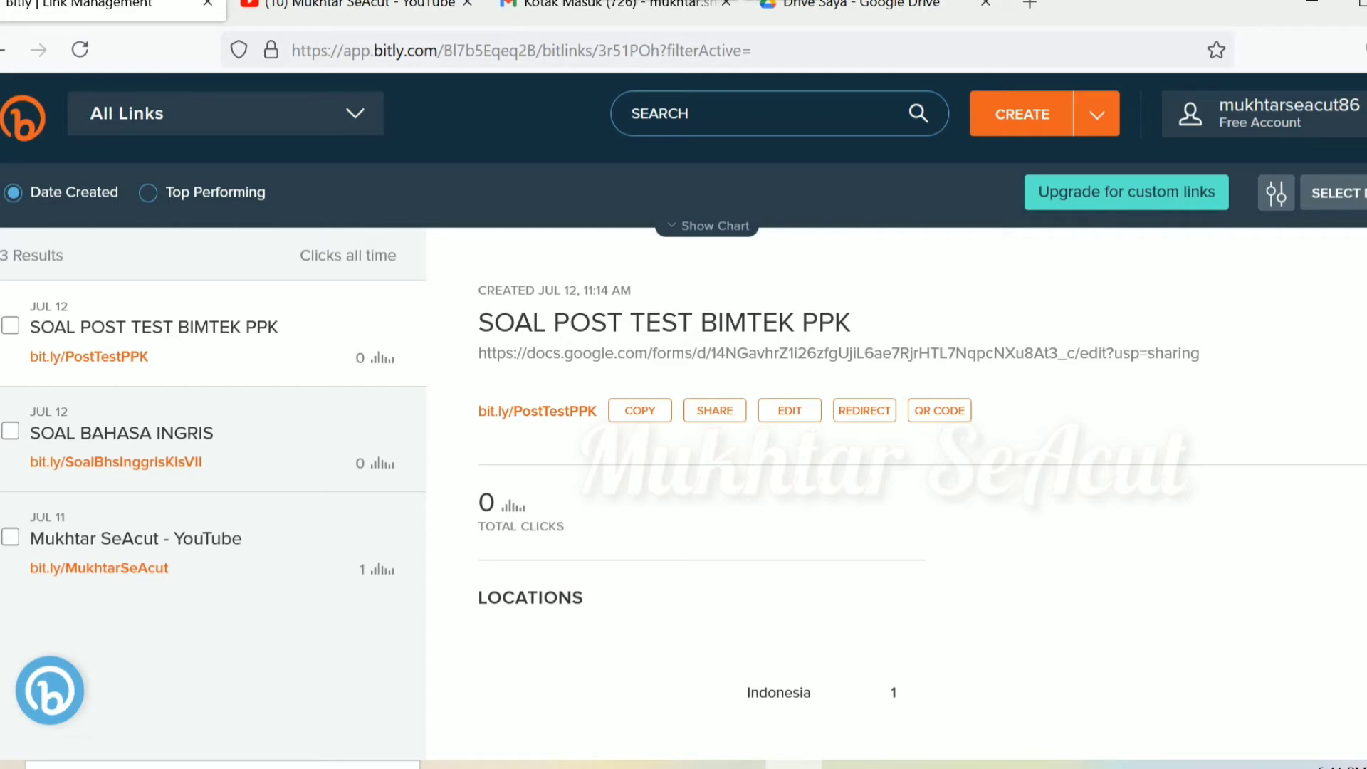
left_click_drag(479, 411, 596, 411)
key("ctrl+c")
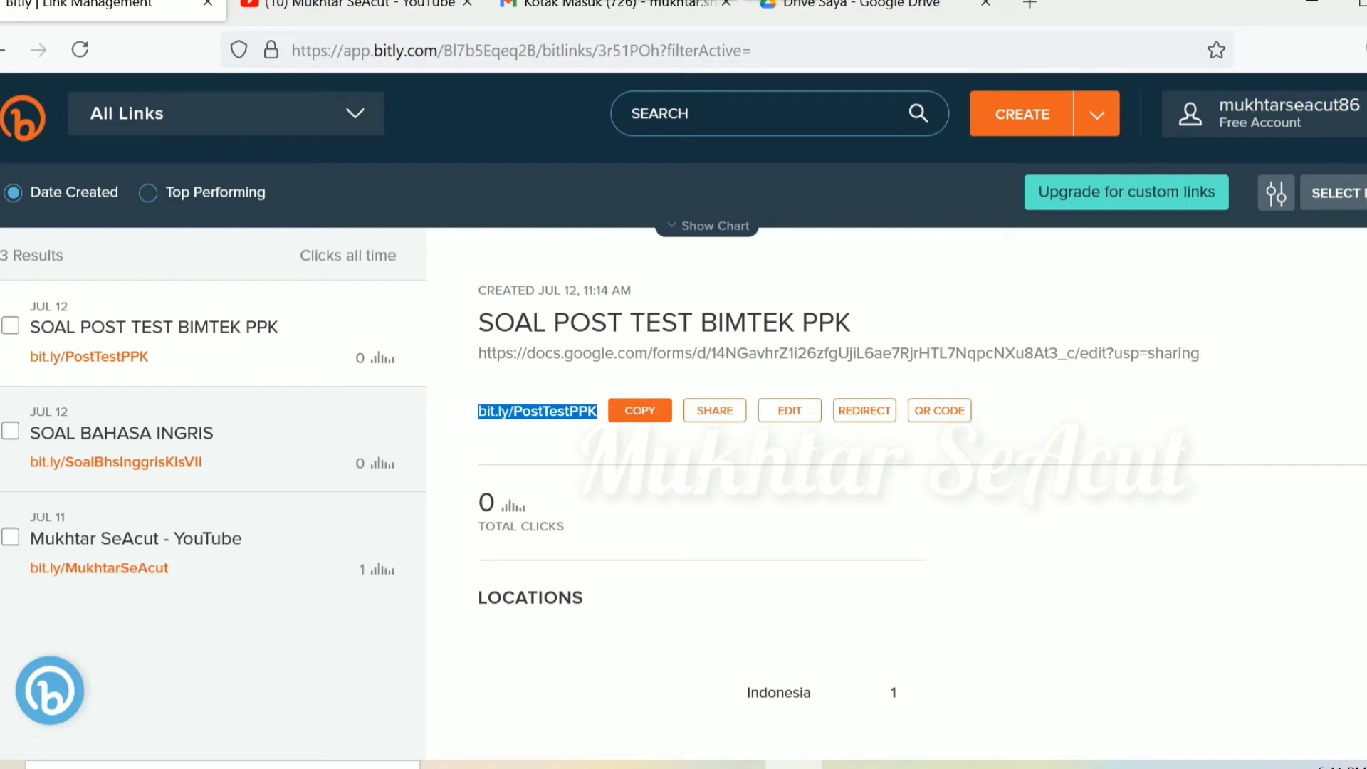
left_click(640, 410)
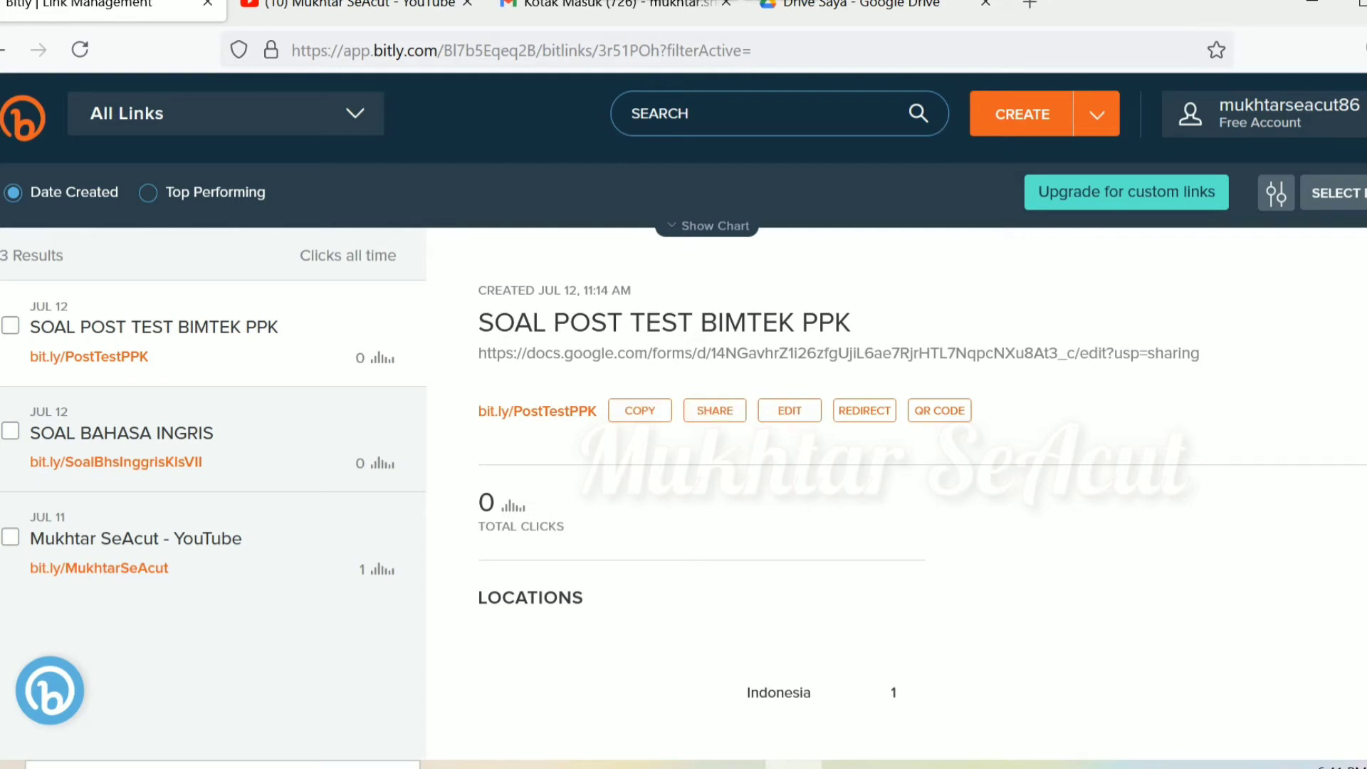
left_click(1030, 6)
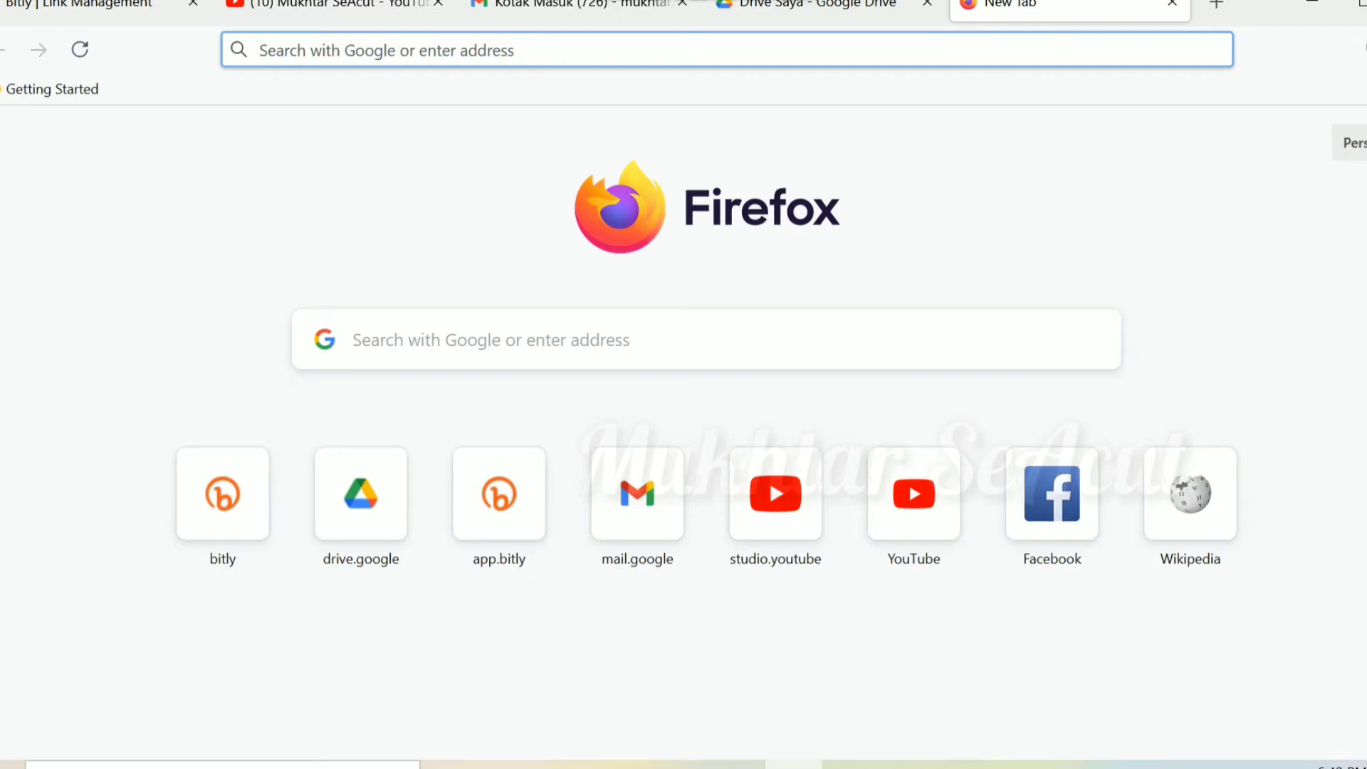
key("ctrl+v")
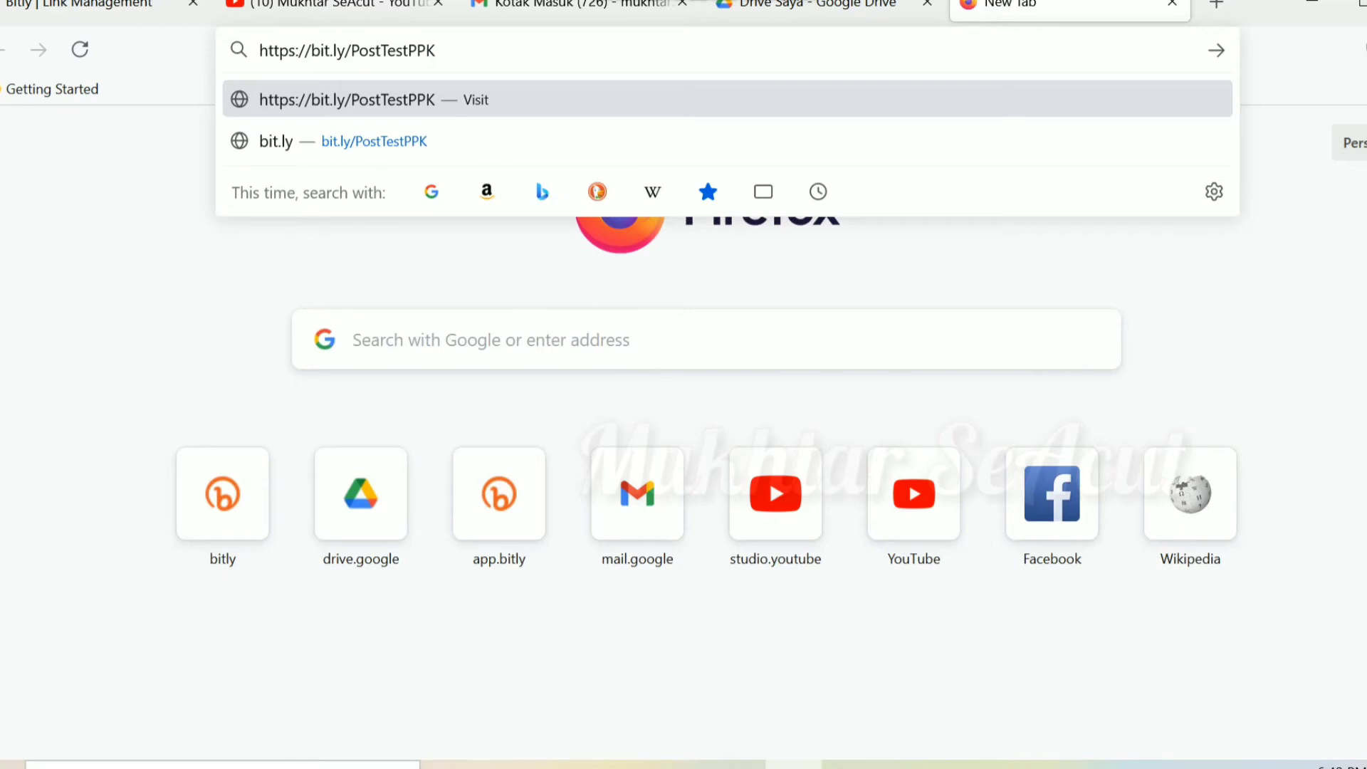
key("Return")
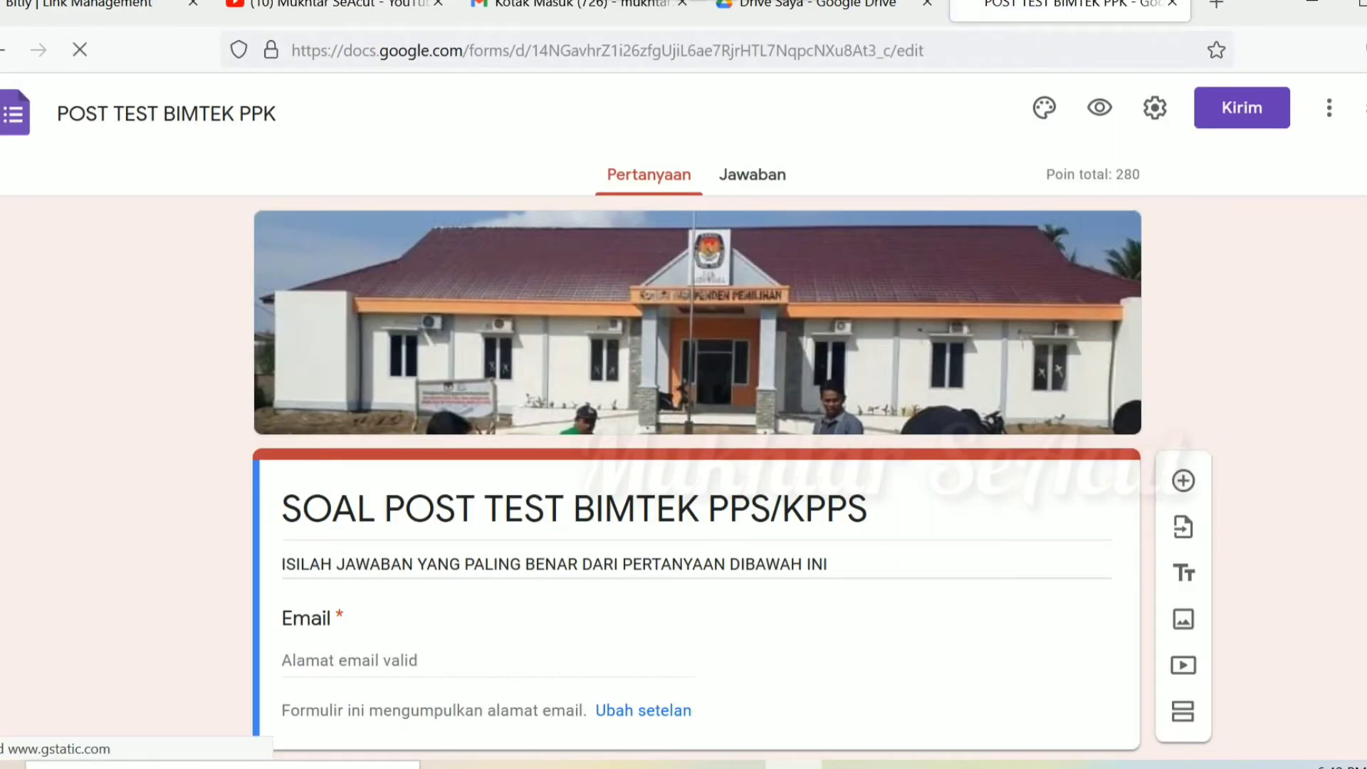
Step: In question 1's answer key, mark option a as correct and unmark option c
scroll(683, 417, "down", 5)
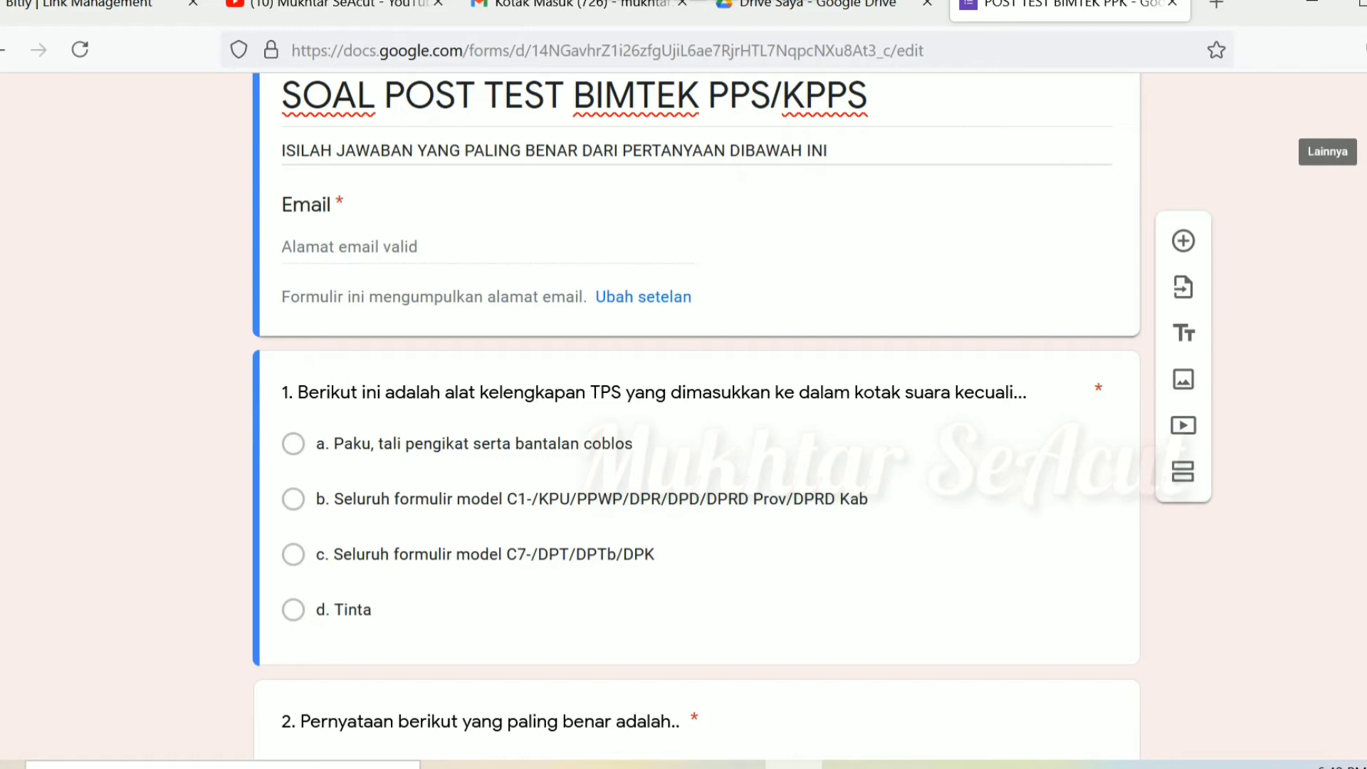
scroll(696, 427, "down", 3)
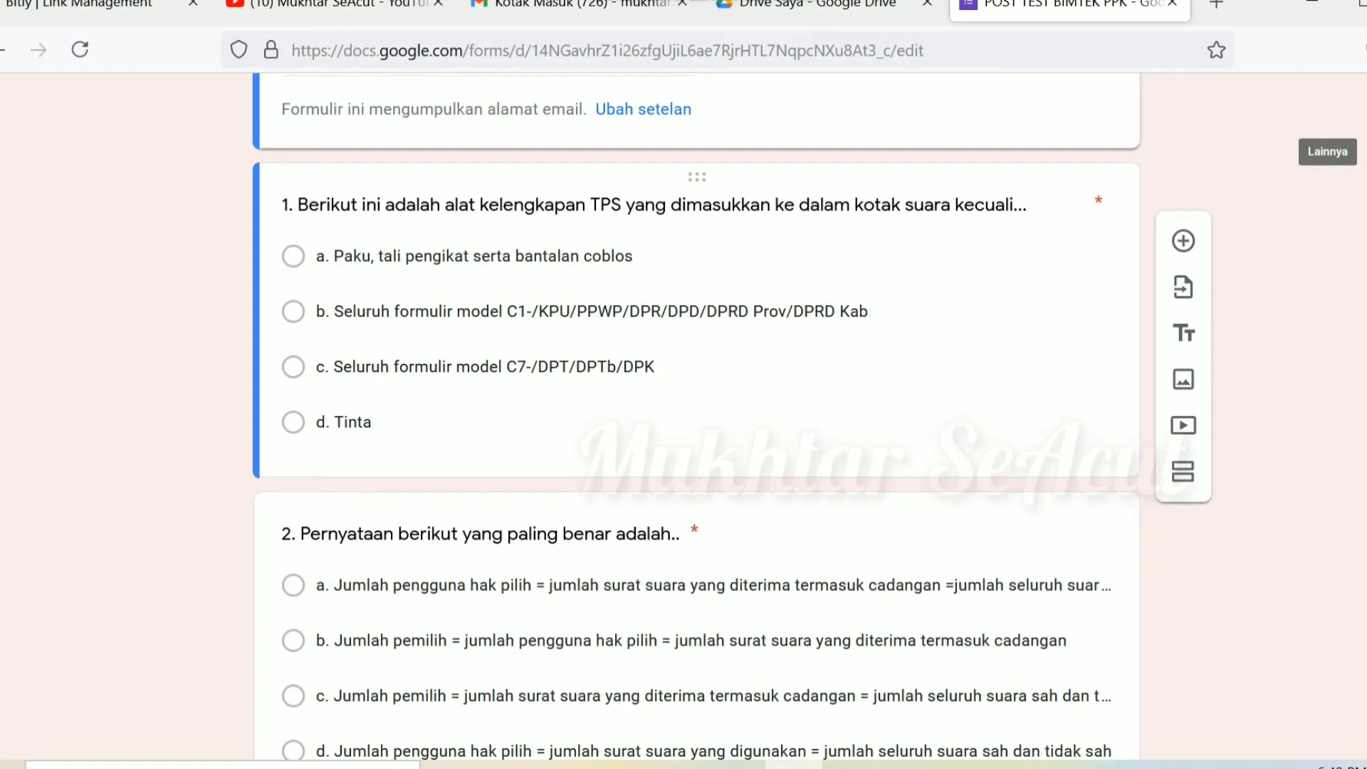
left_click(474, 255)
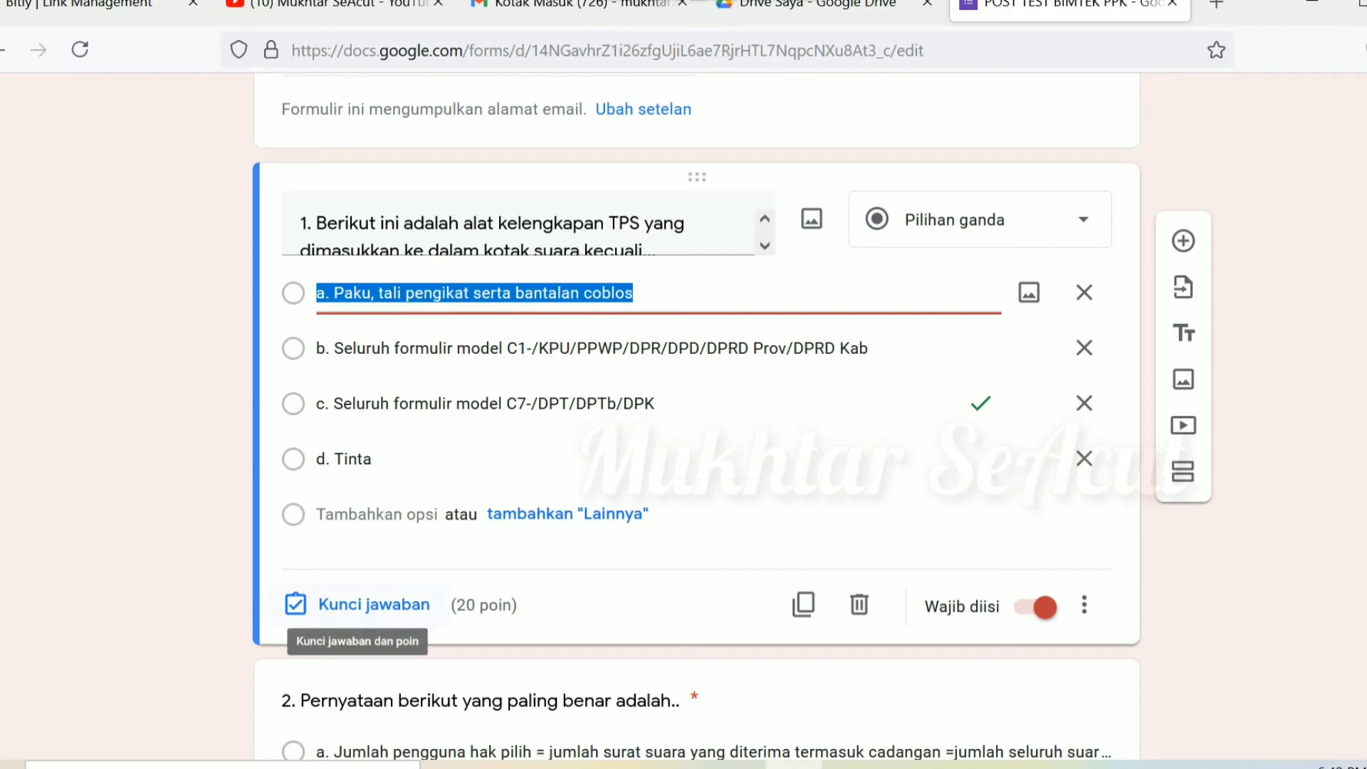
left_click(373, 604)
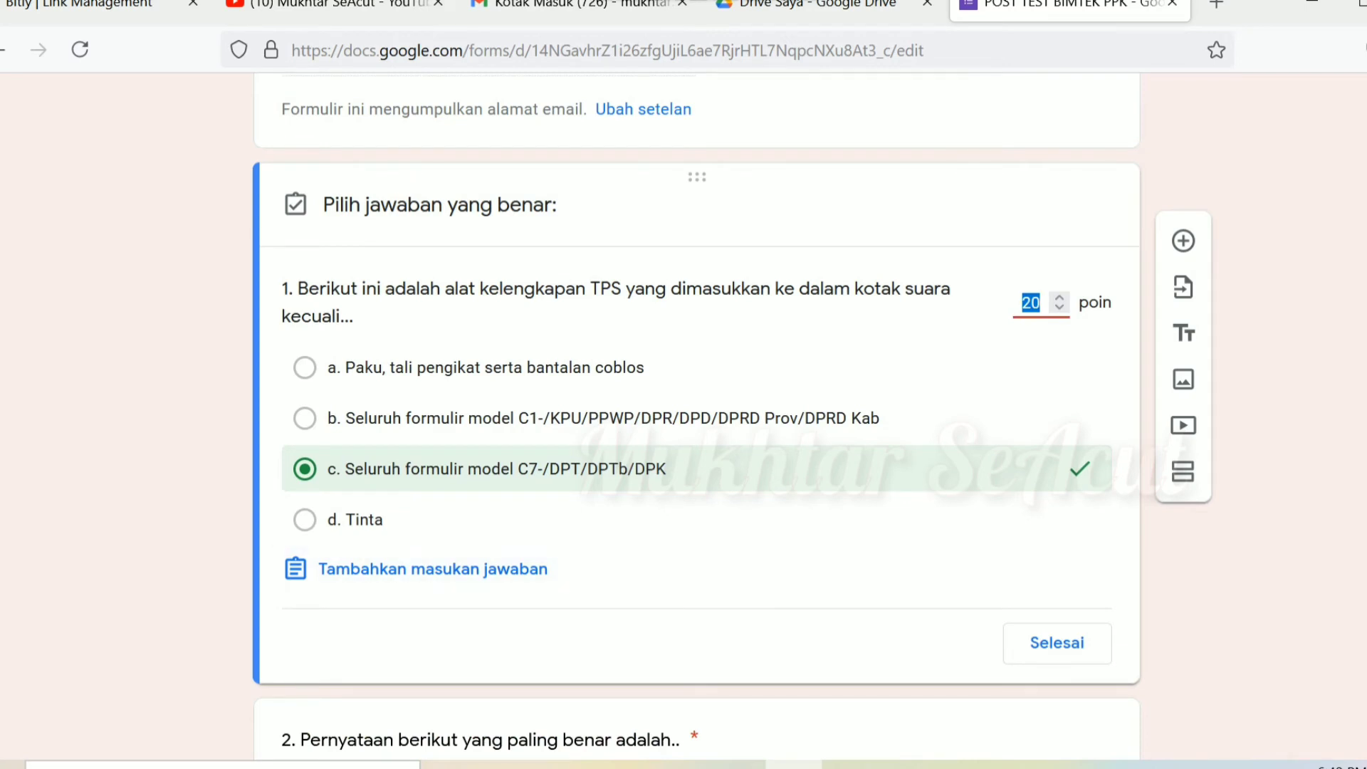
left_click(305, 368)
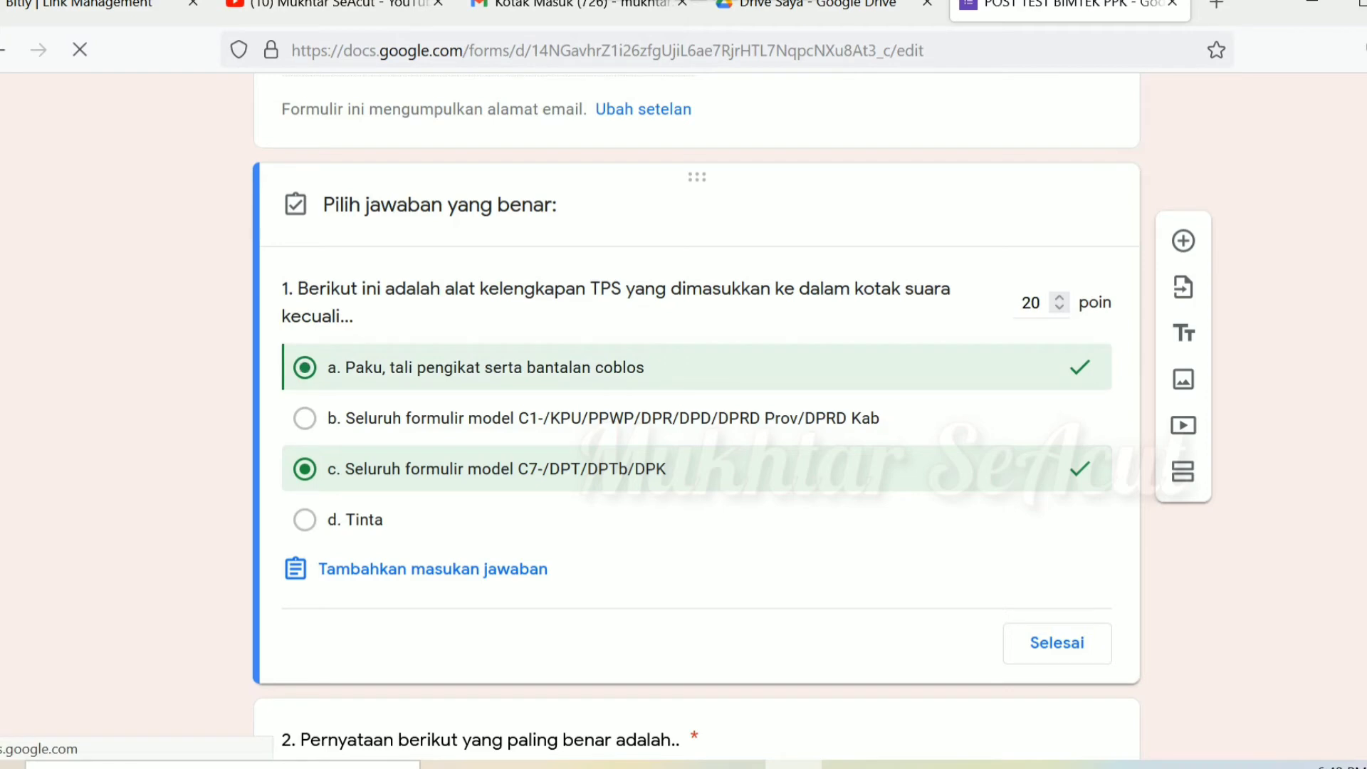
left_click(305, 469)
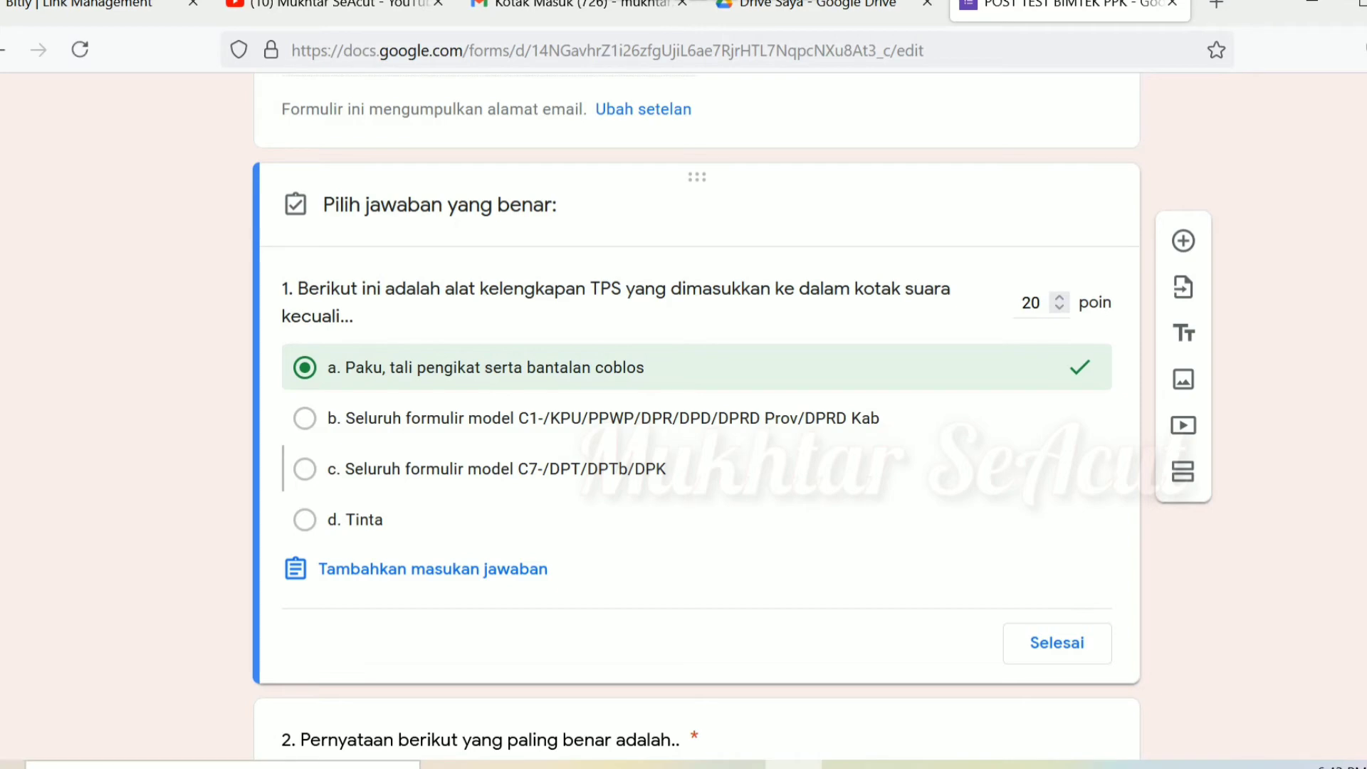
scroll(696, 416, "down", 6)
scroll(697, 416, "up", 14)
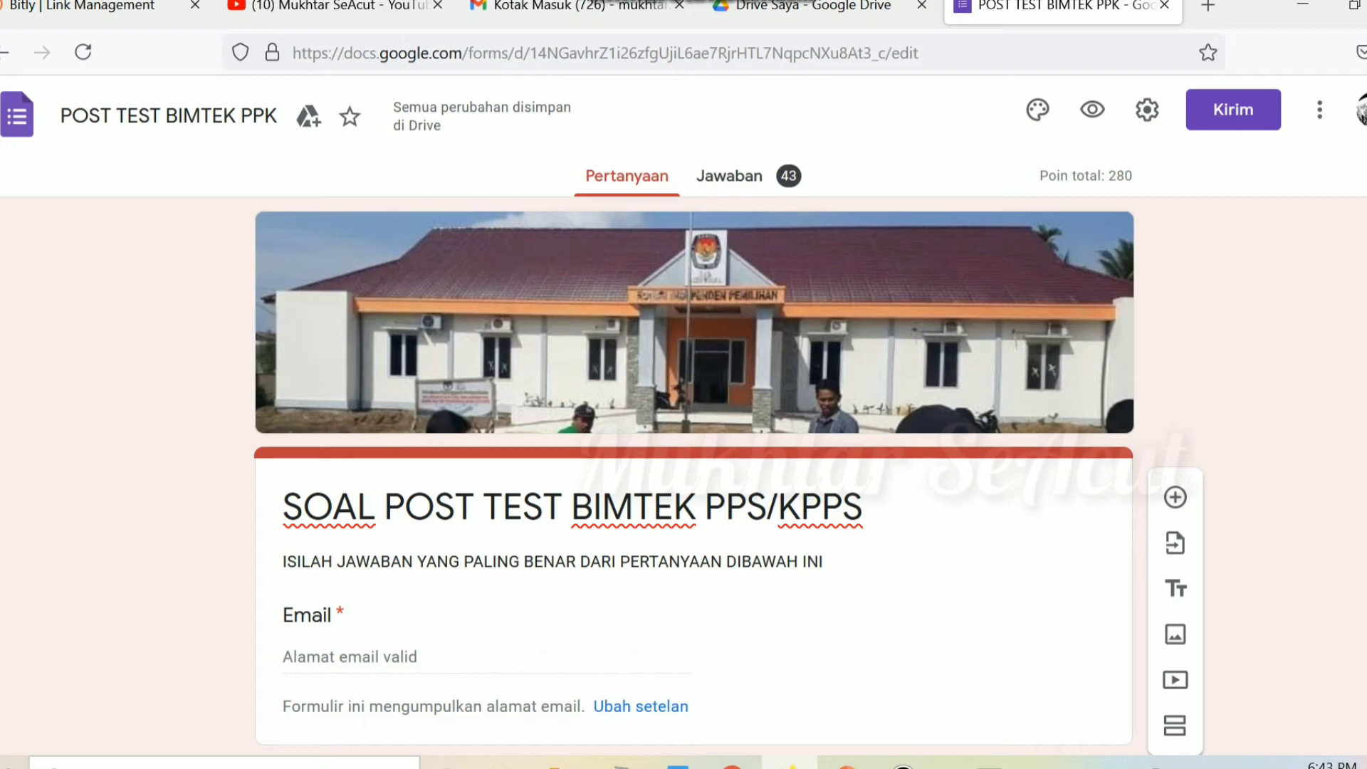
scroll(694, 413, "down", 6)
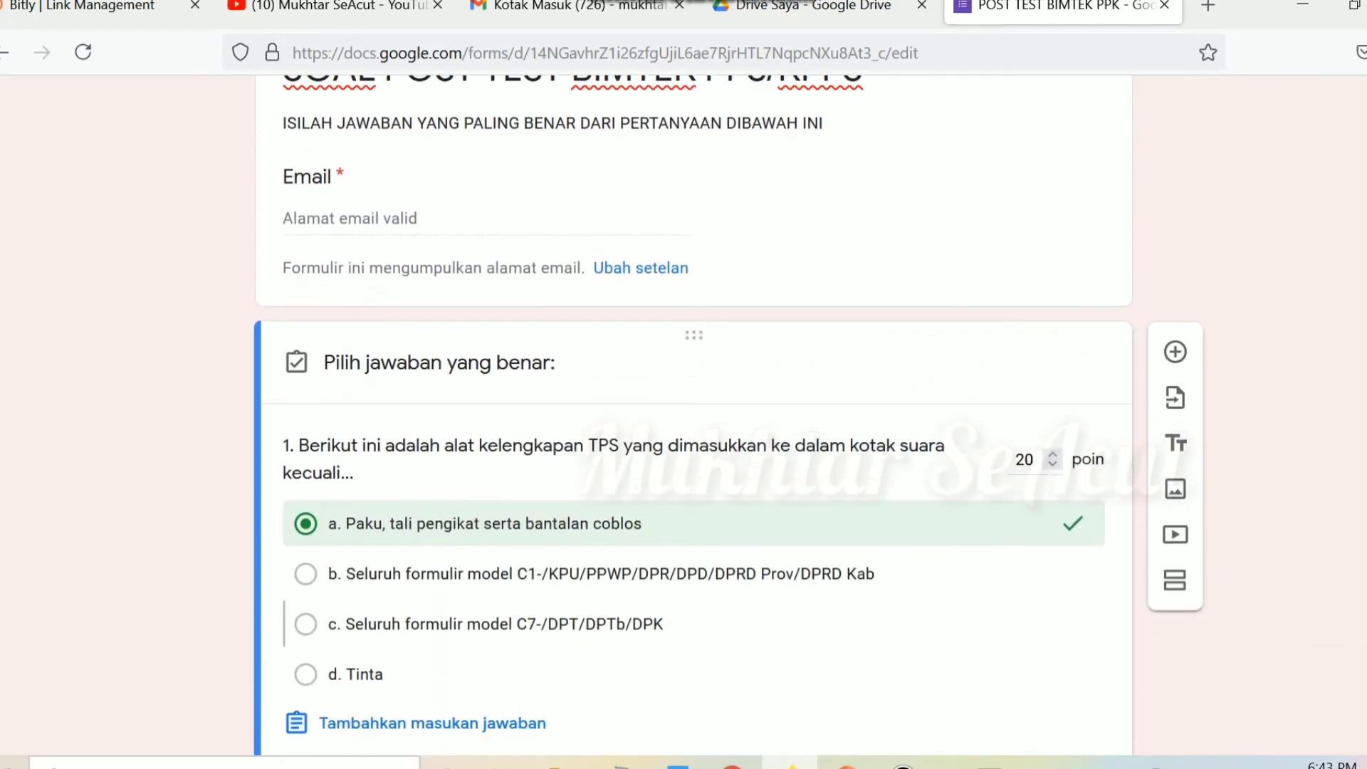
scroll(694, 413, "down", 6)
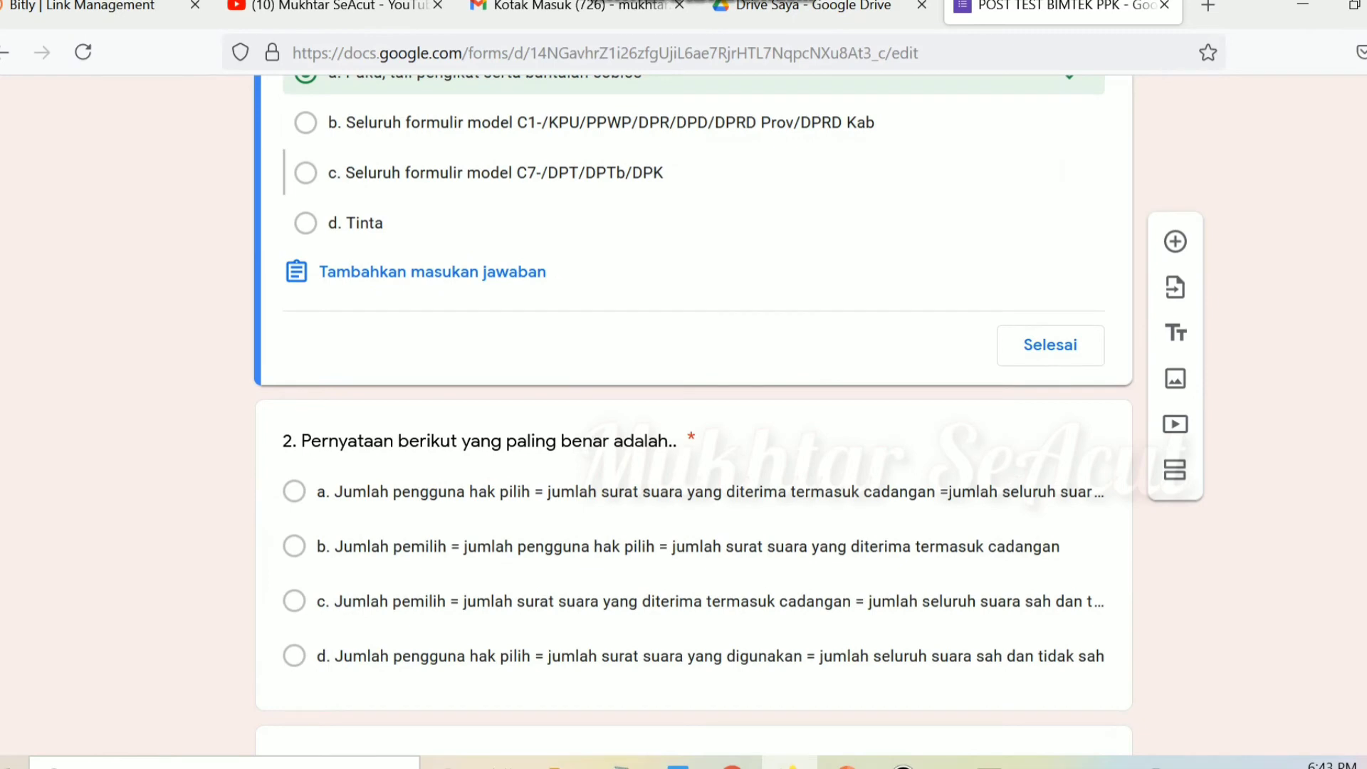
scroll(694, 413, "down", 8)
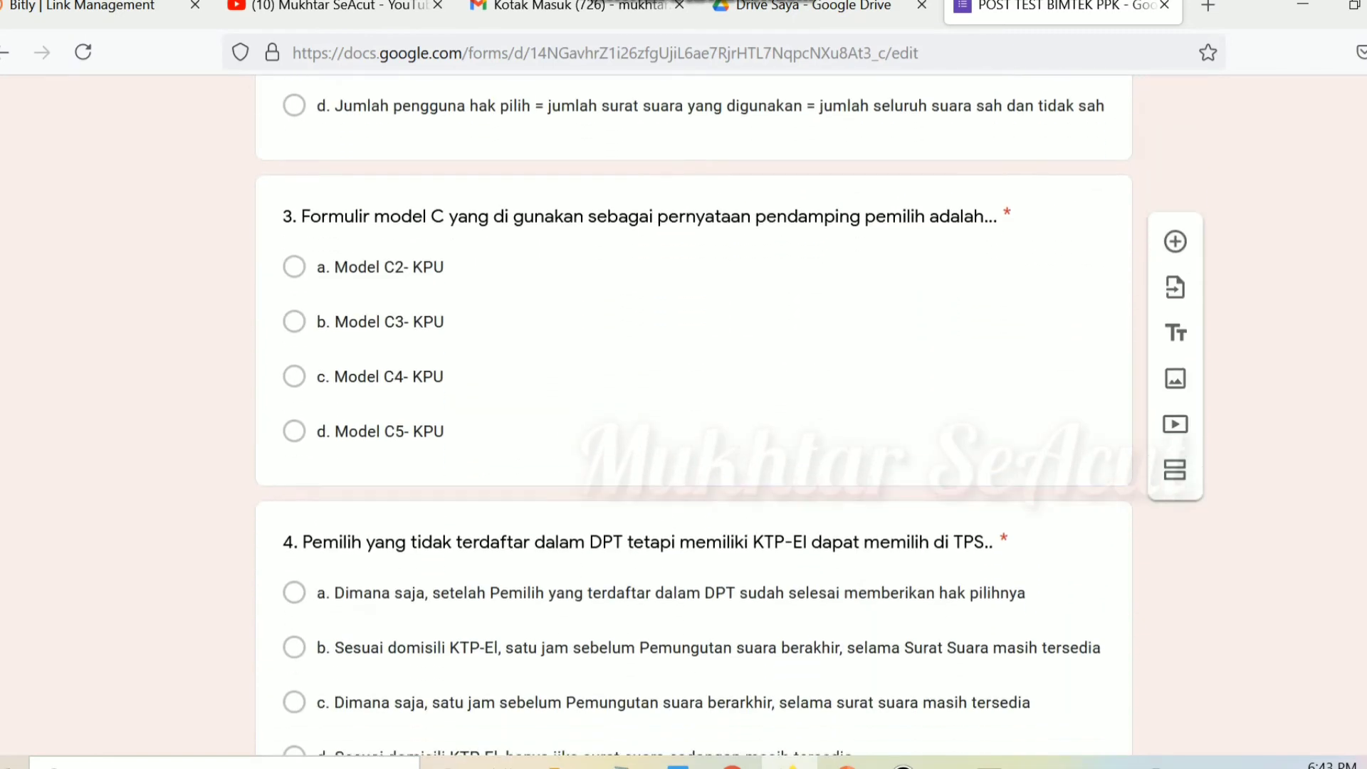
scroll(694, 413, "down", 6)
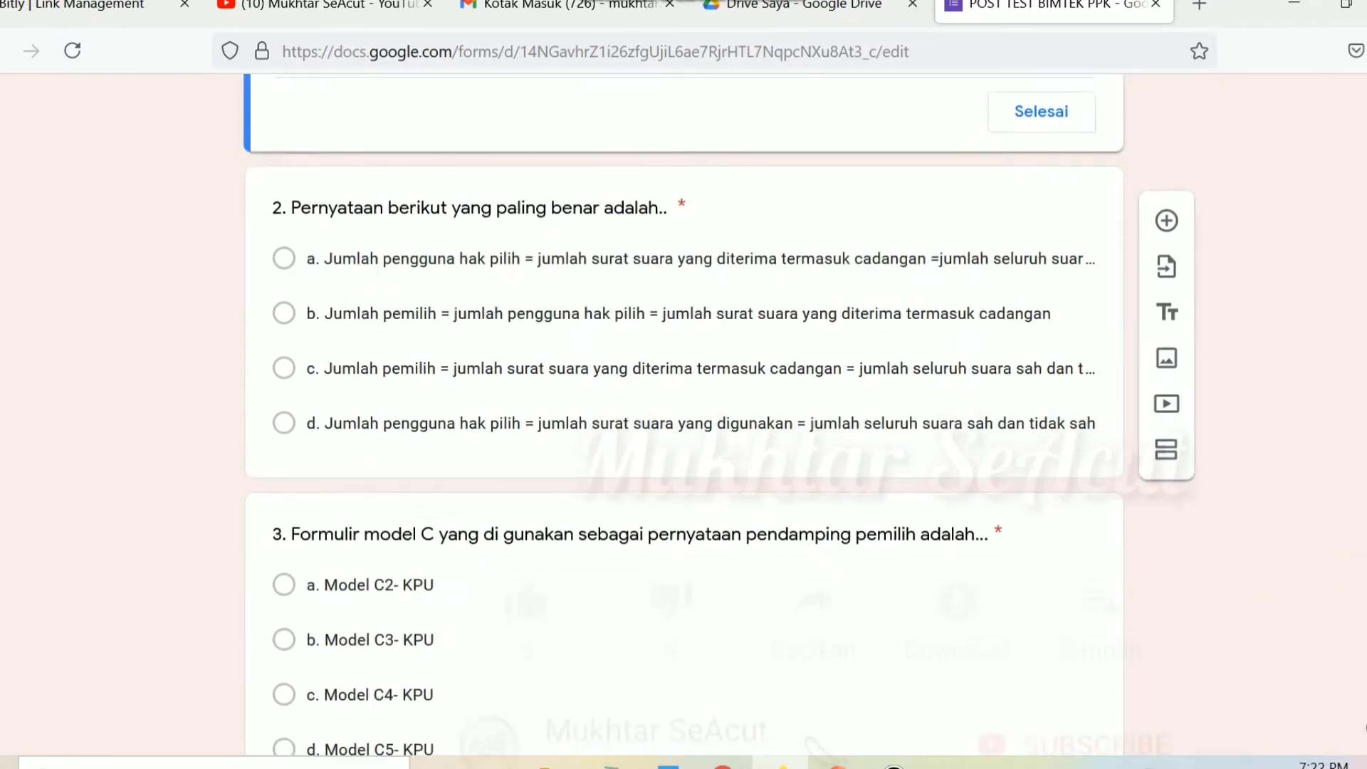
scroll(684, 413, "down", 5)
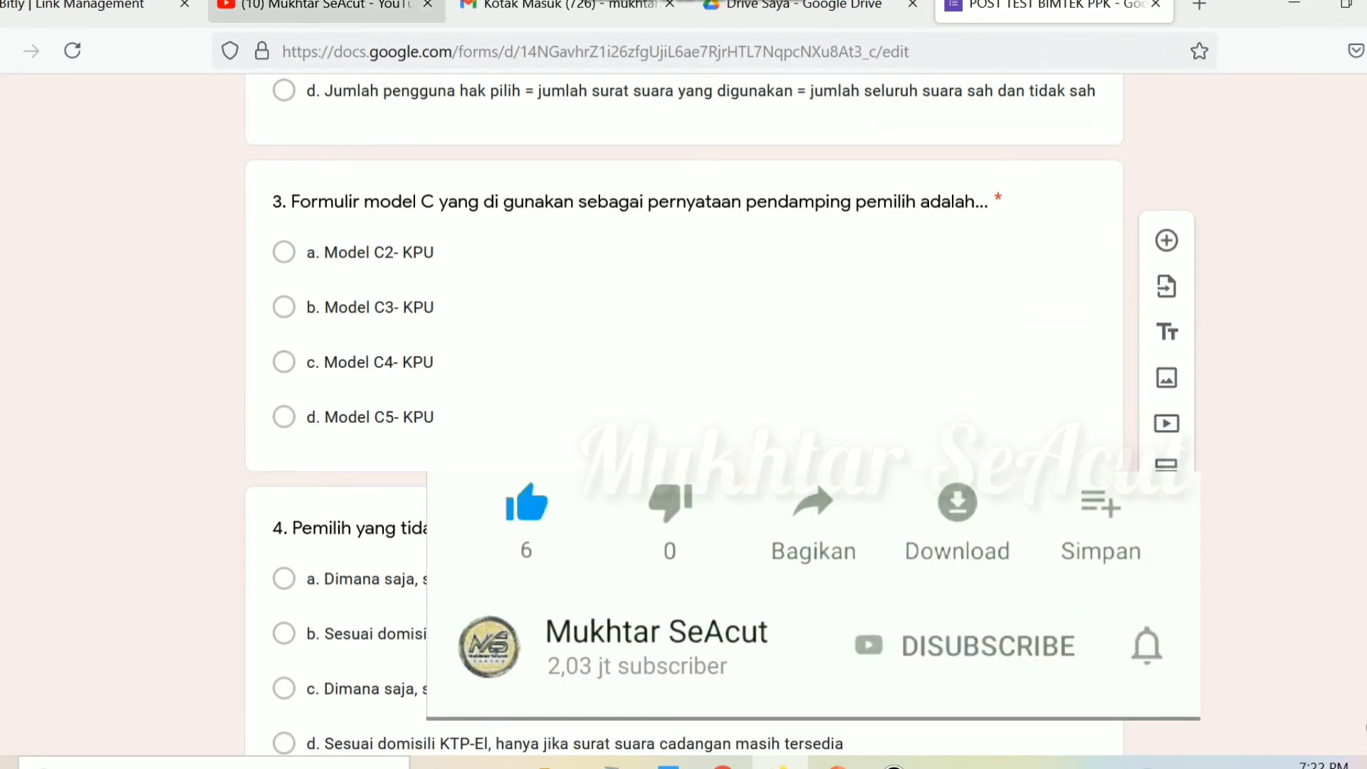
Step: Copy the youtu.be/XoB0MNkMcWg share link of the MY SAPK BKN tutorial video, then return to Bitly
left_click(367, 9)
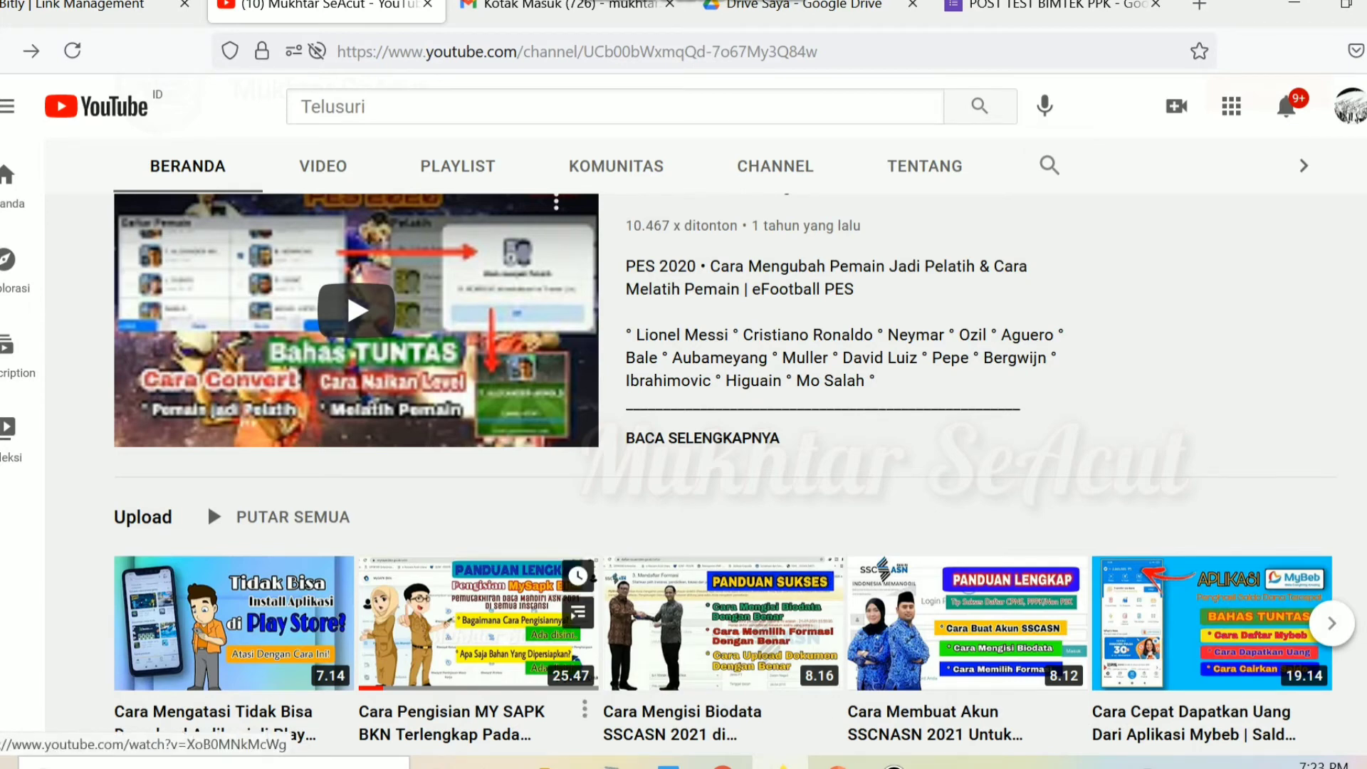
left_click(477, 623)
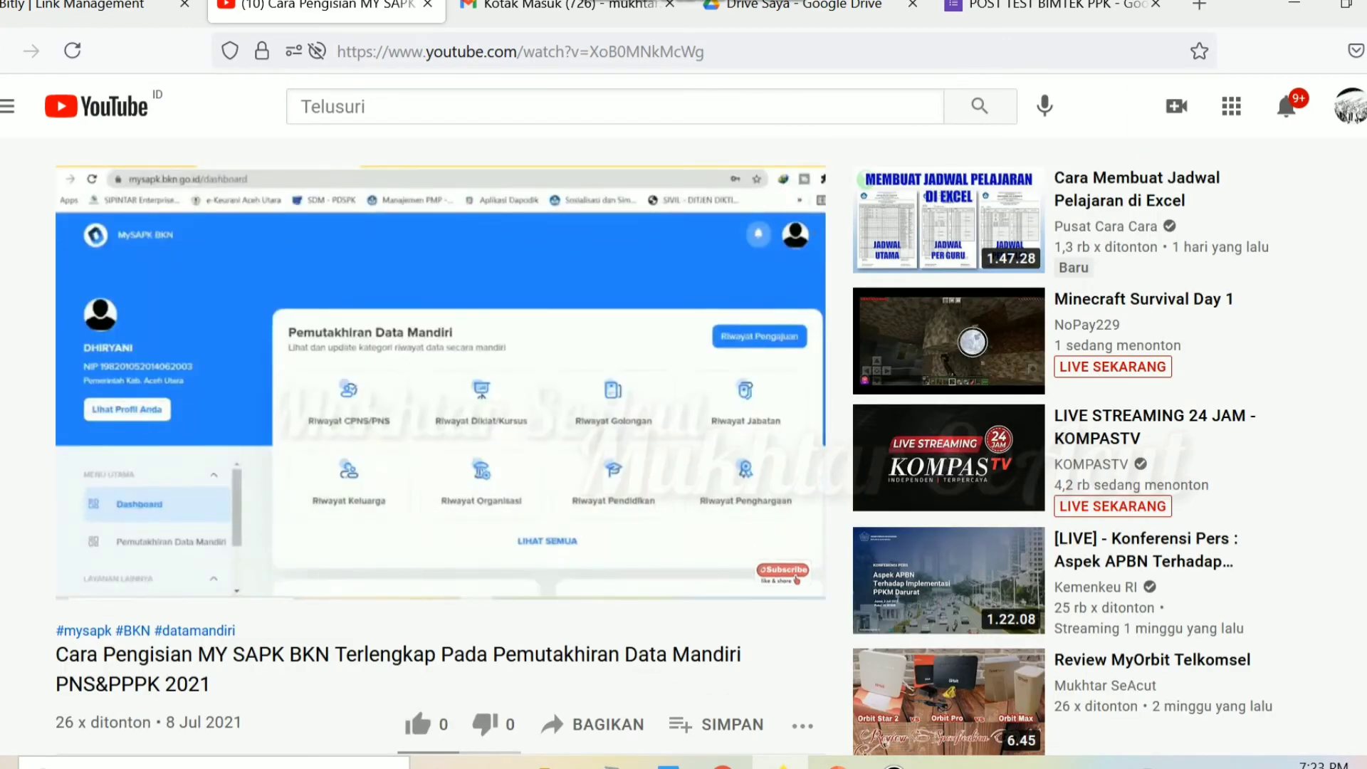
left_click(592, 724)
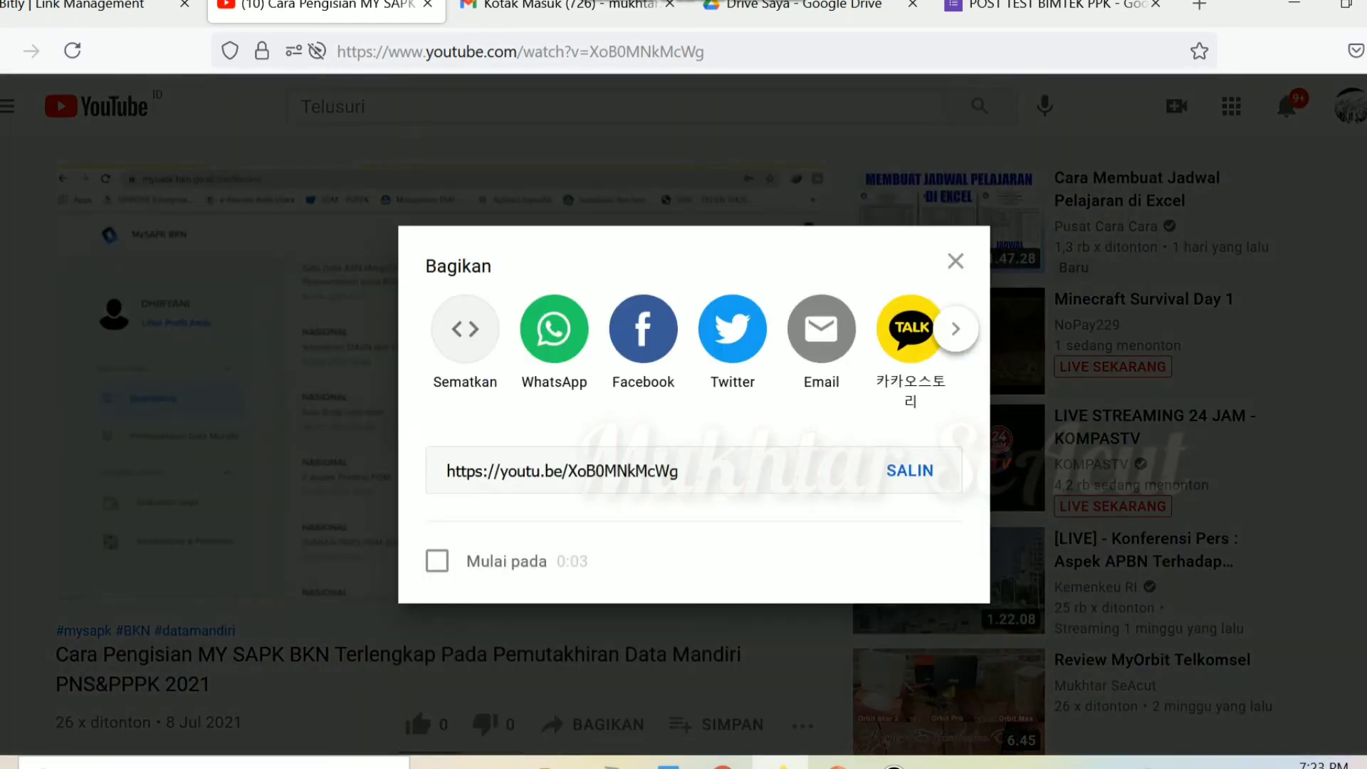
left_click(910, 470)
key("ctrl+c")
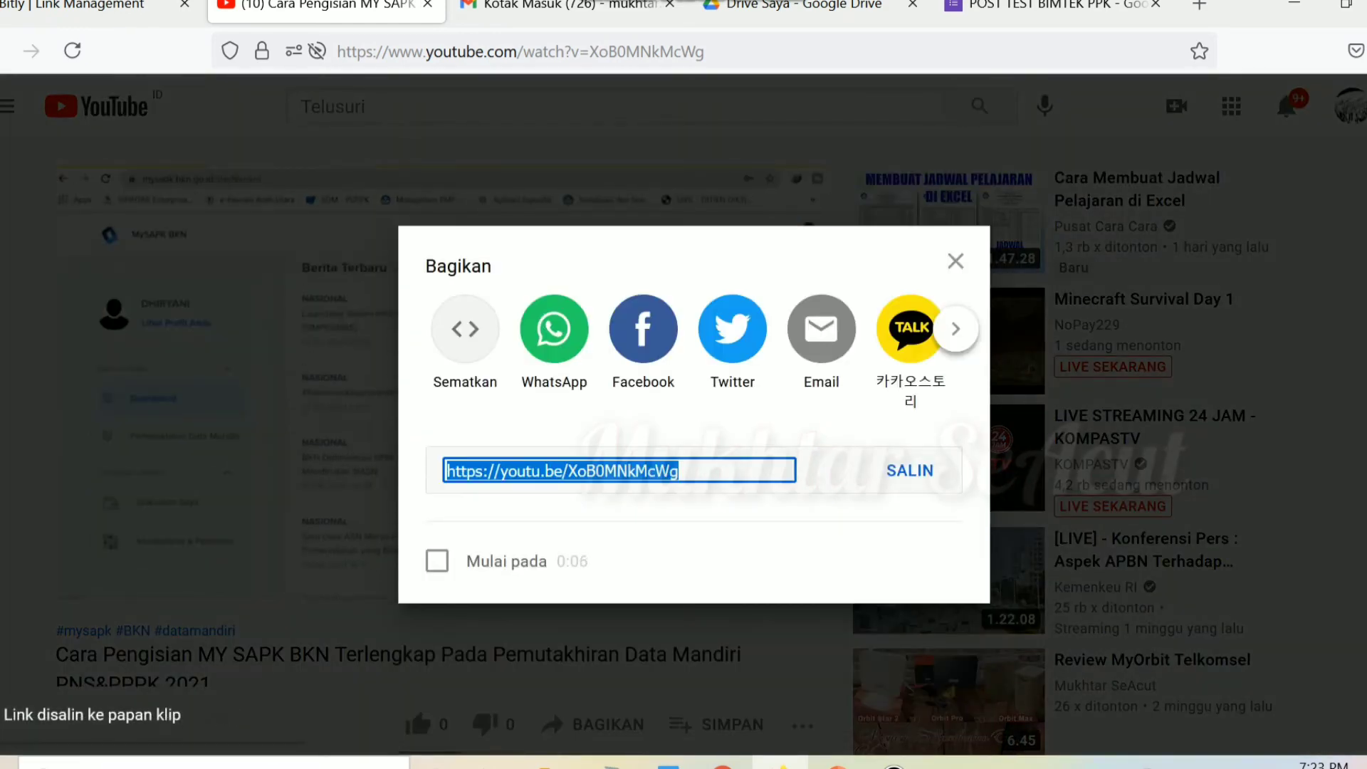
left_click(956, 260)
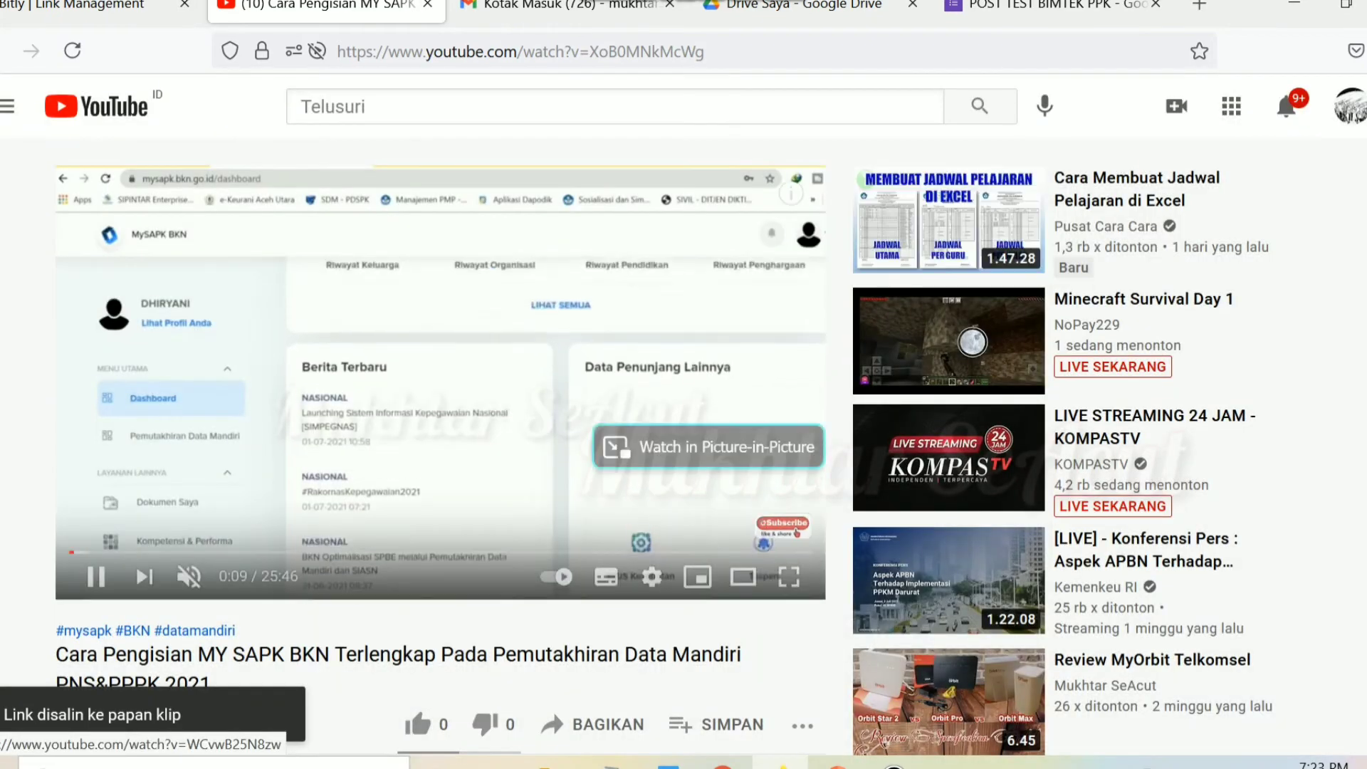
left_click(93, 4)
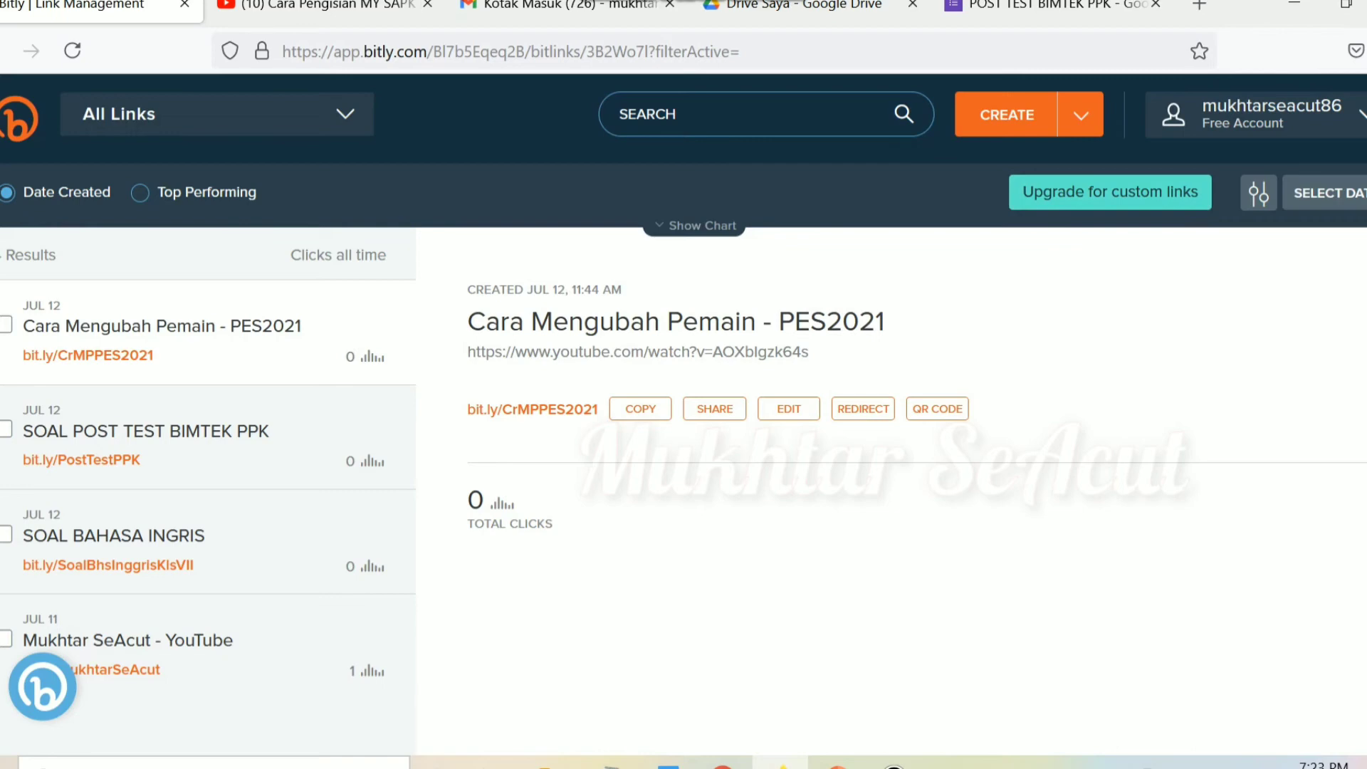
Step: Create a short link from the pasted YouTube URL titled CARA MENGISI MY SAPK BKN
key("b")
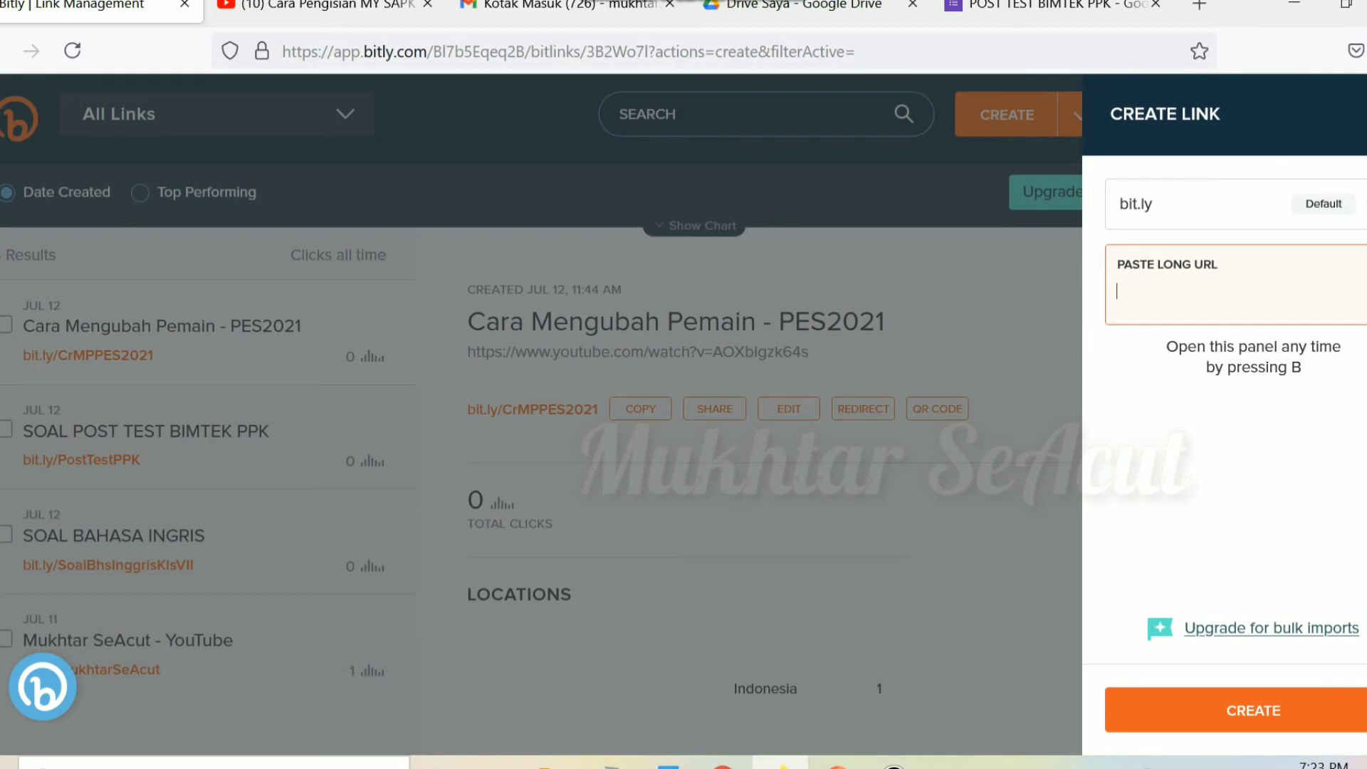
key("ctrl+v")
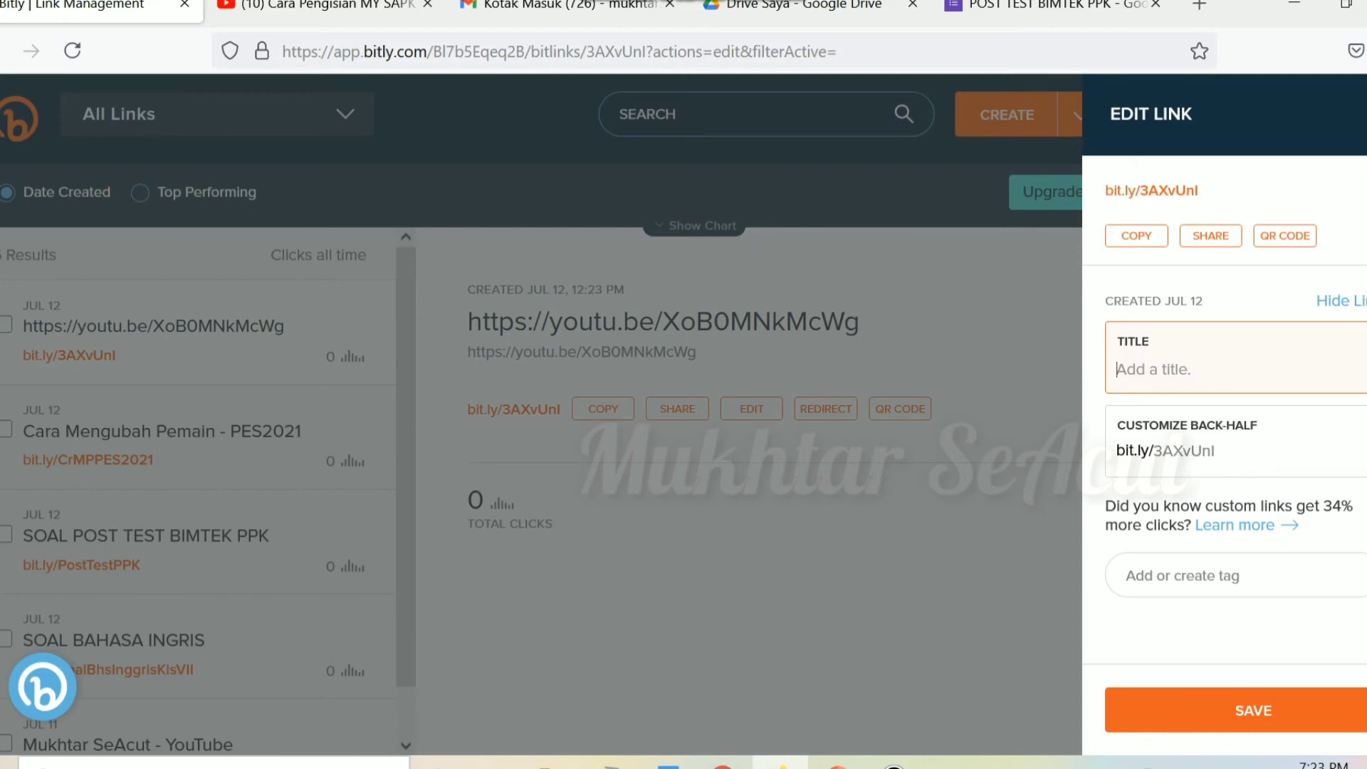
type("C")
key("Caps_Lock")
type("A")
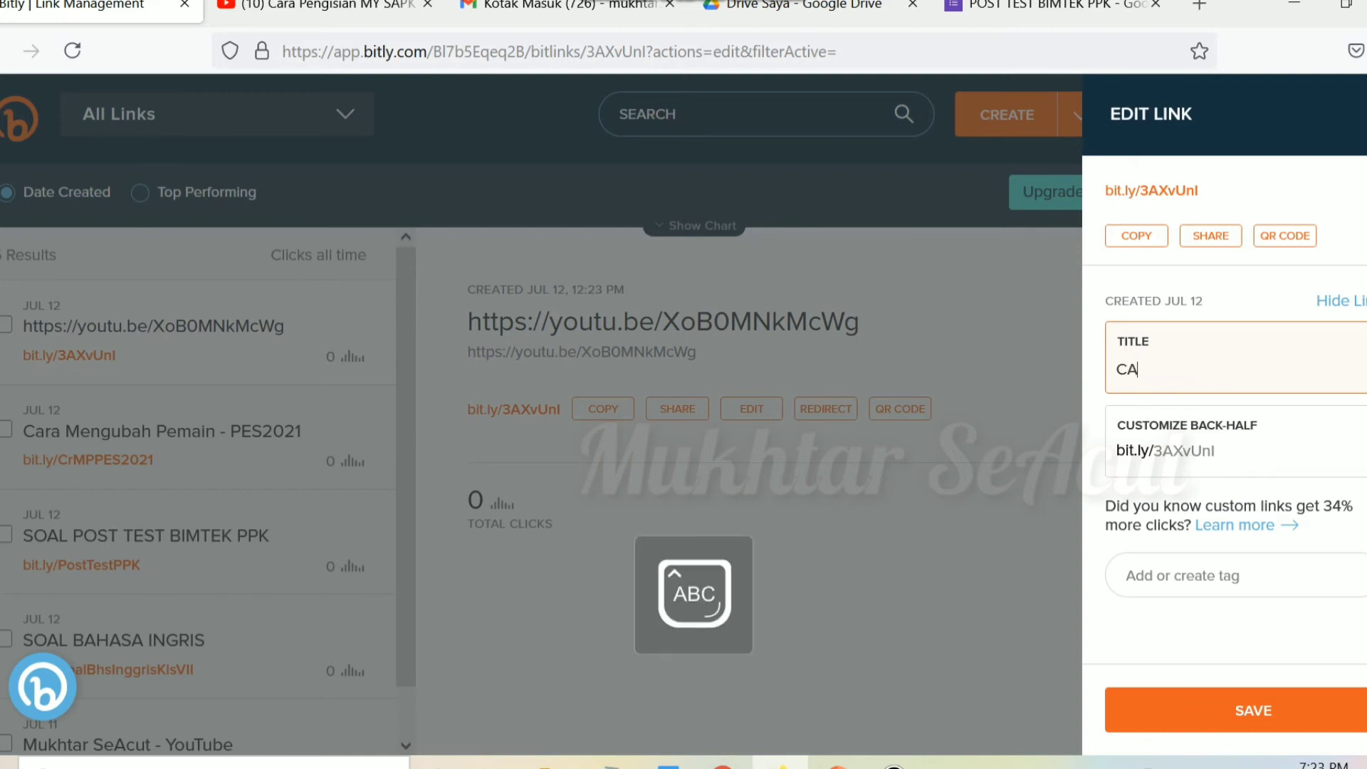
type("RA ME")
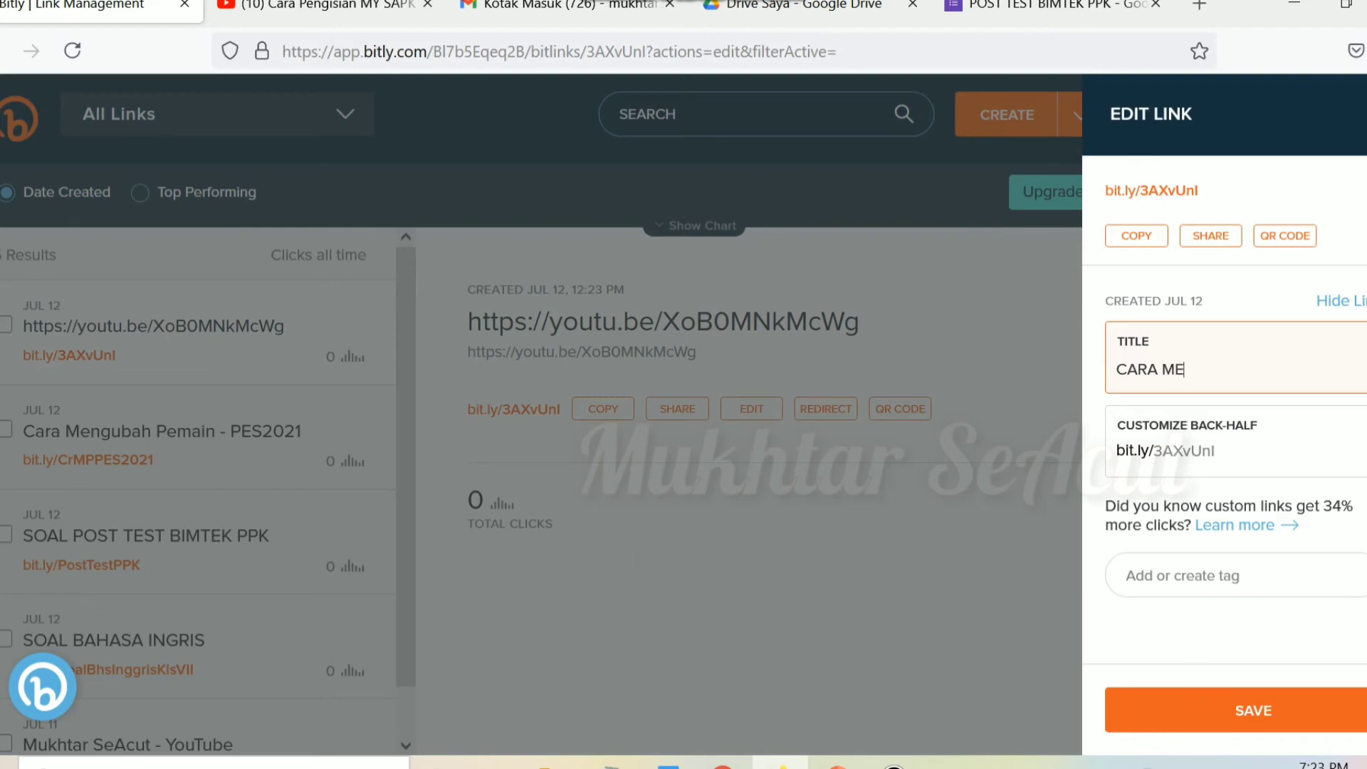
type("NGISI MY SAPK BKN")
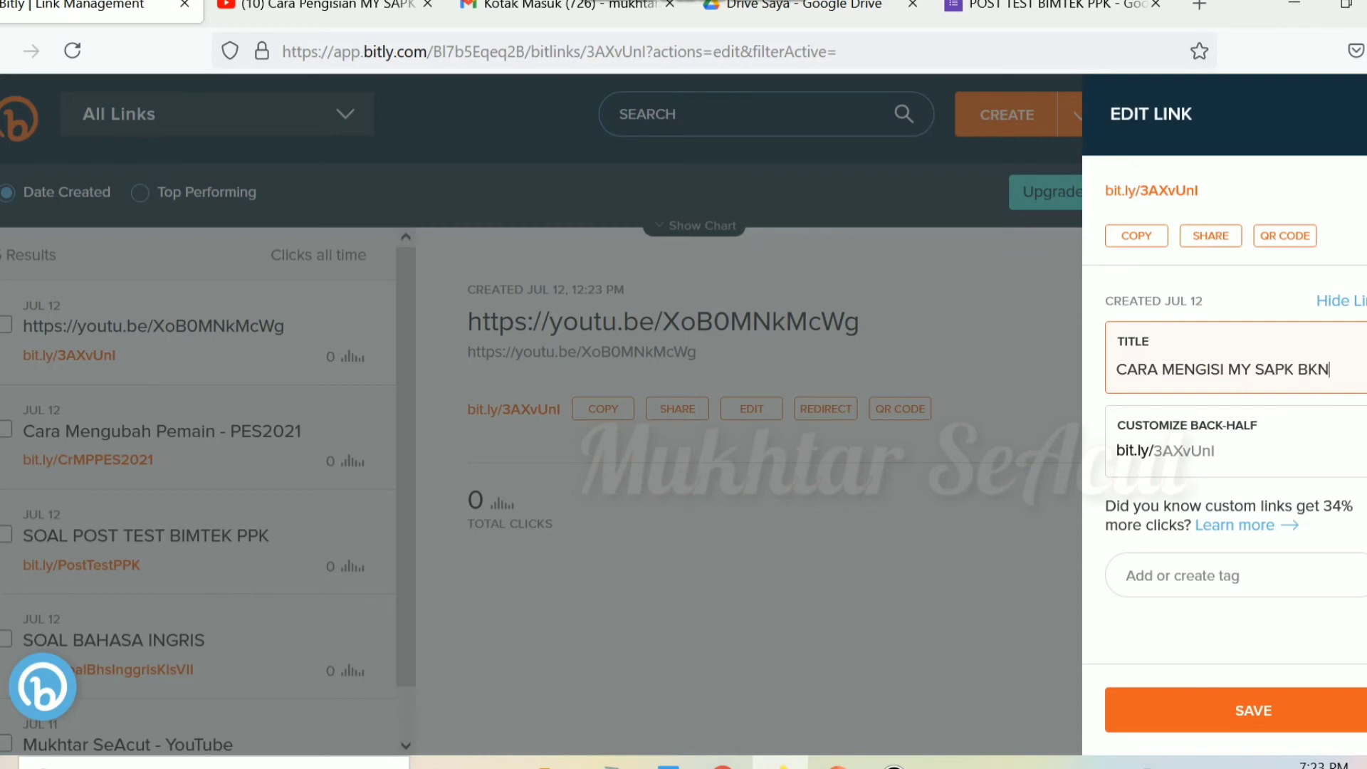
Step: Erase the automatically generated back-half 3AXvUnl from the link
left_click(1215, 451)
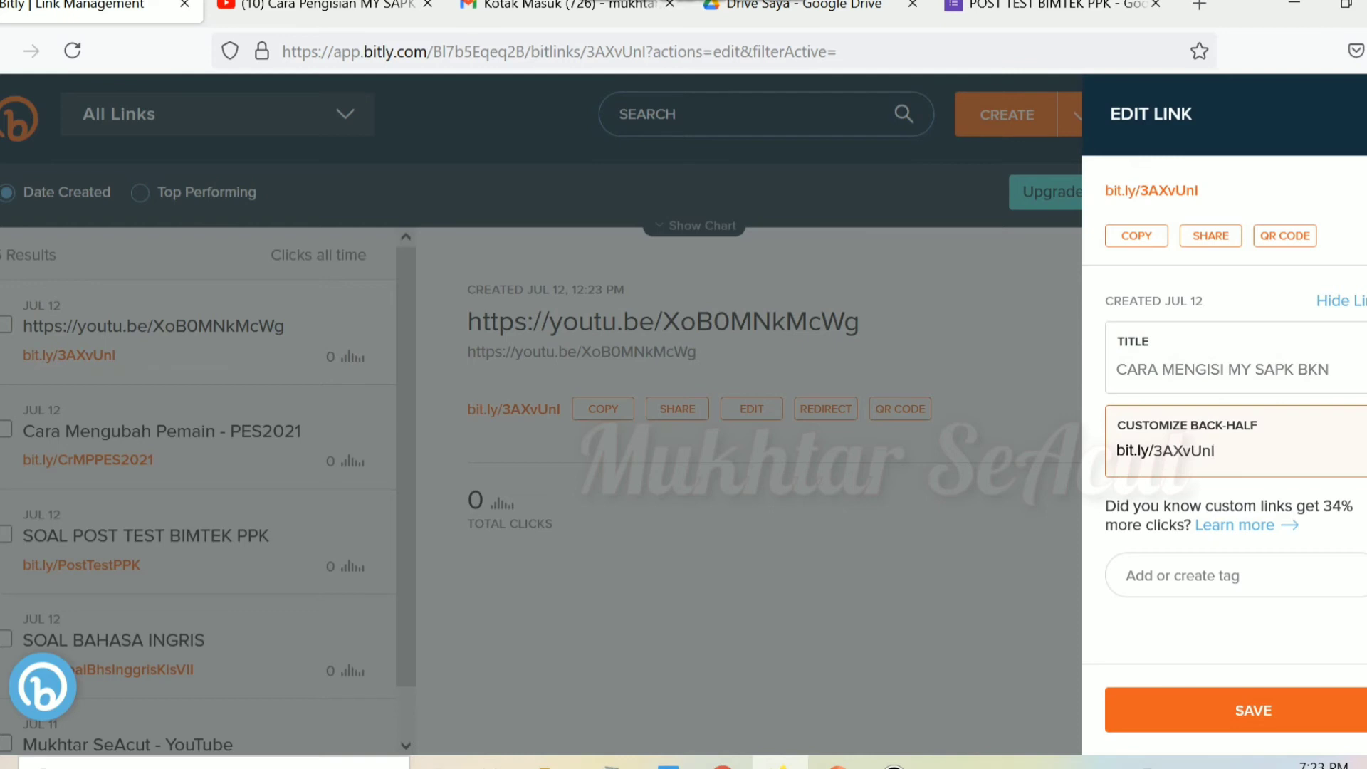
left_click(1210, 369)
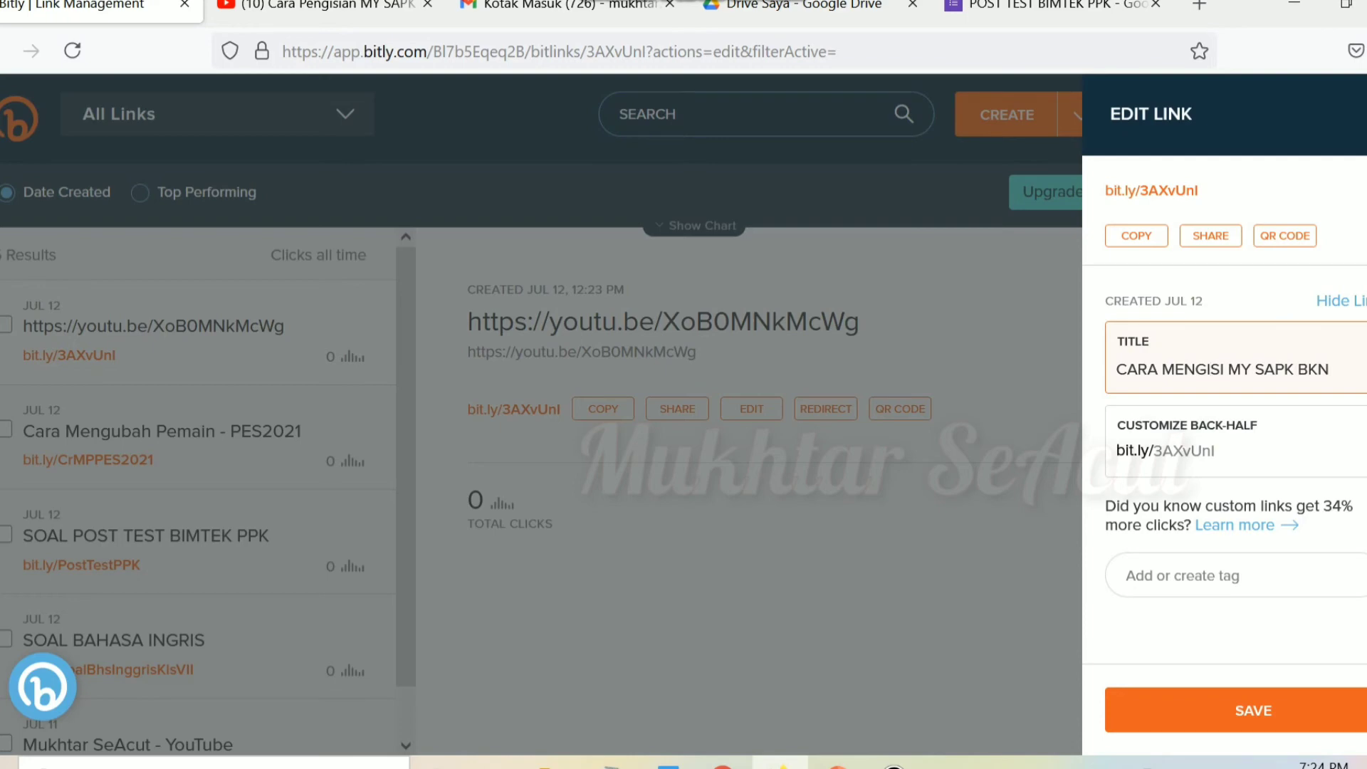
left_click(1216, 451)
key("BackSpace")
key("BackSpace")
key("BackSpace")
key("BackSpace")
key("BackSpace")
key("BackSpace")
key("BackSpace")
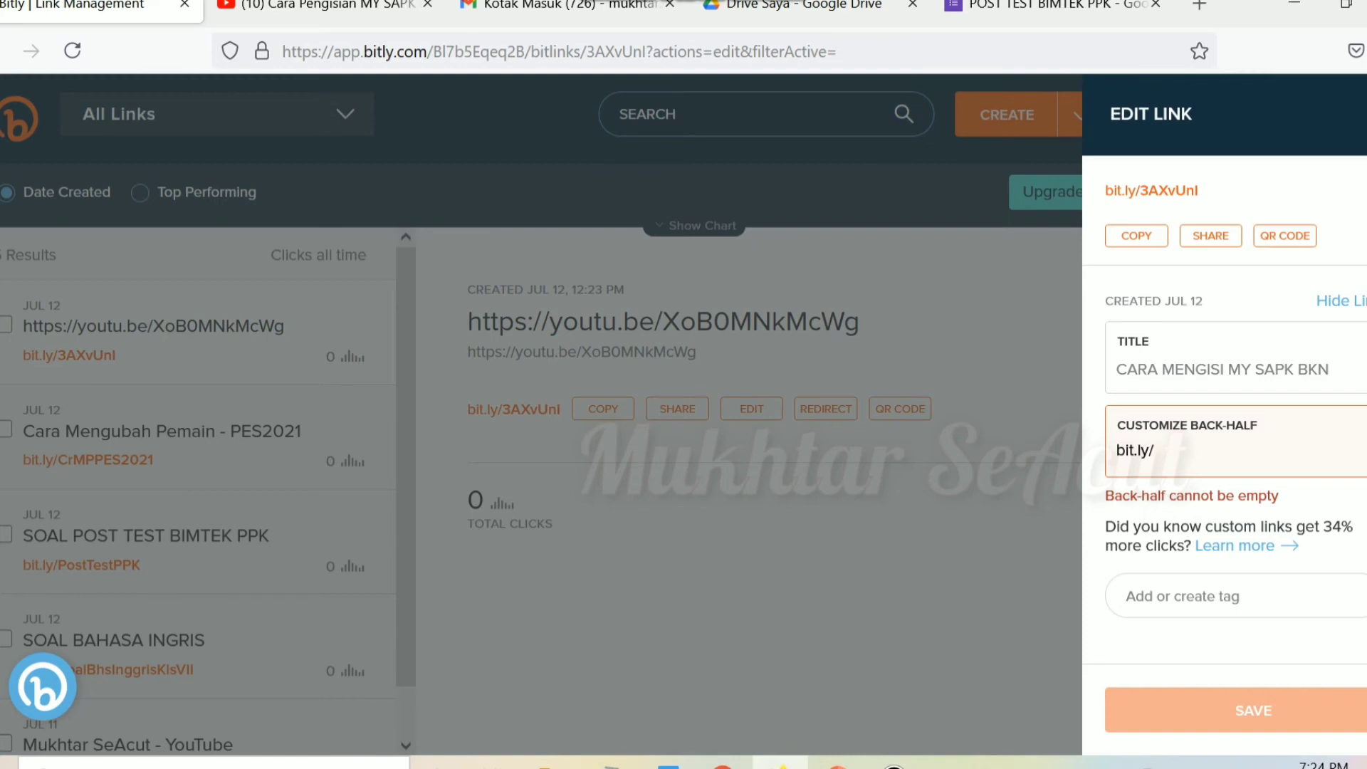
Step: Set the custom back-half to caramengisiMySapkBKN, correcting its capitals, and save the link
key("Caps_Lock")
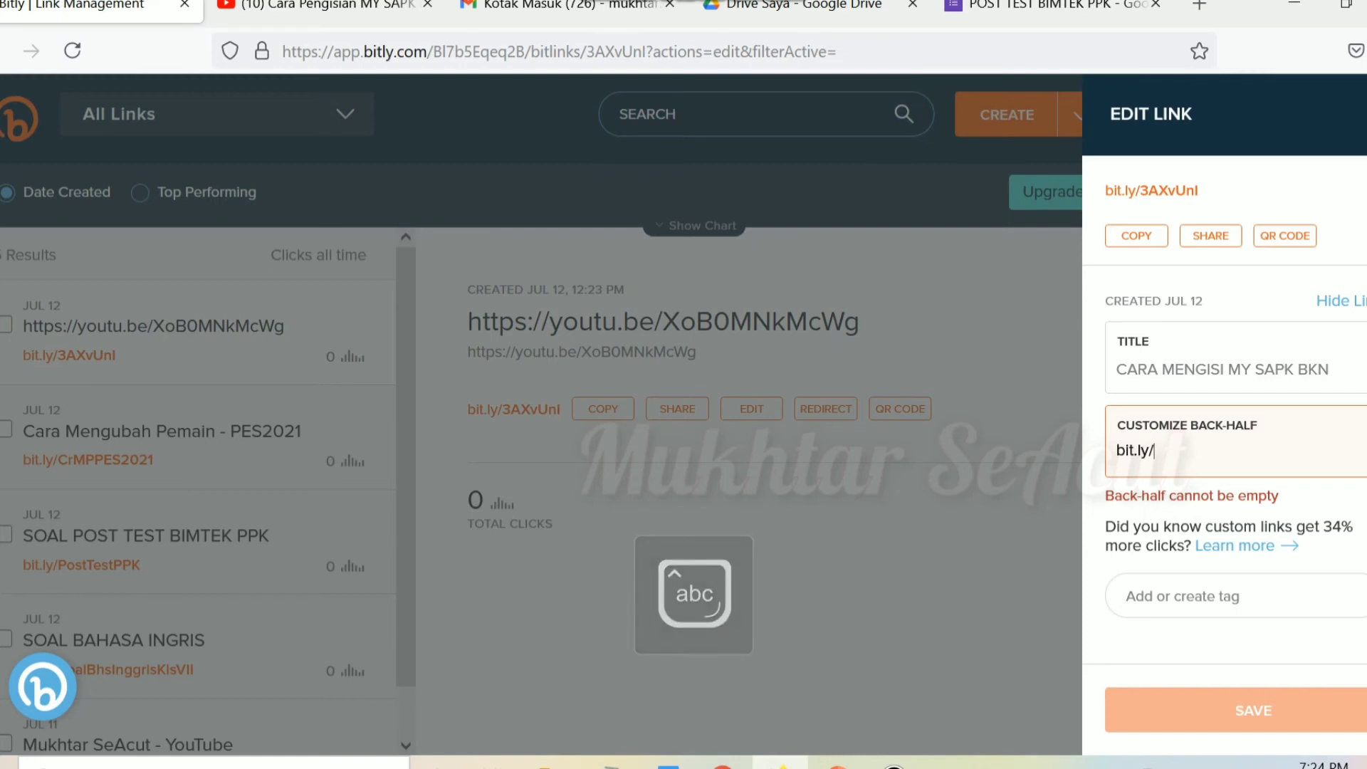
type("cara")
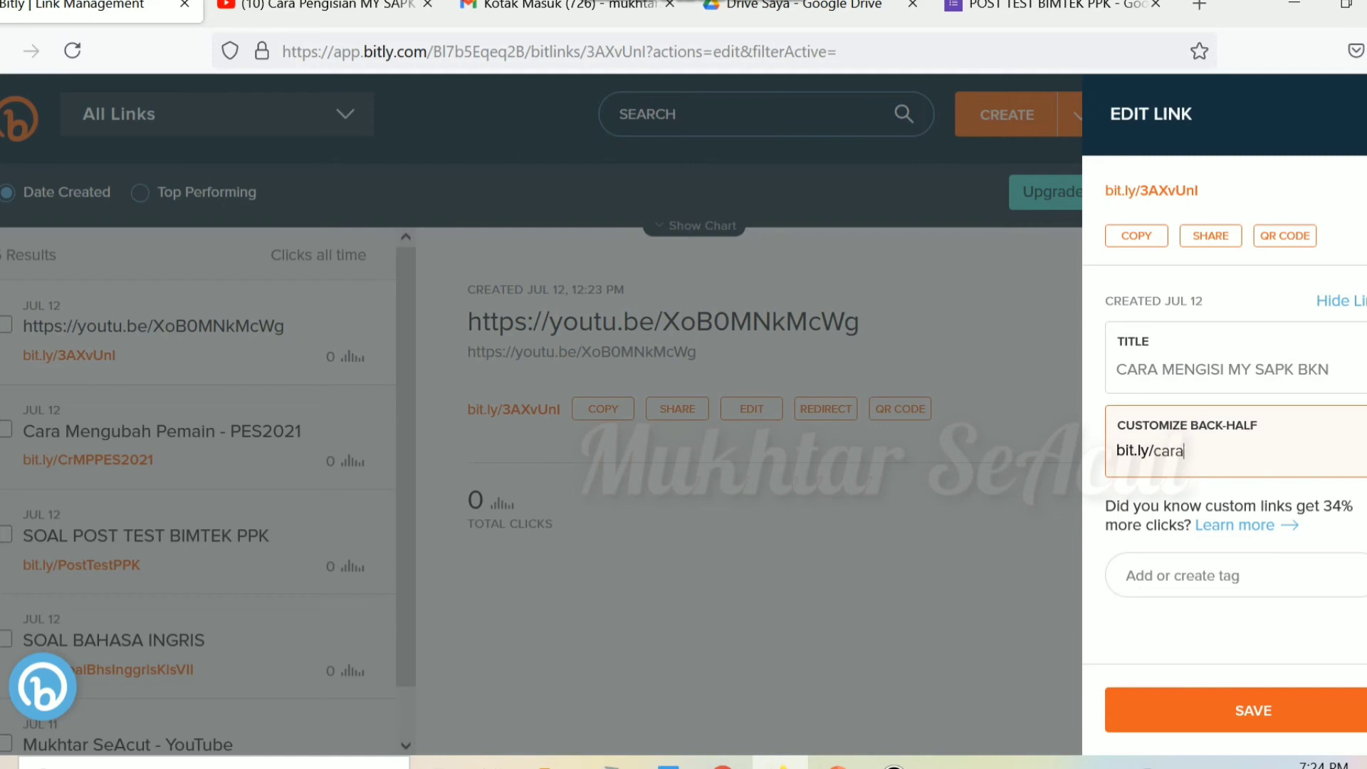
type("mengisimysapk")
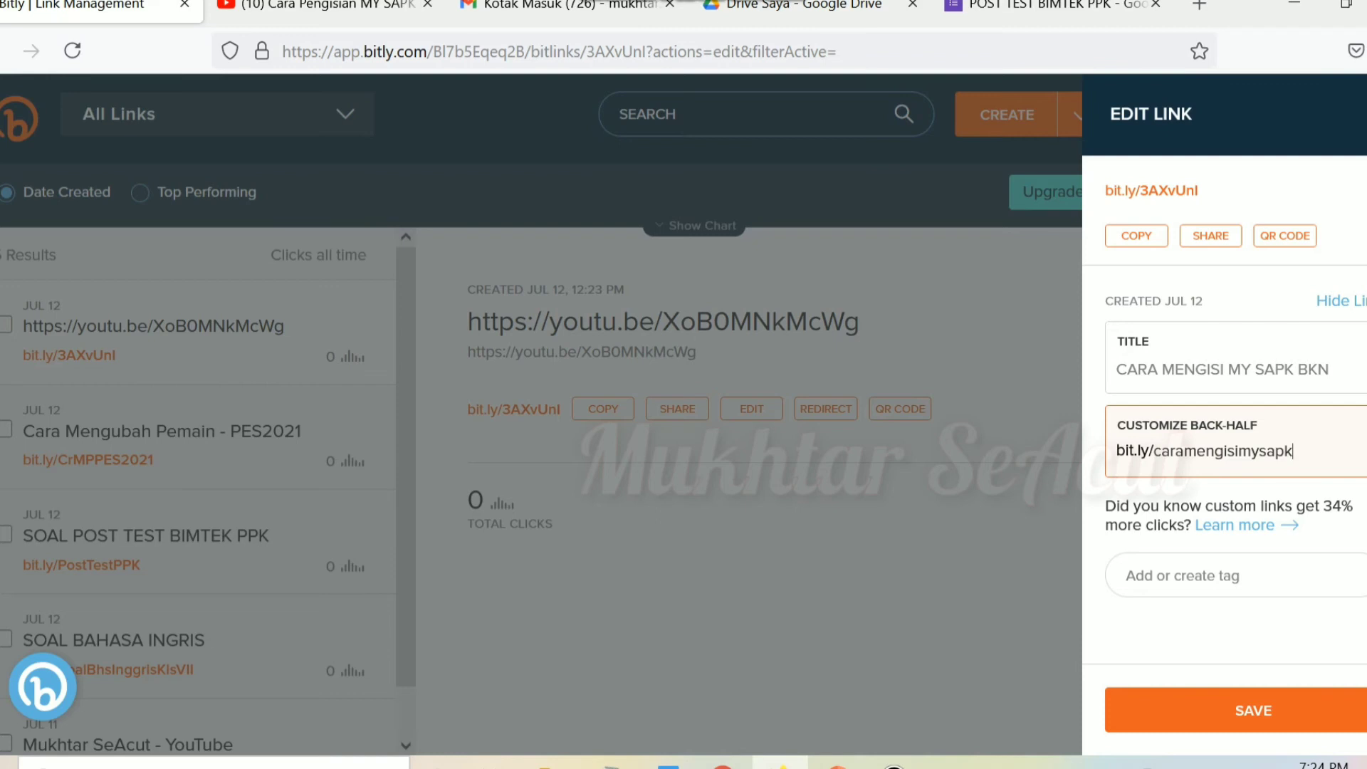
type("BKN")
left_click(1251, 451)
key("BackSpace")
type("M")
left_click(1267, 450)
key("Delete")
type("S")
scroll(1235, 435, "down", 1)
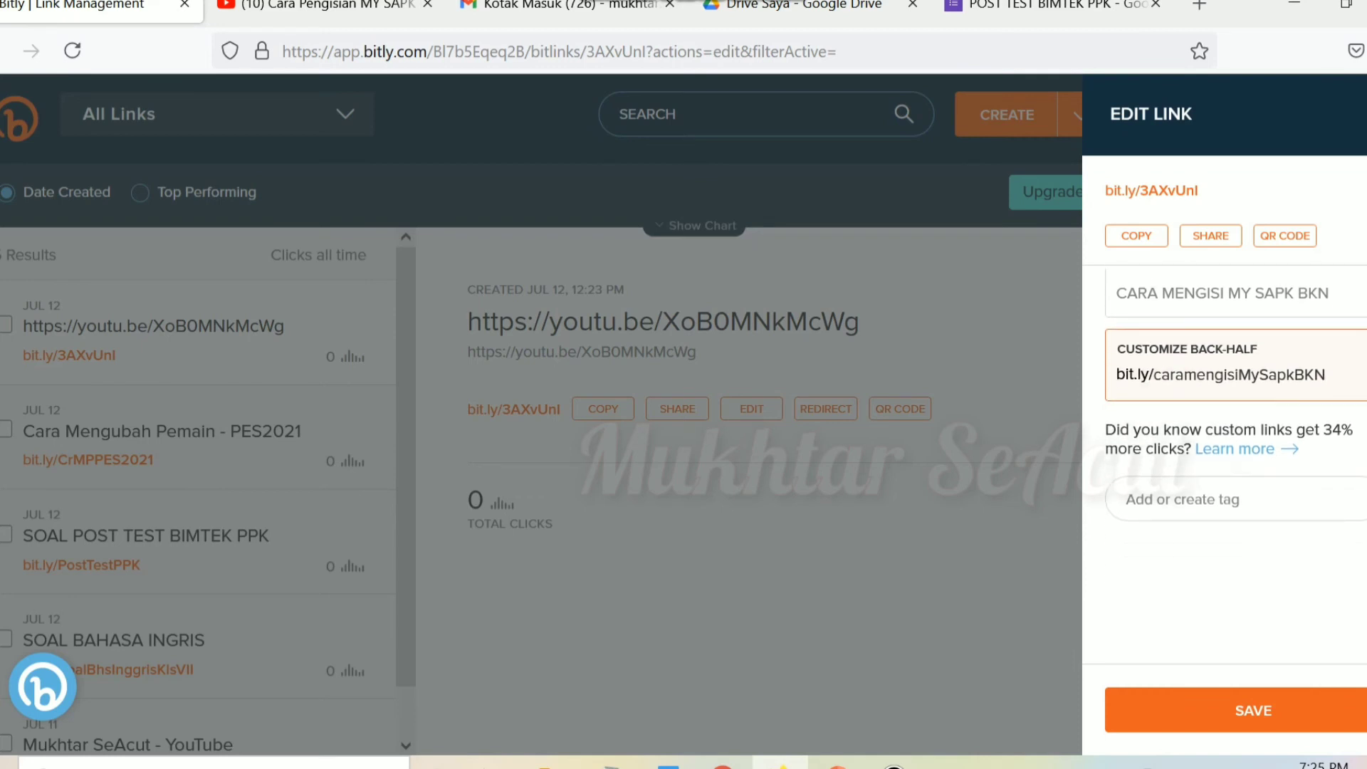
scroll(1235, 435, "up", 1)
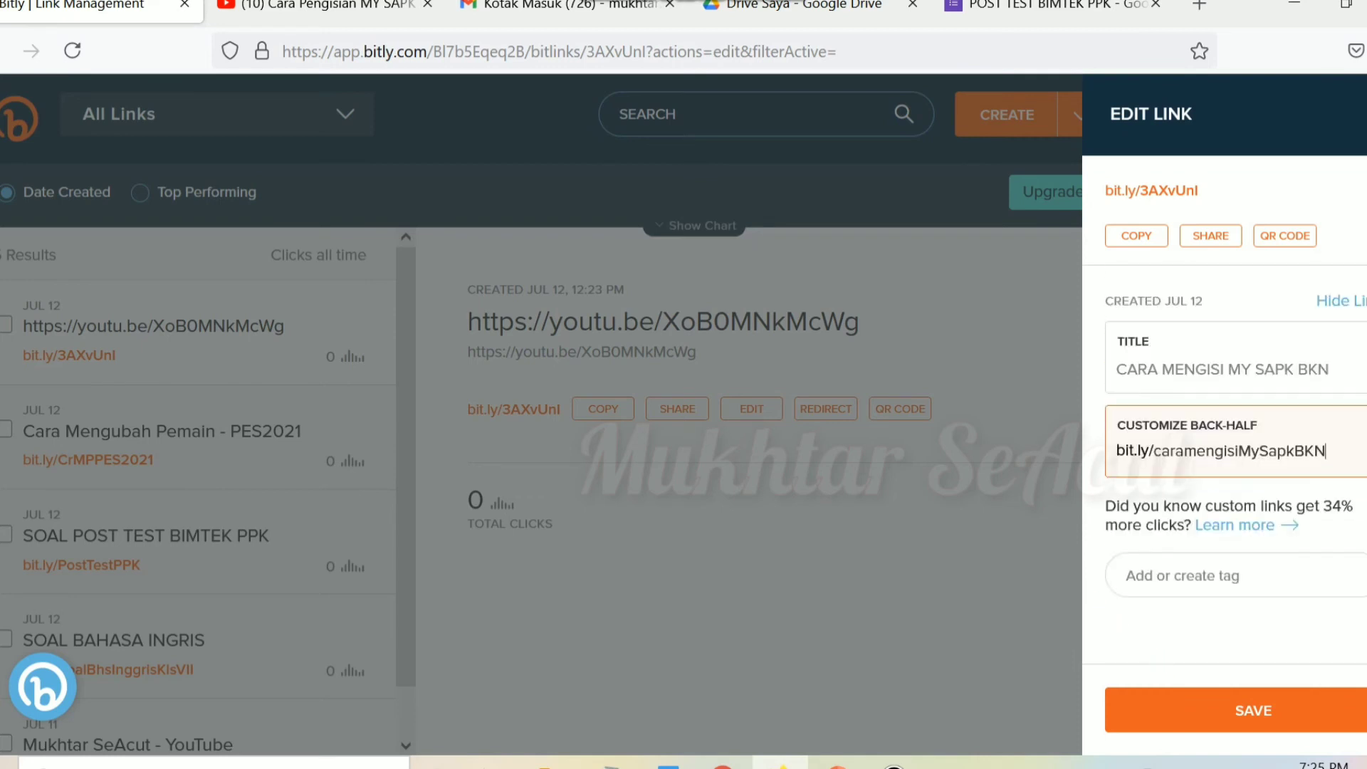
key("Return")
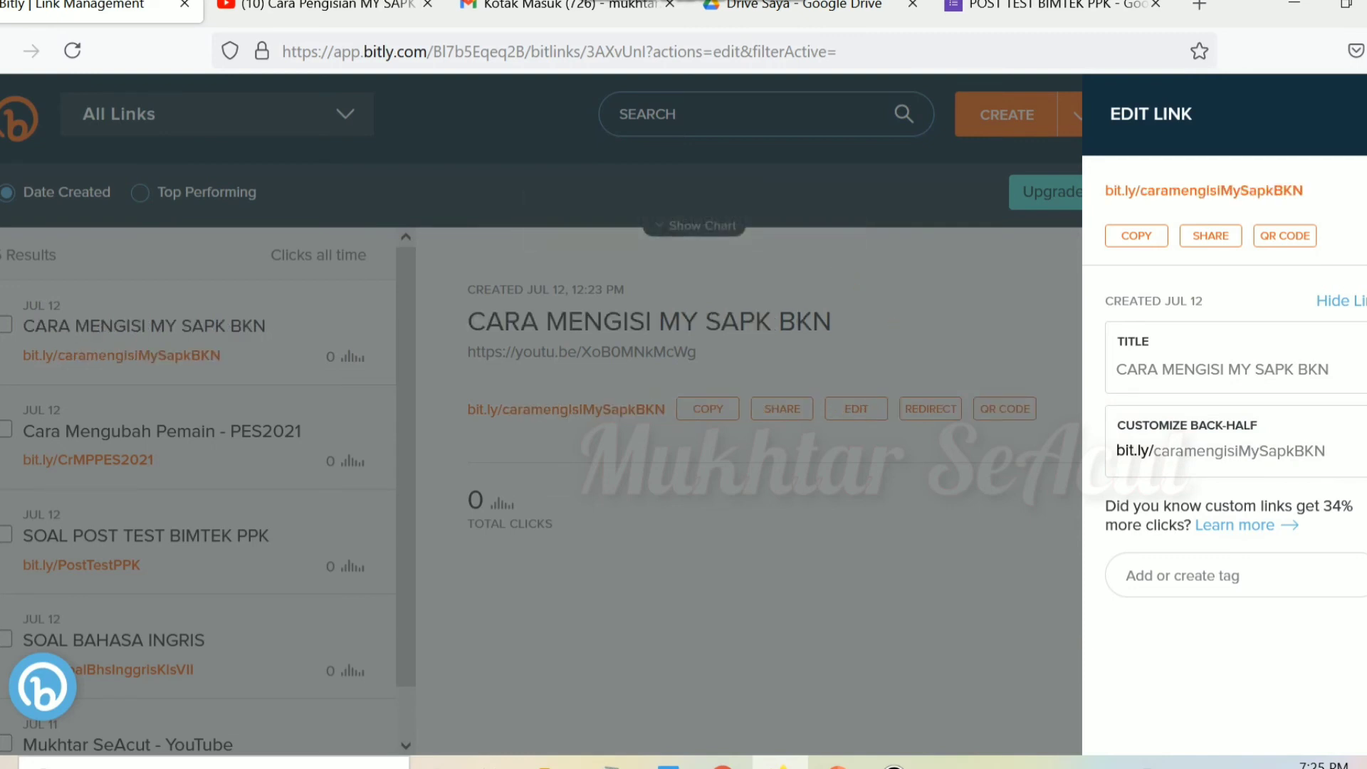
left_click(1325, 450)
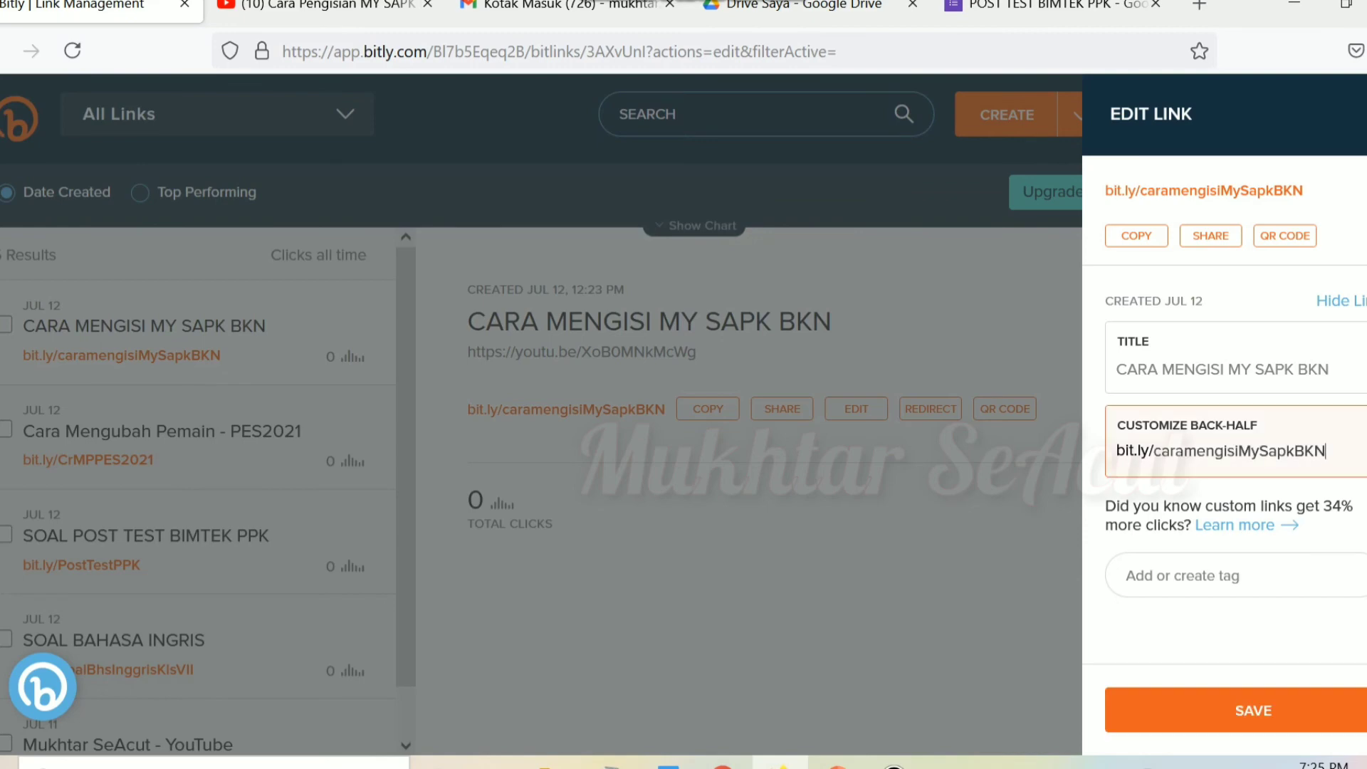
left_click(1364, 114)
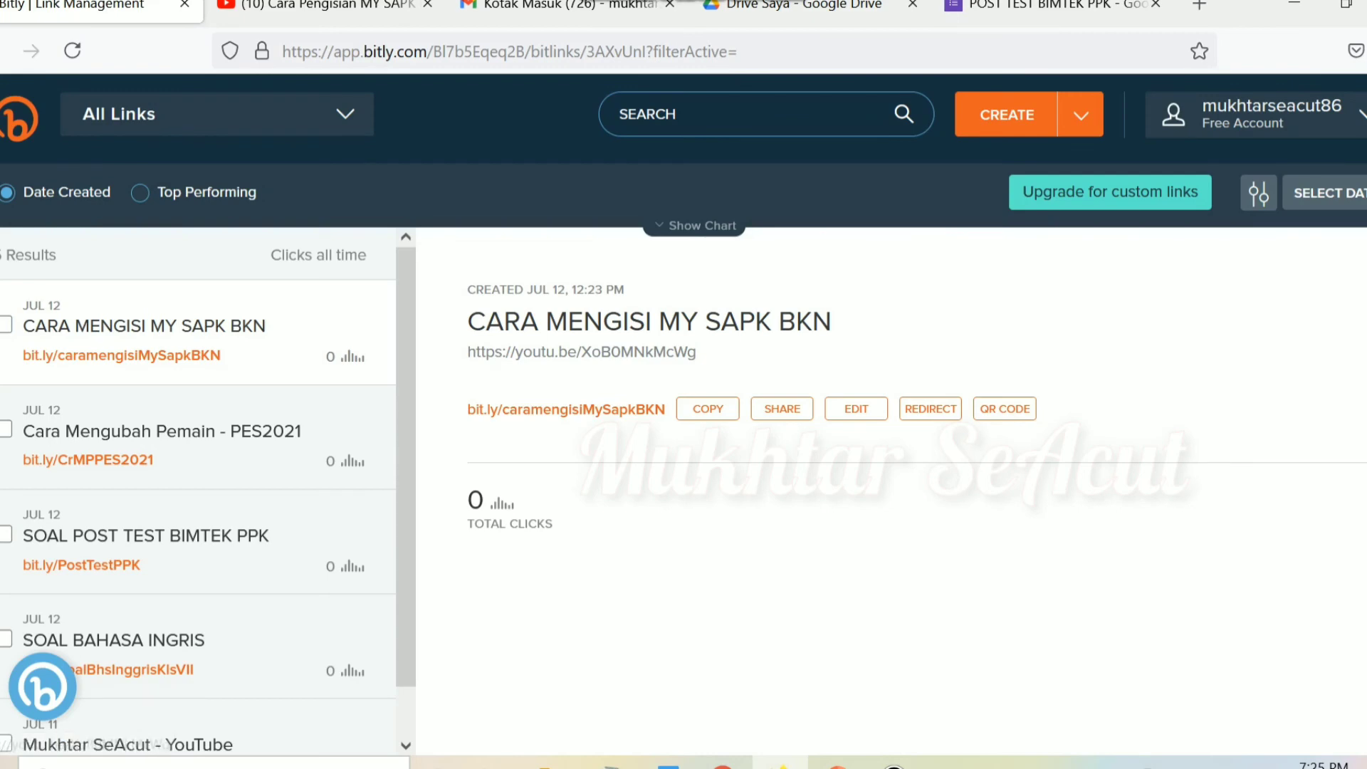
left_click_drag(701, 352, 464, 353)
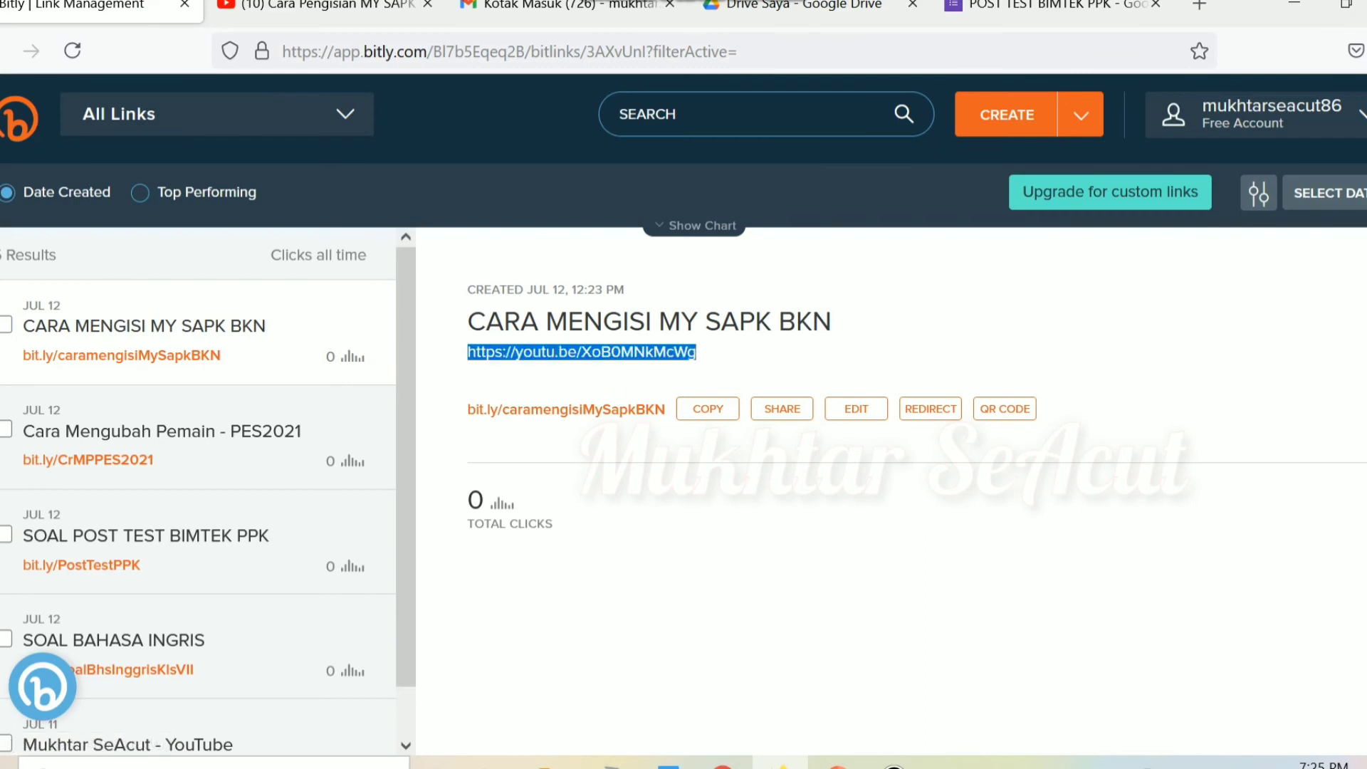
left_click_drag(466, 410, 667, 410)
left_click(669, 434)
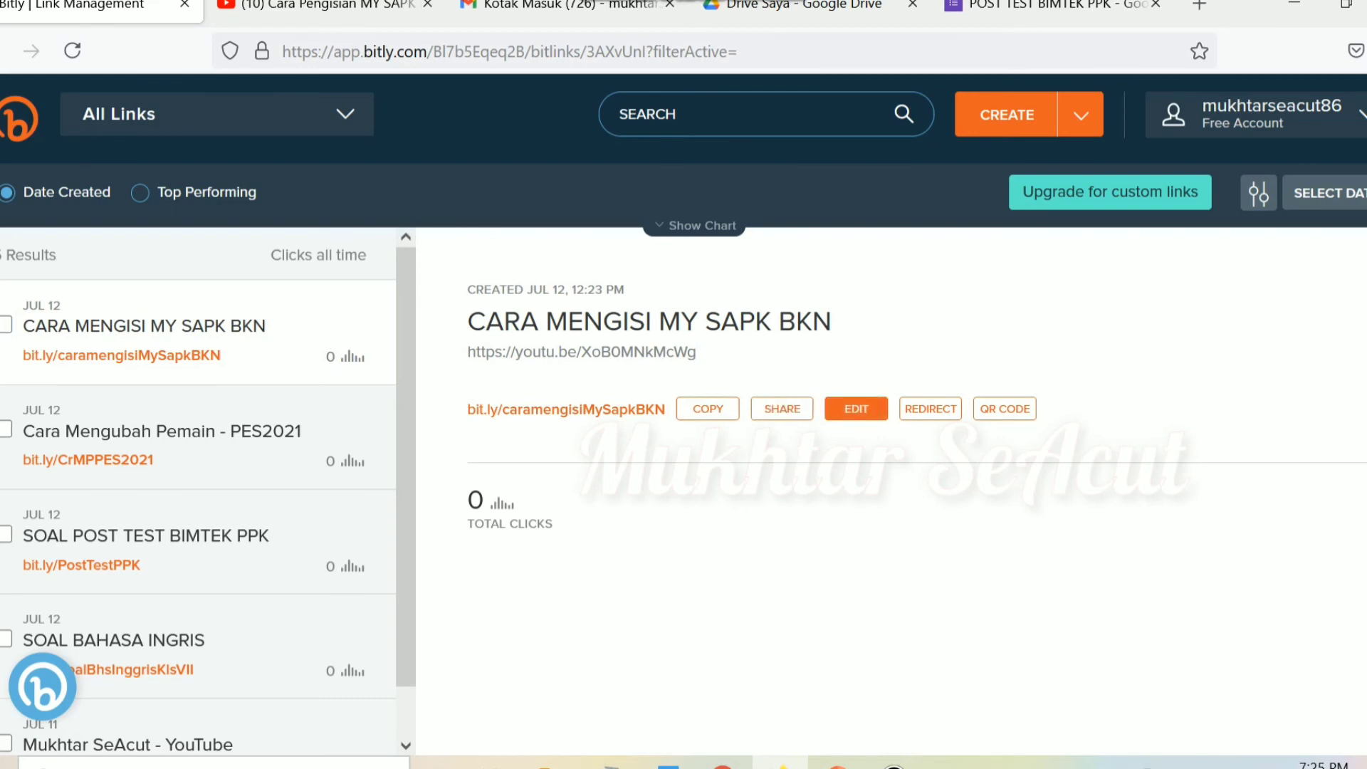
left_click(855, 409)
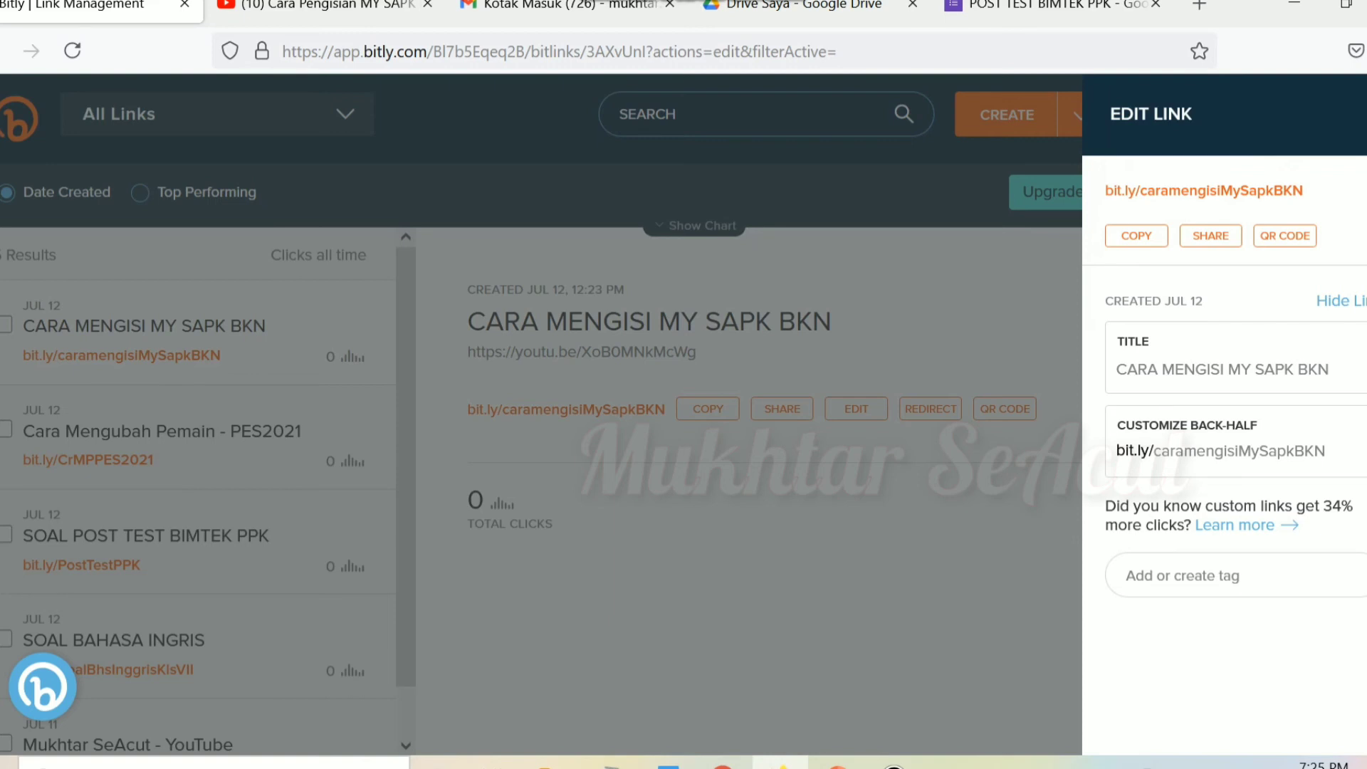
Step: Change the back-half from caramengisiMySapkBKN to CrMgsMySapkBKN and save it
left_click(1162, 451)
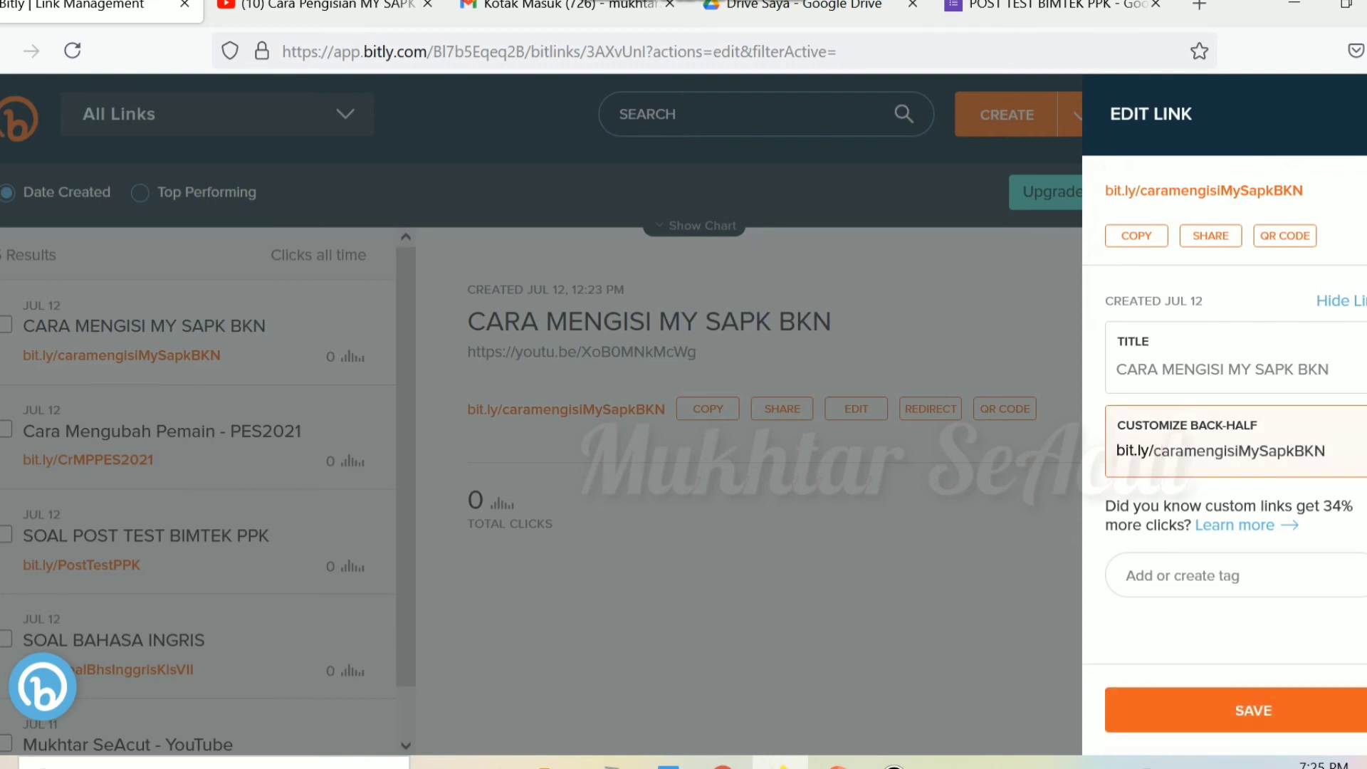
key("Delete")
key("Delete")
key("Delete")
key("Delete")
key("Delete")
key("Delete")
key("Delete")
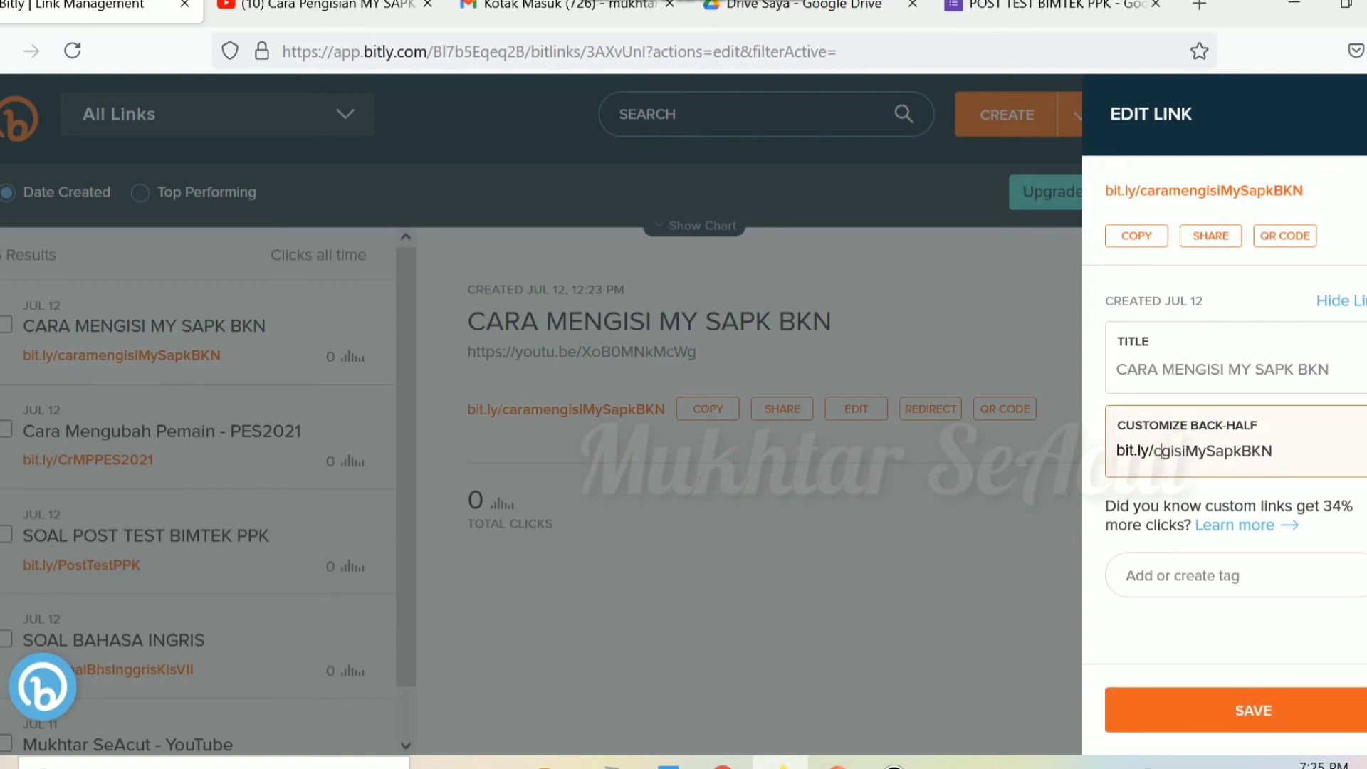
key("Delete")
key("Delete")
key("Delete")
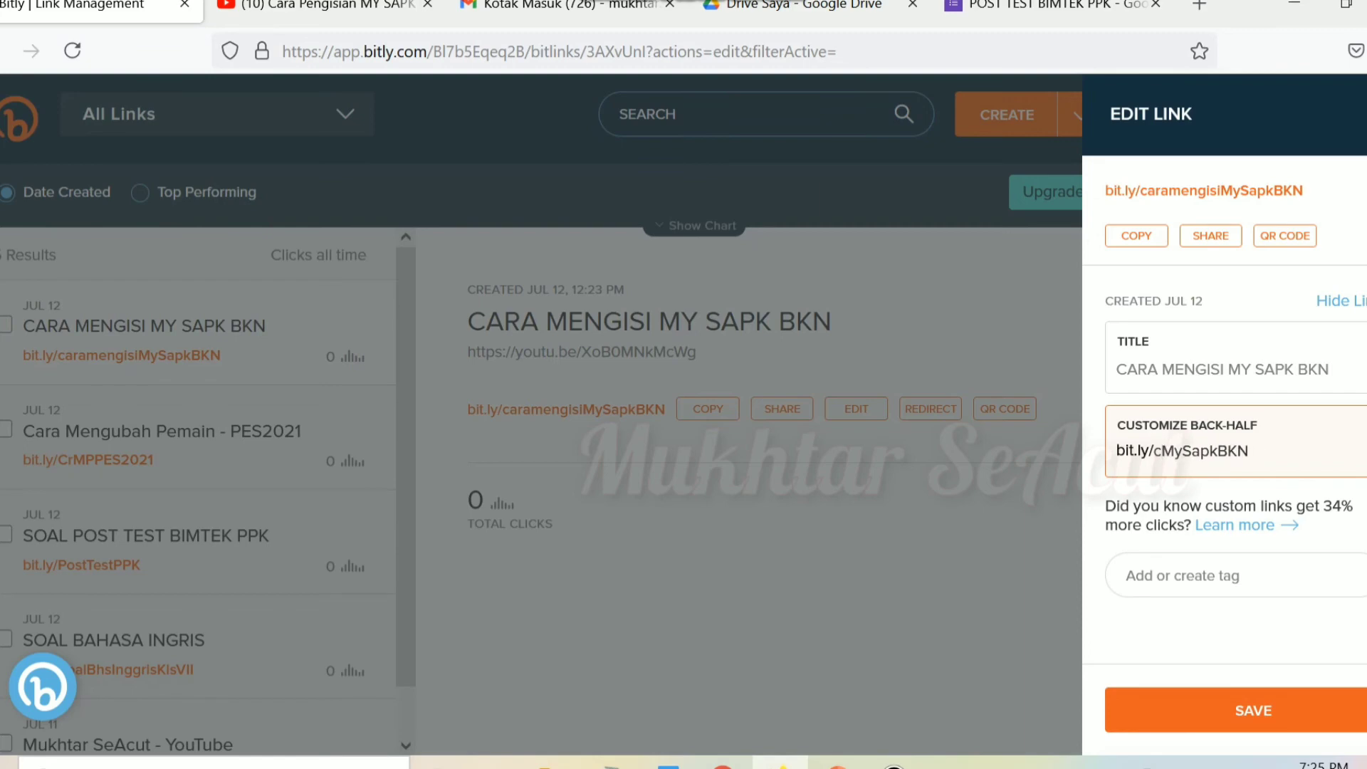
key("BackSpace")
type("Cr")
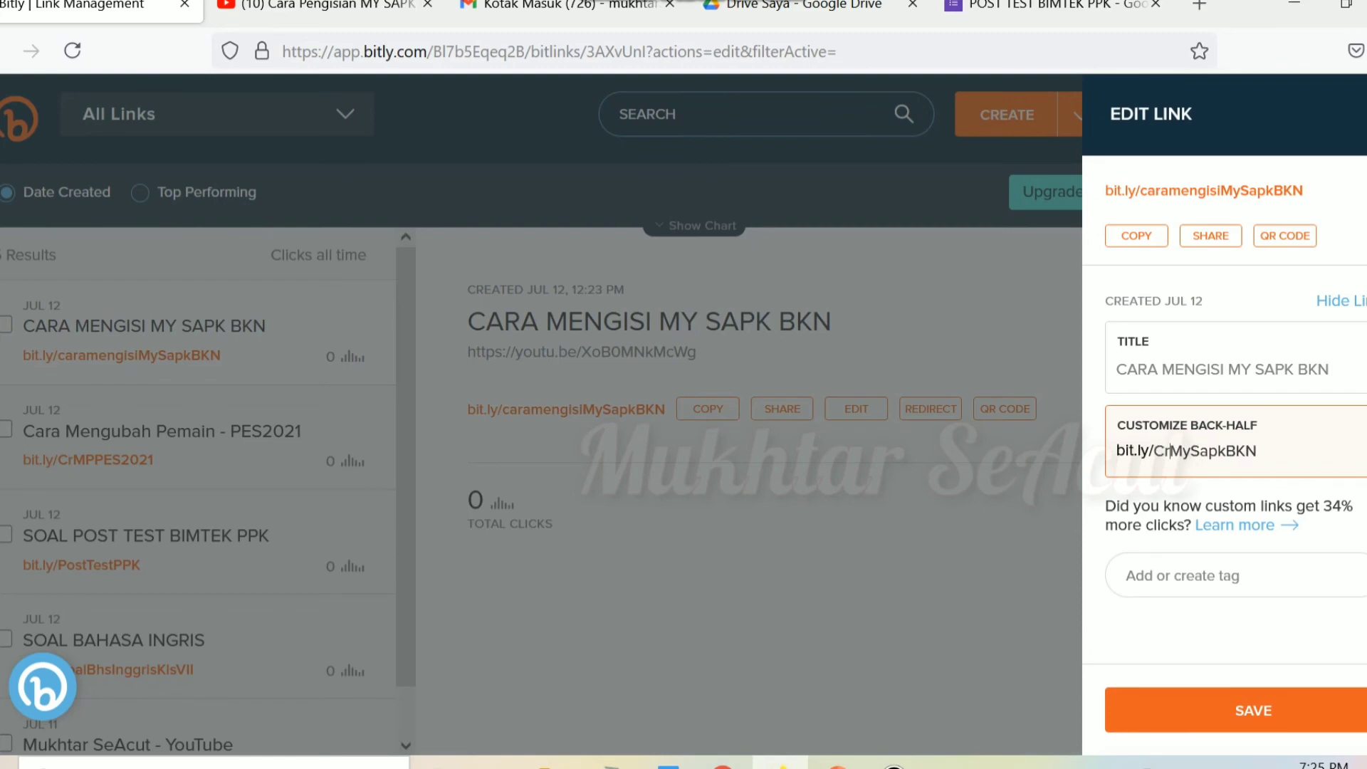
type("MngsM")
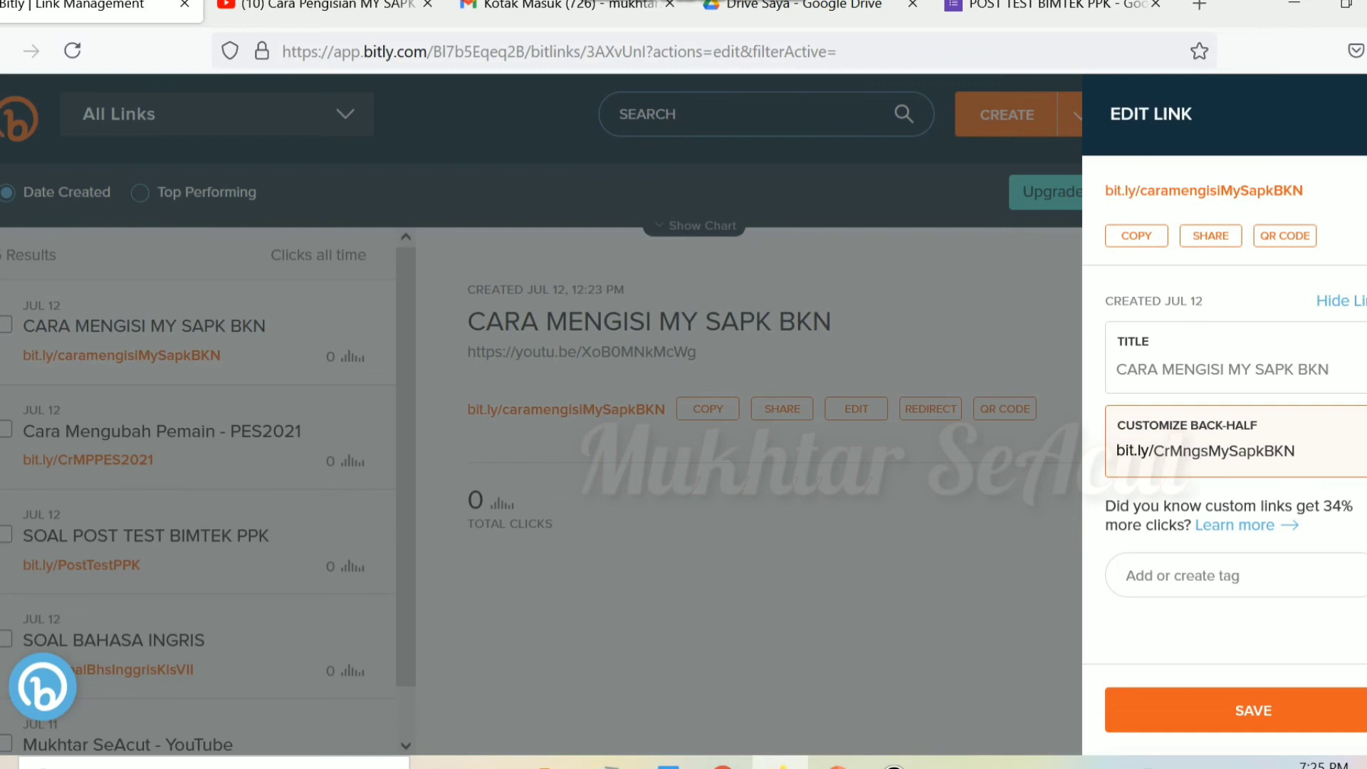
key("BackSpace")
key("BackSpace")
key("BackSpace")
type("gs")
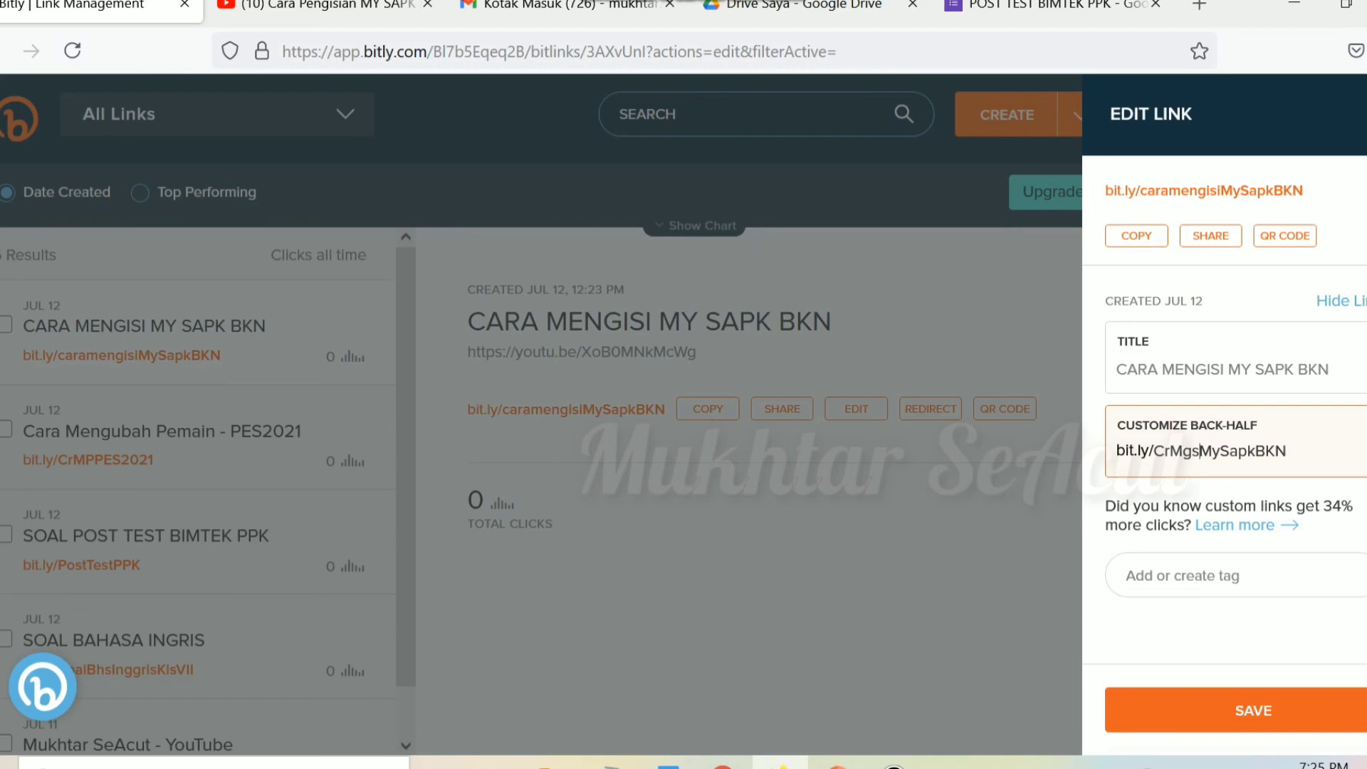
key("Return")
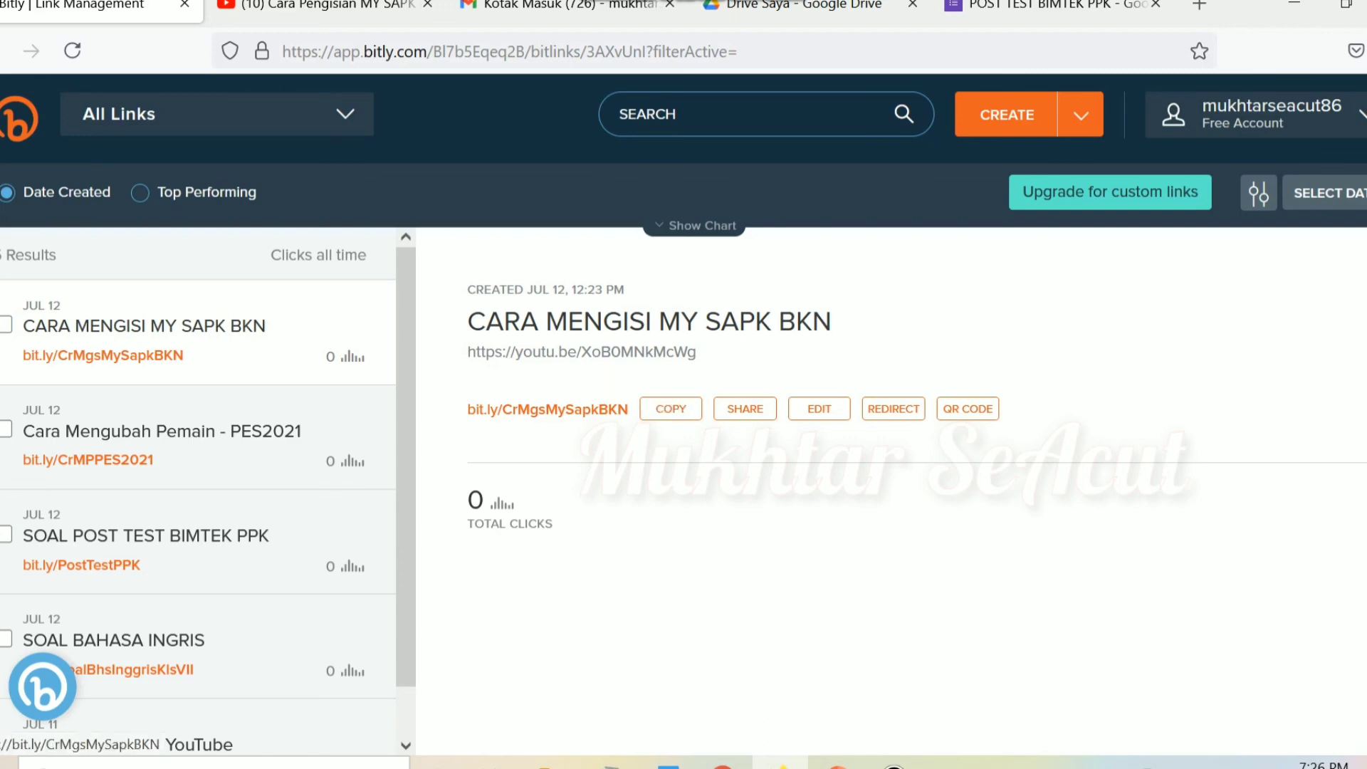
Step: Copy bit.ly/CrMgsMySapkBKN and visit it in a new browser tab to test it
left_click(670, 408)
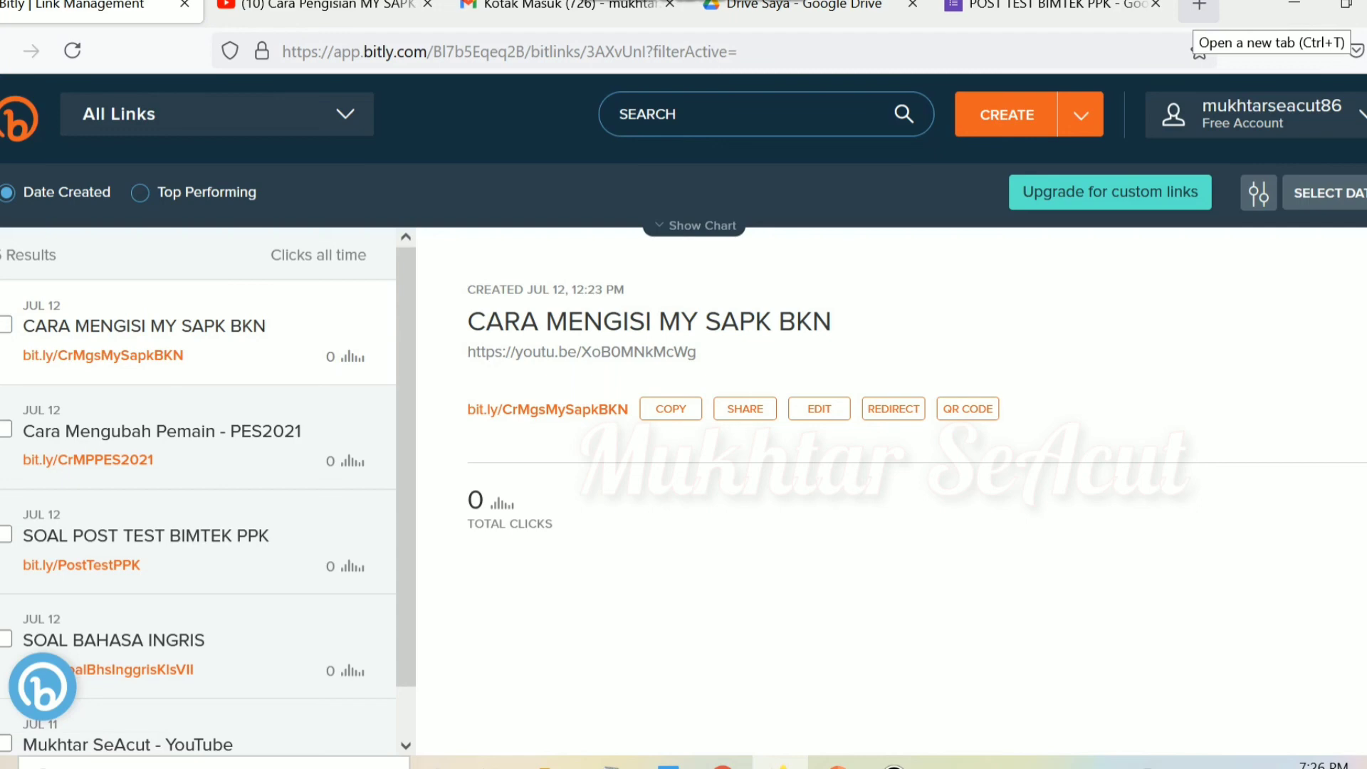
left_click(1199, 6)
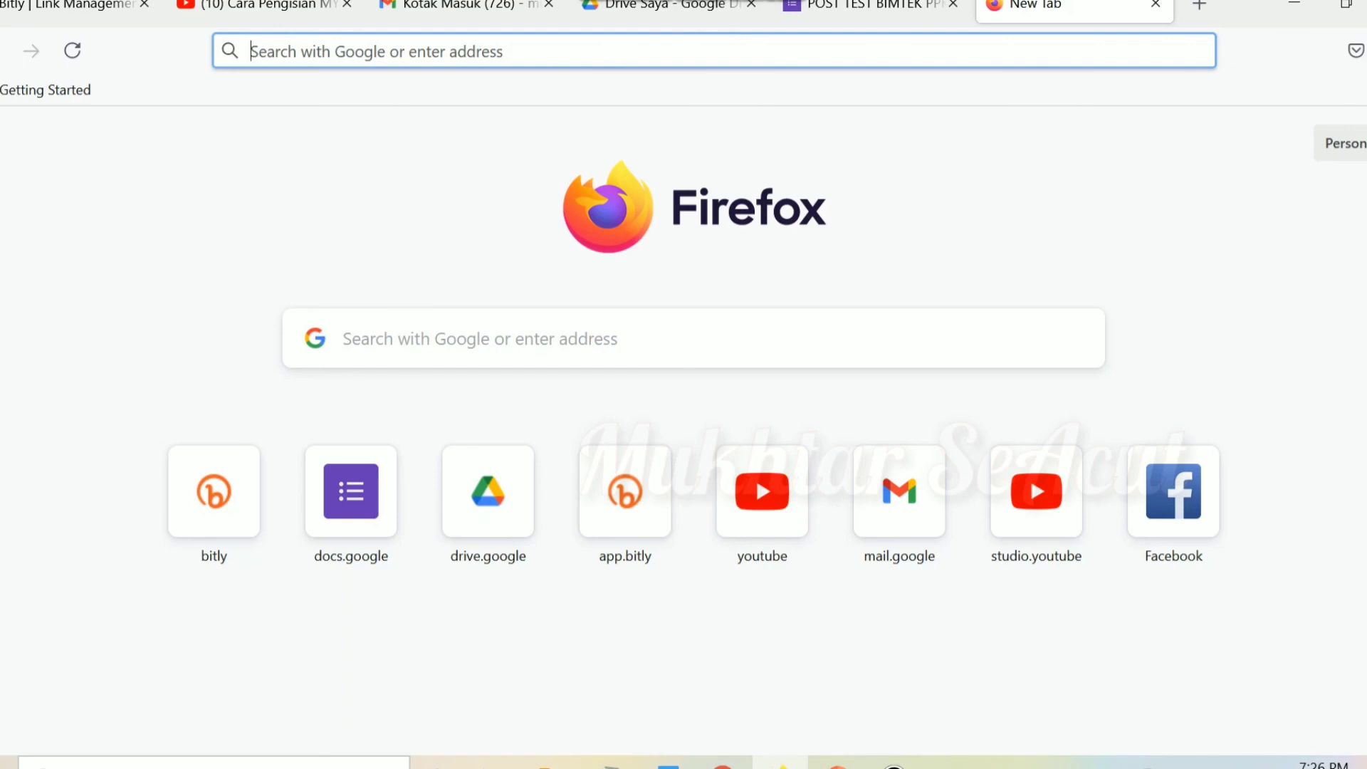
type("https://bit.ly/CrMgsMySapkBKN")
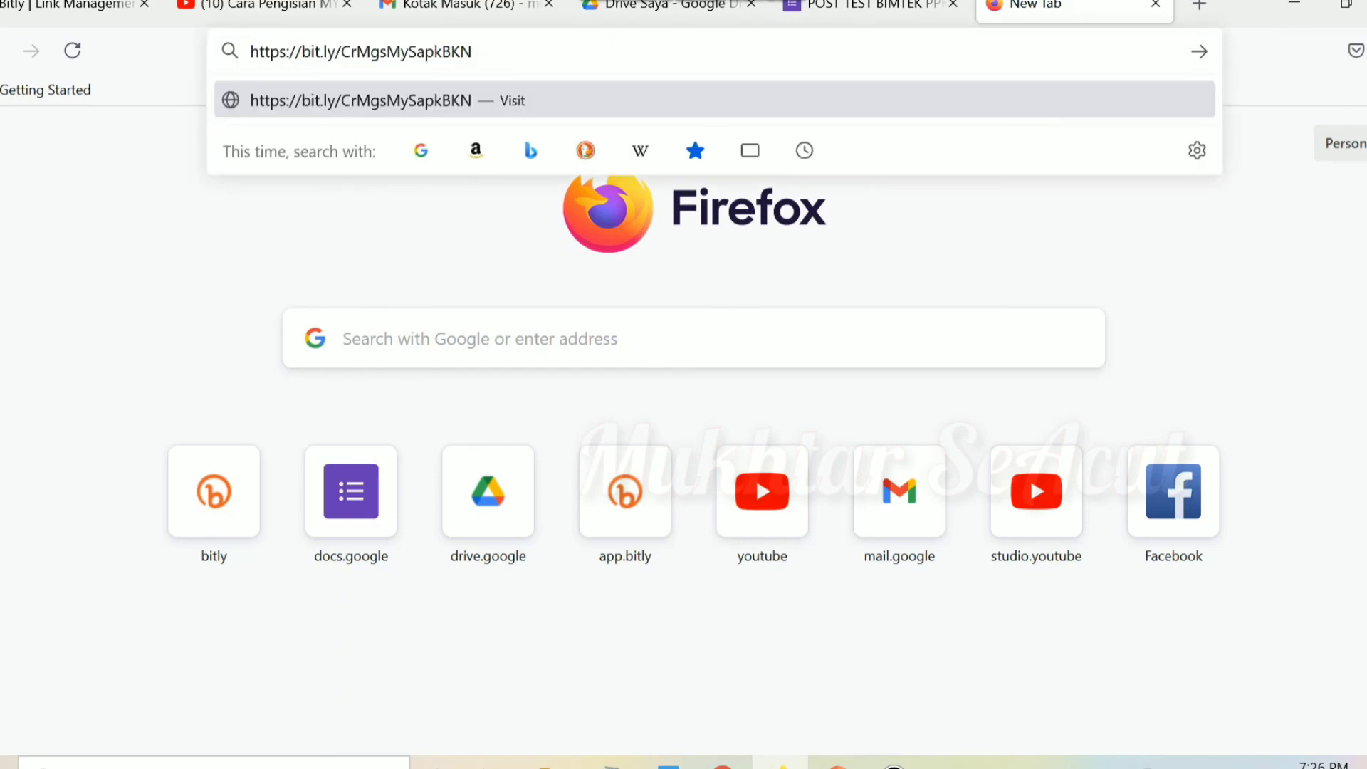
key("Return")
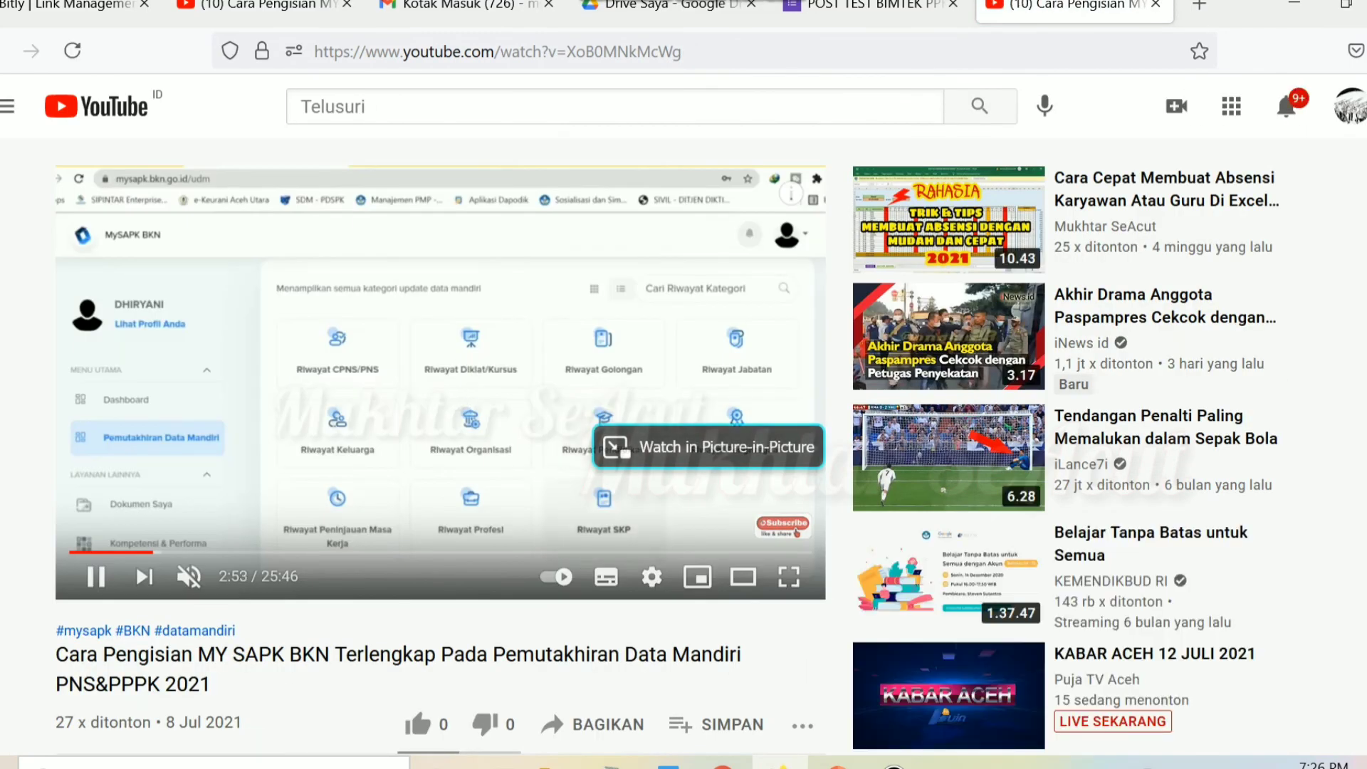
Step: Close the tested video tab and the YouTube channel tab, returning to the link's Bitly details
mouse_move(946, 335)
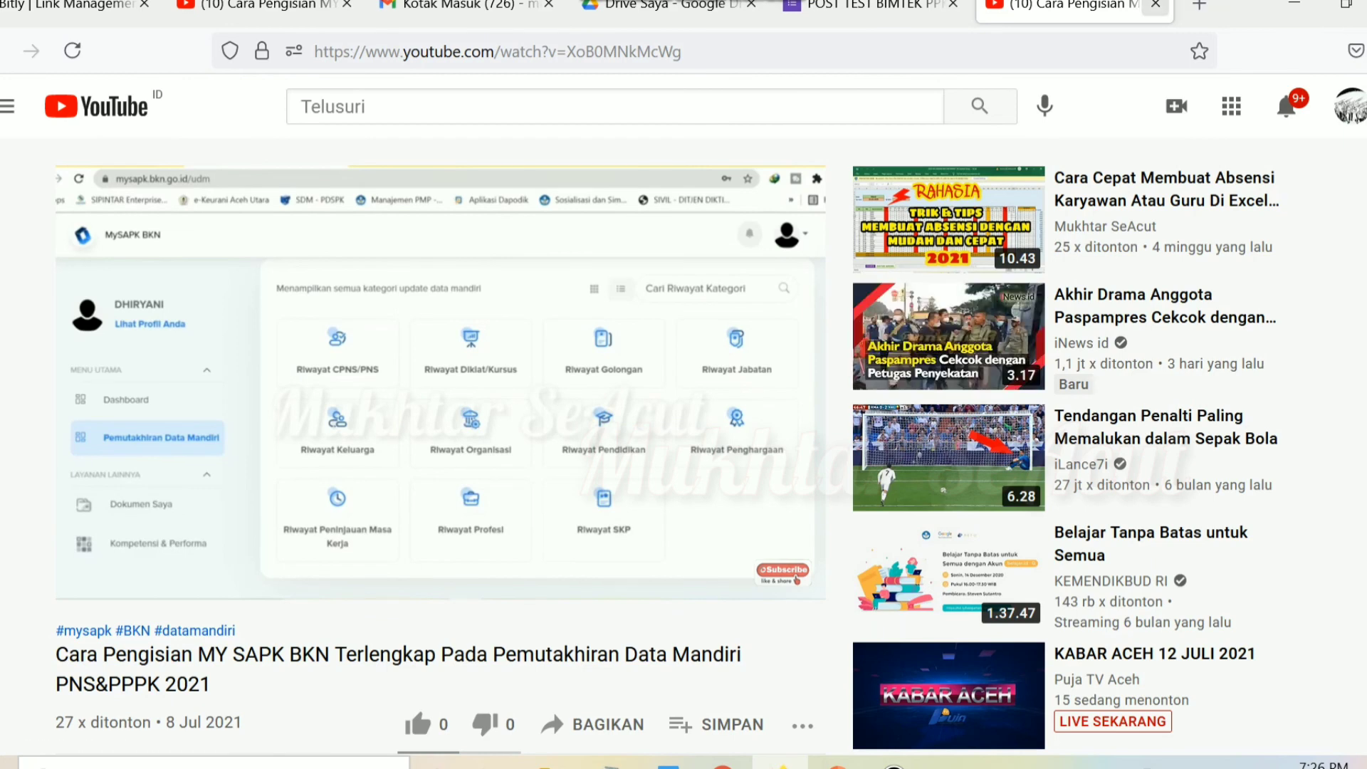
key("ctrl+w")
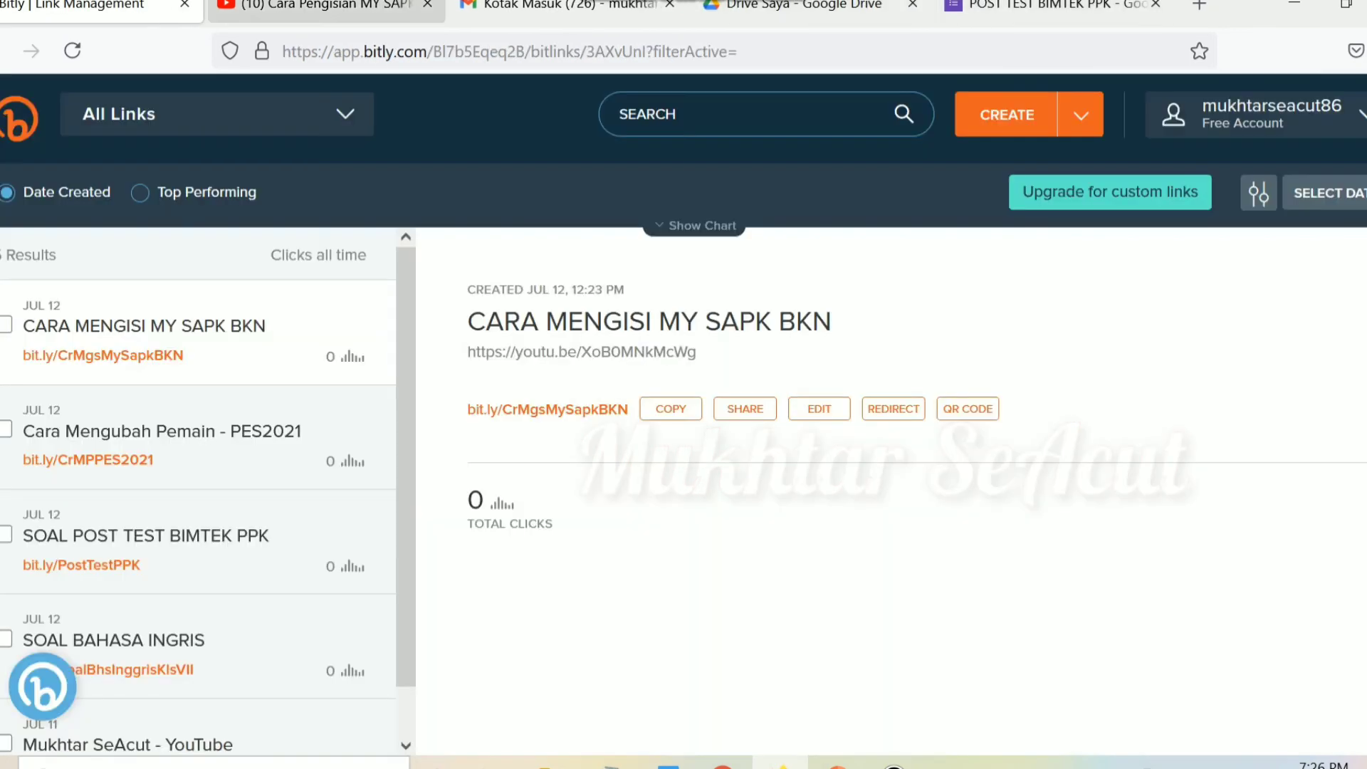
key("ctrl+Tab")
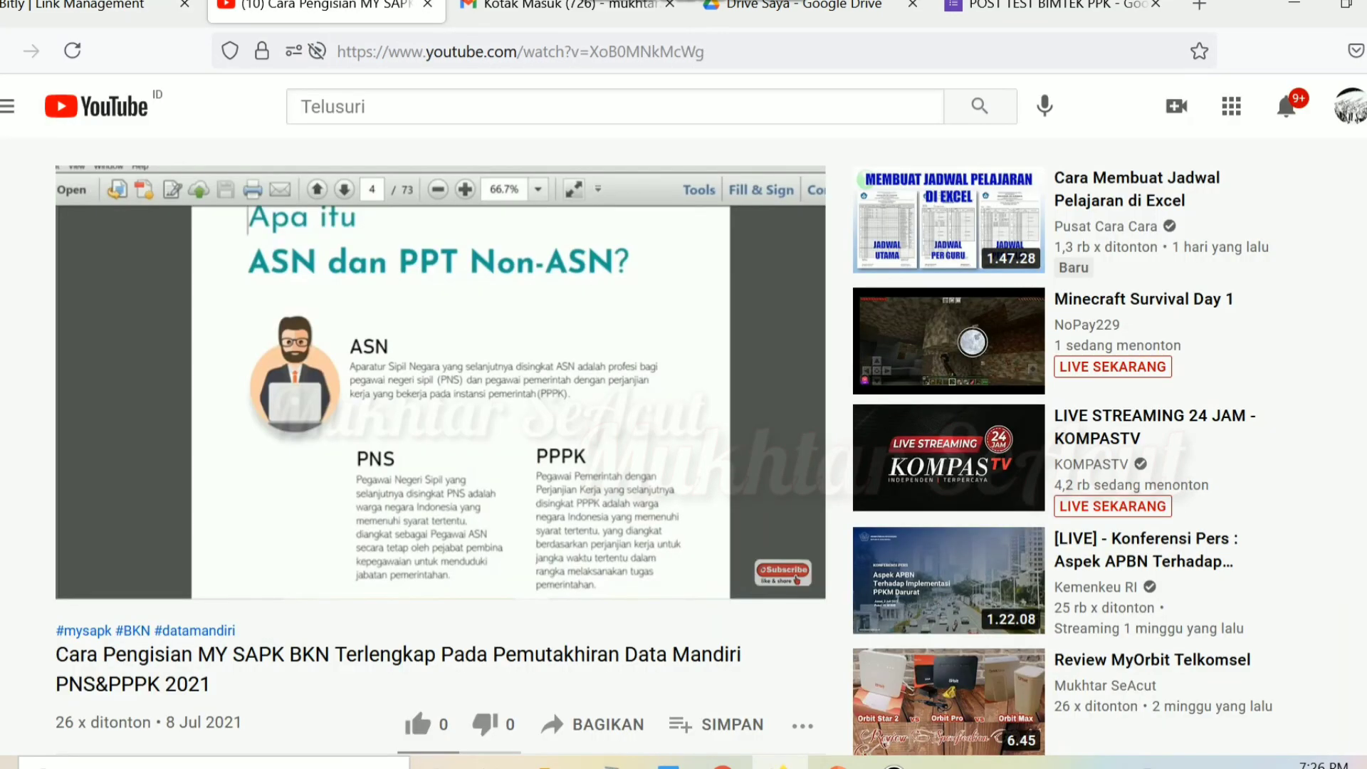
left_click(796, 580)
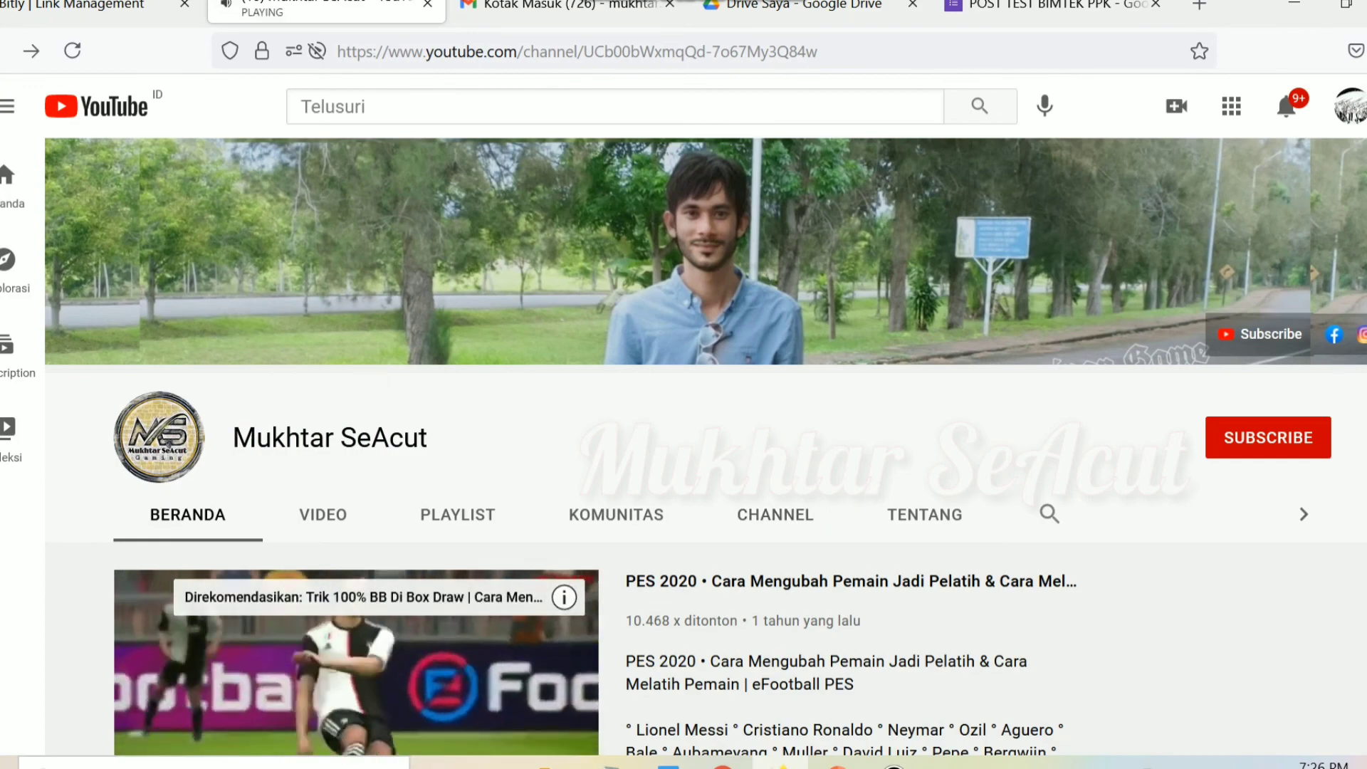
key("ctrl+w")
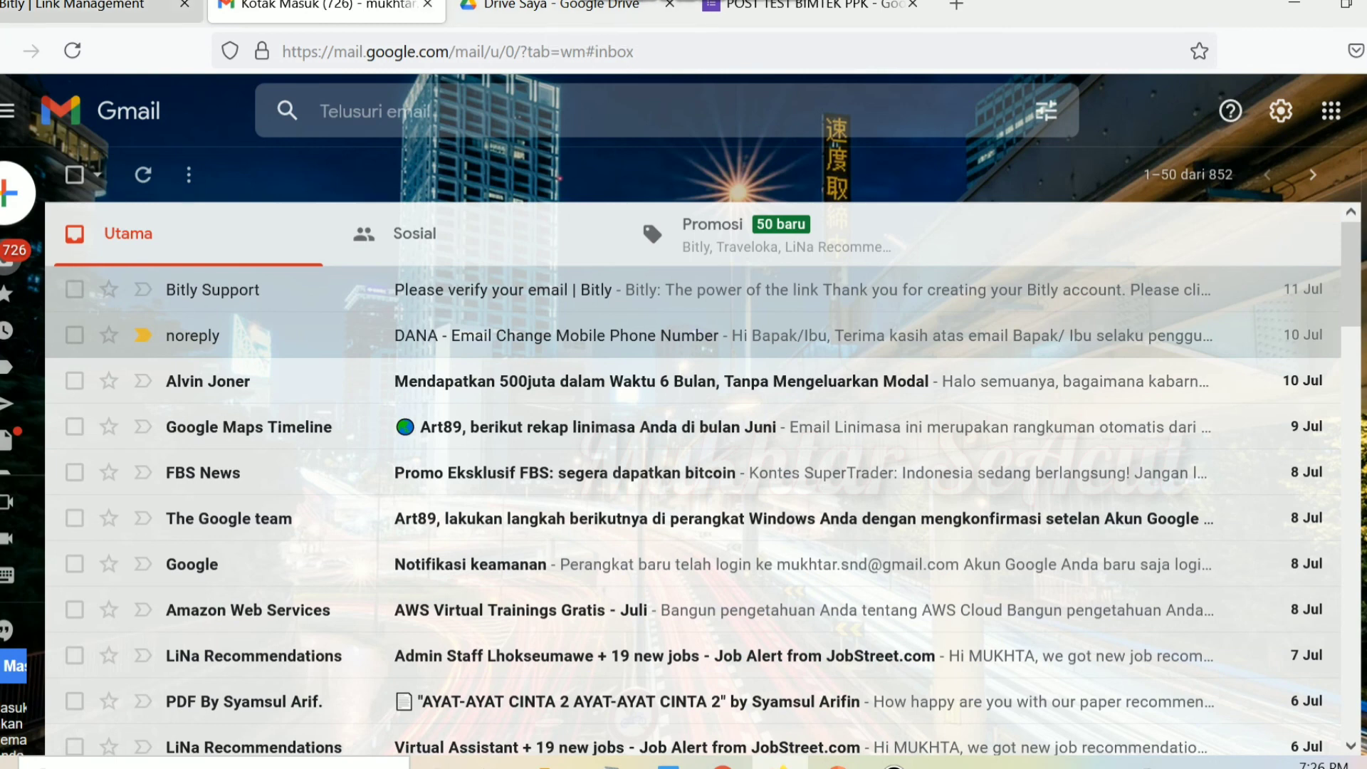
key("ctrl+shift+Tab")
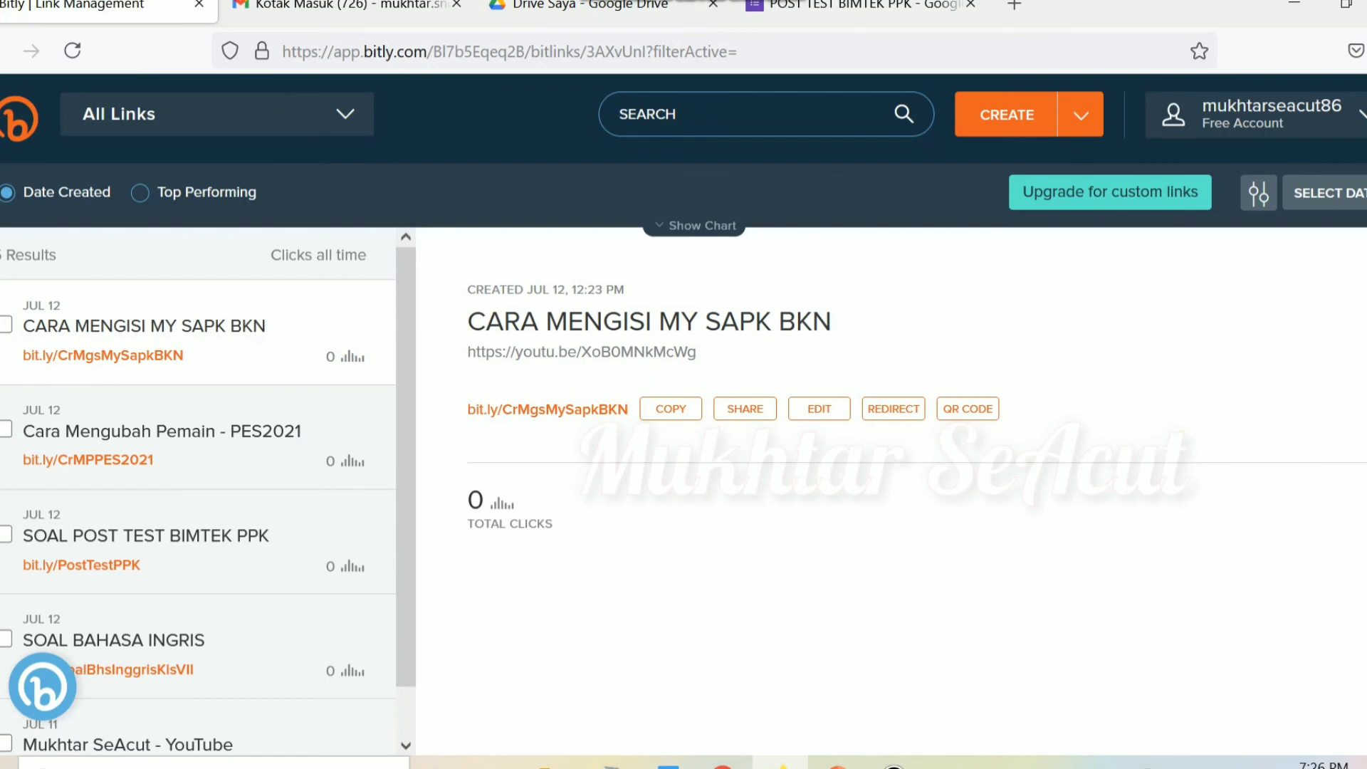